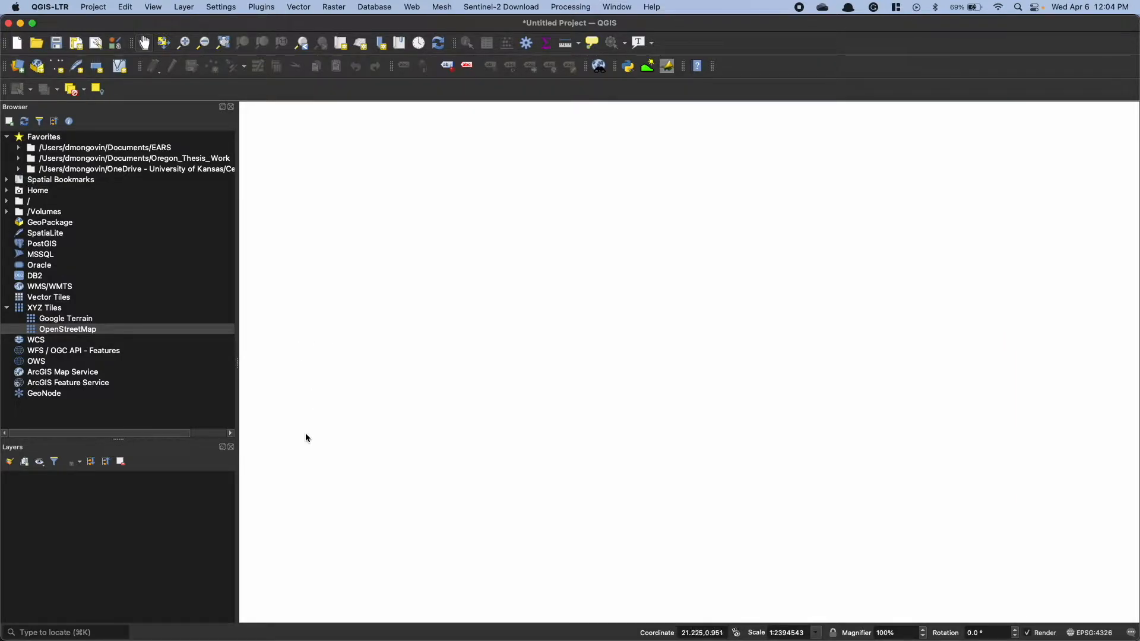
click(311, 347)
drag(310, 346, 197, 364)
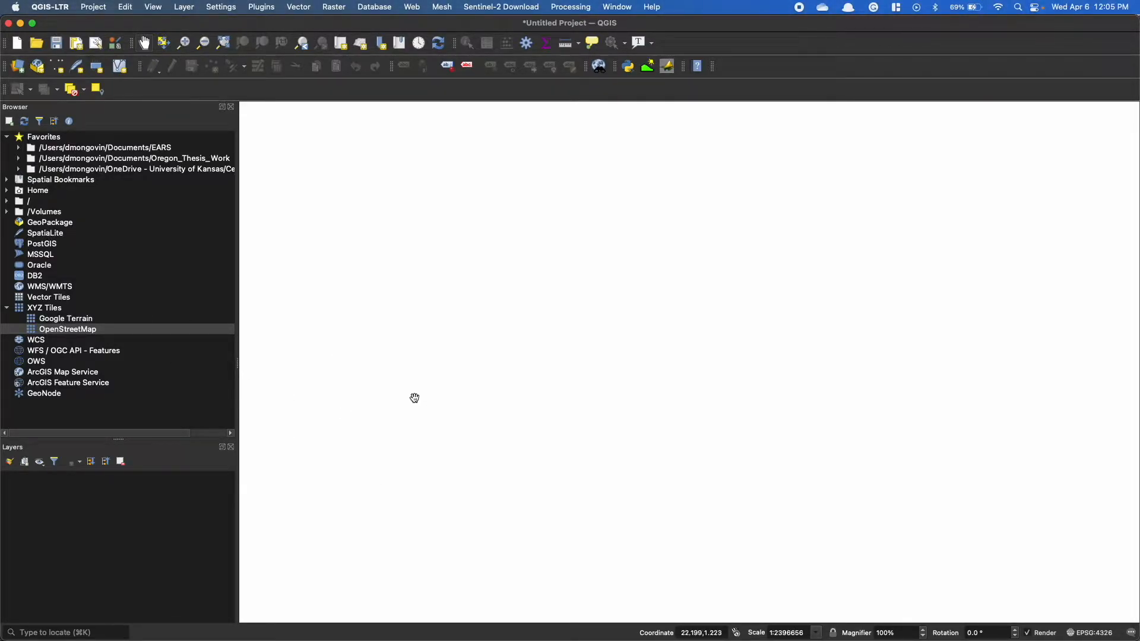
click(66, 310)
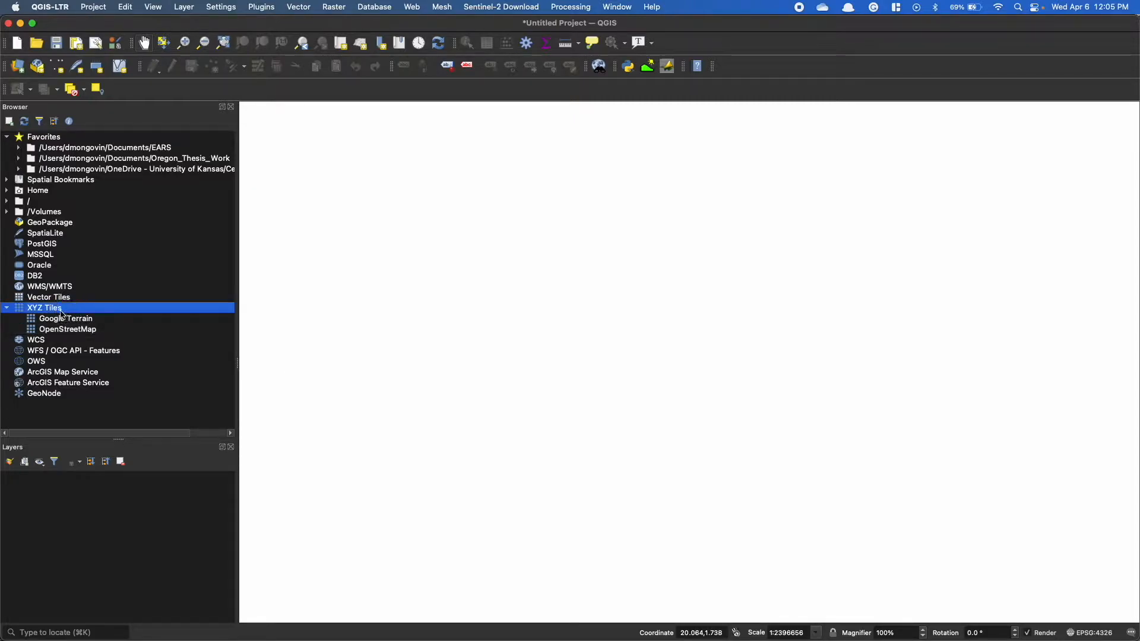
click(7, 308)
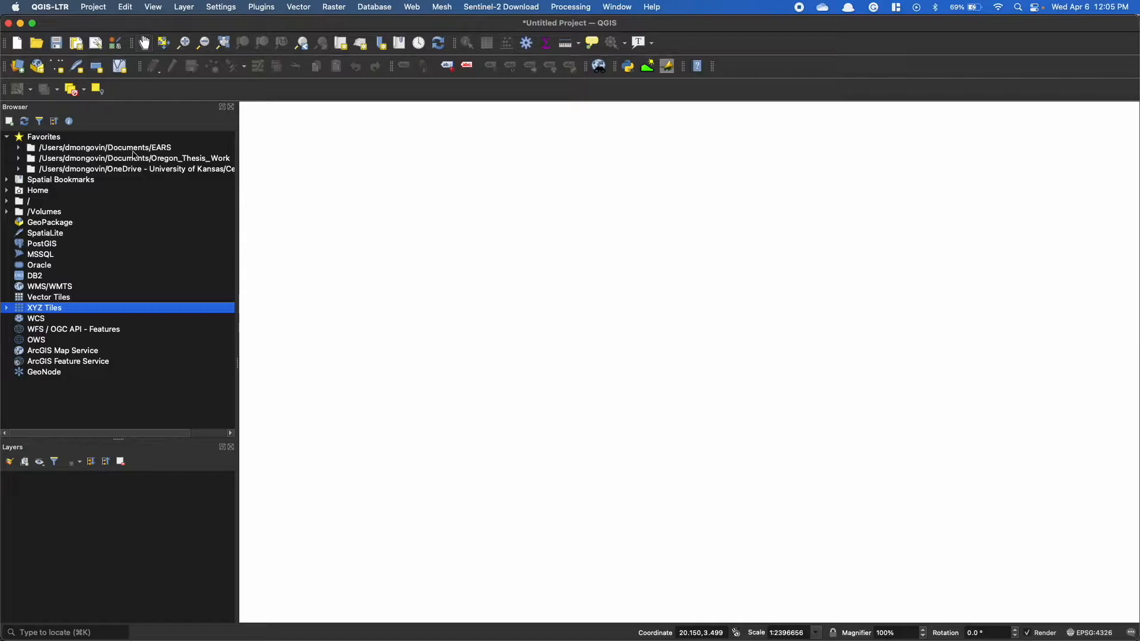
double_click(31, 312)
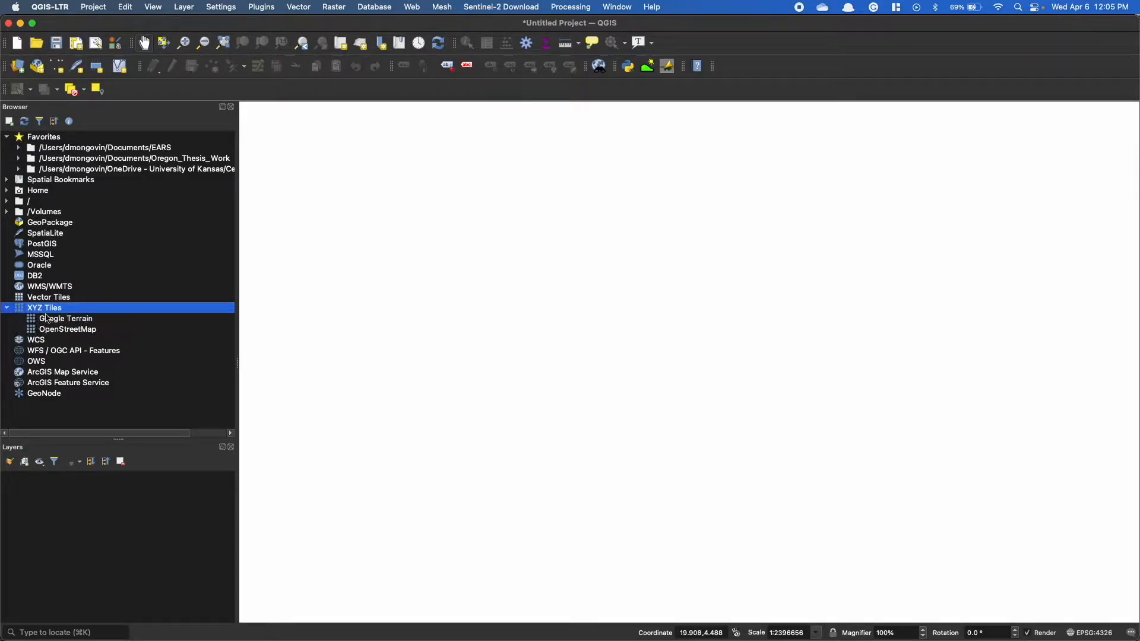
click(56, 320)
click(62, 327)
click(64, 322)
- Start a new XYZ Tiles connection and name it Google Satellite
click(62, 311)
right_click(63, 313)
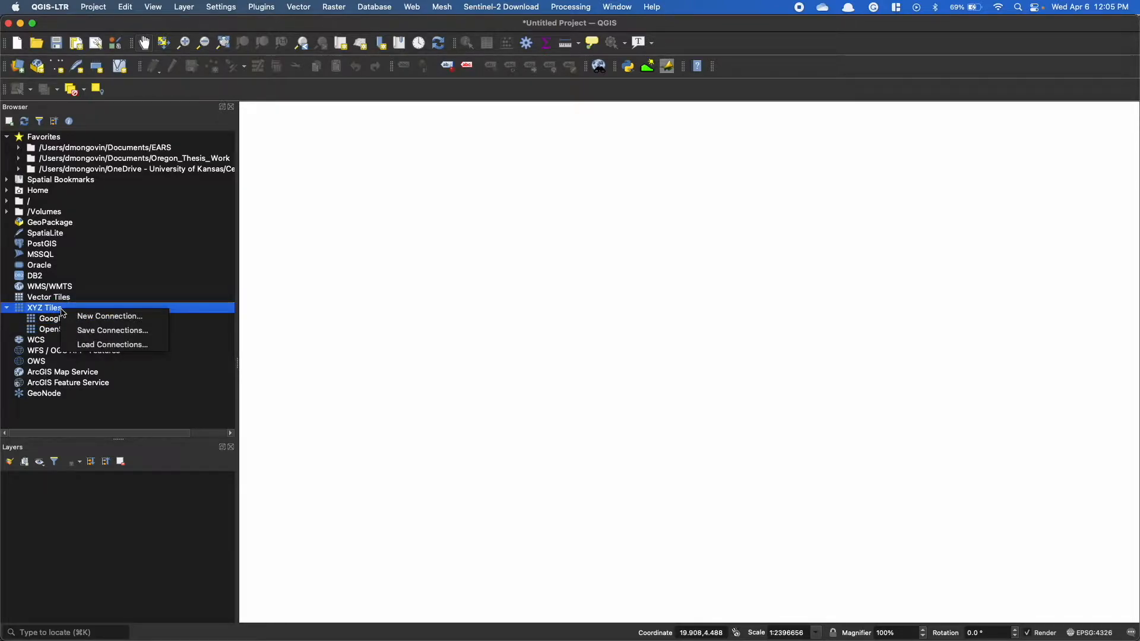
click(92, 316)
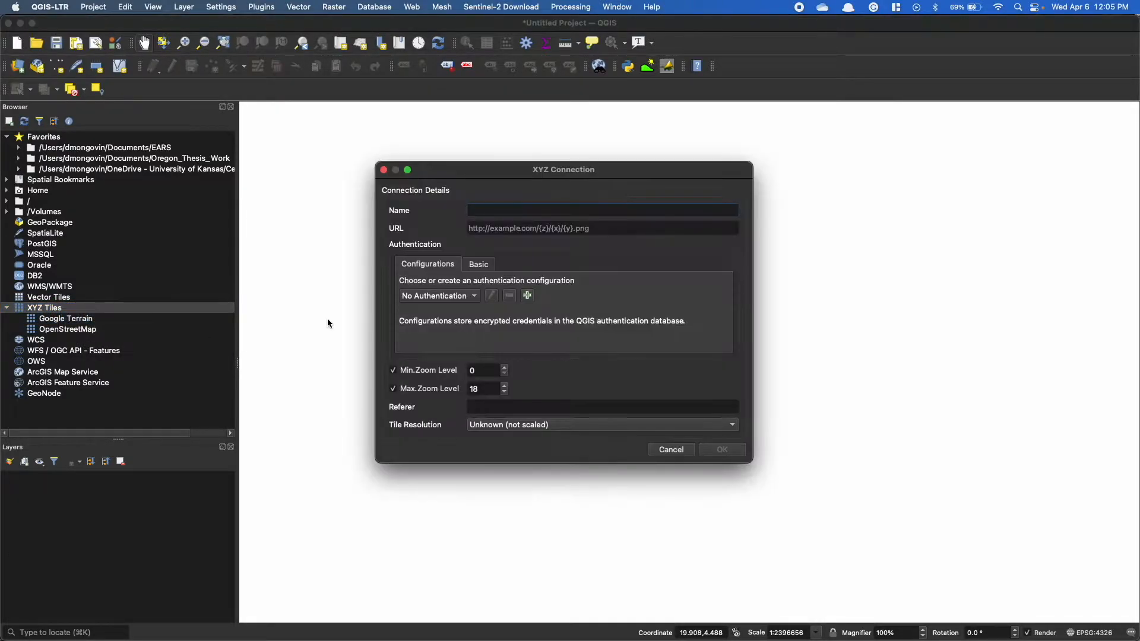
text(Google Satellite)
- Switch to Chrome and examine the GIS Stack Exchange answer on adding basemaps for its example tile URLs
key(super+Tab)
click(348, 167)
drag(1139, 142, 341, 40)
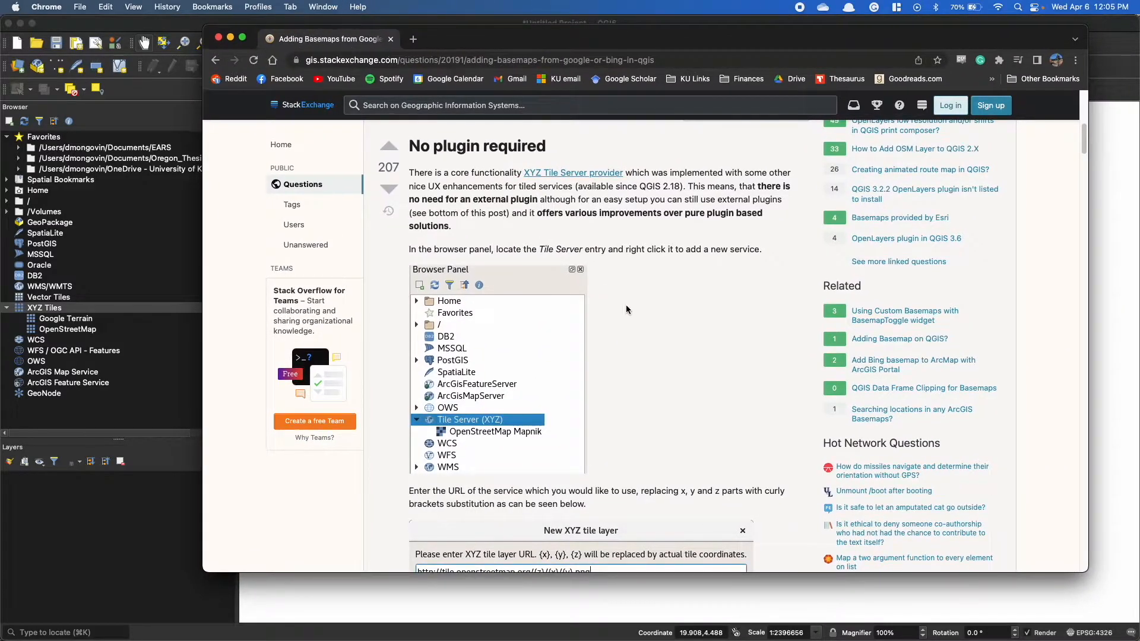
scroll(624, 301, up, 3)
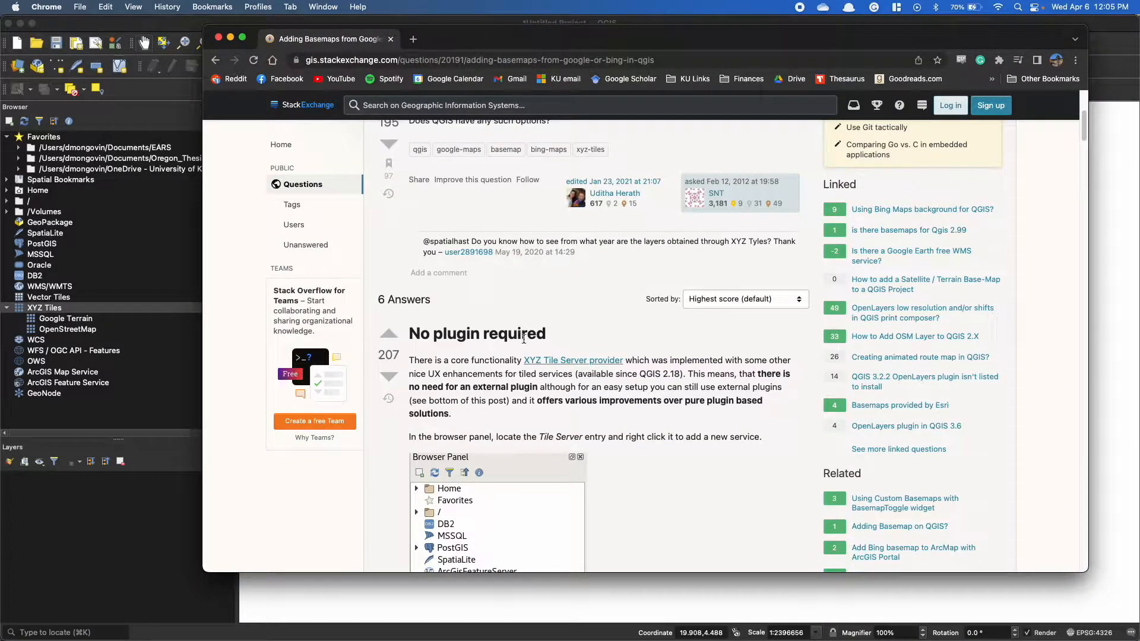
scroll(525, 336, up, 4)
scroll(535, 350, down, 6)
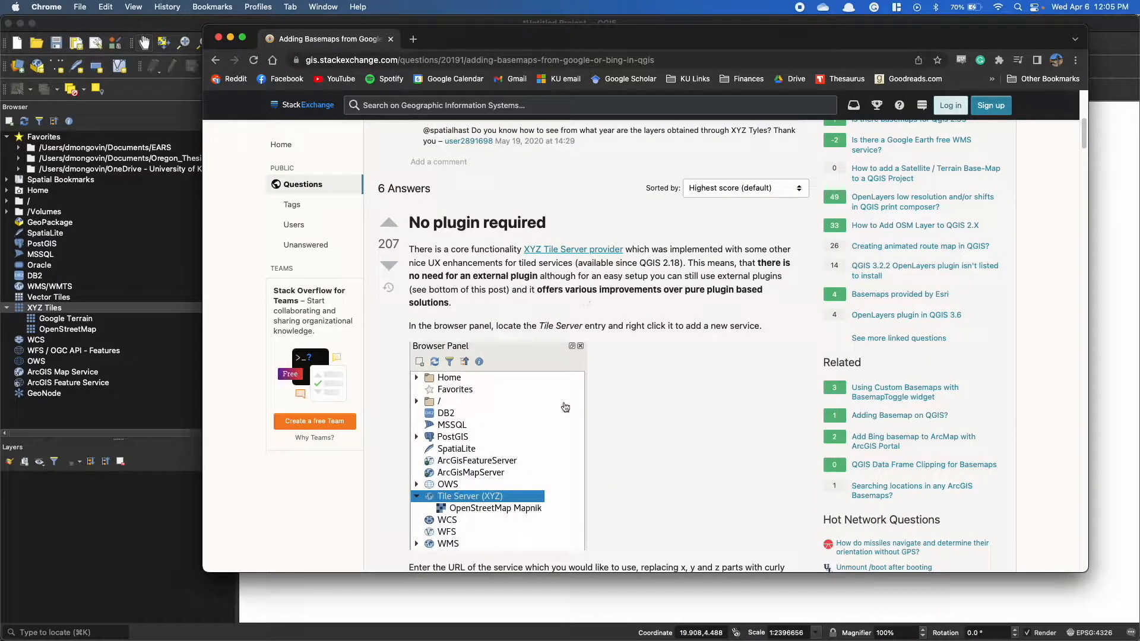
scroll(650, 417, down, 1)
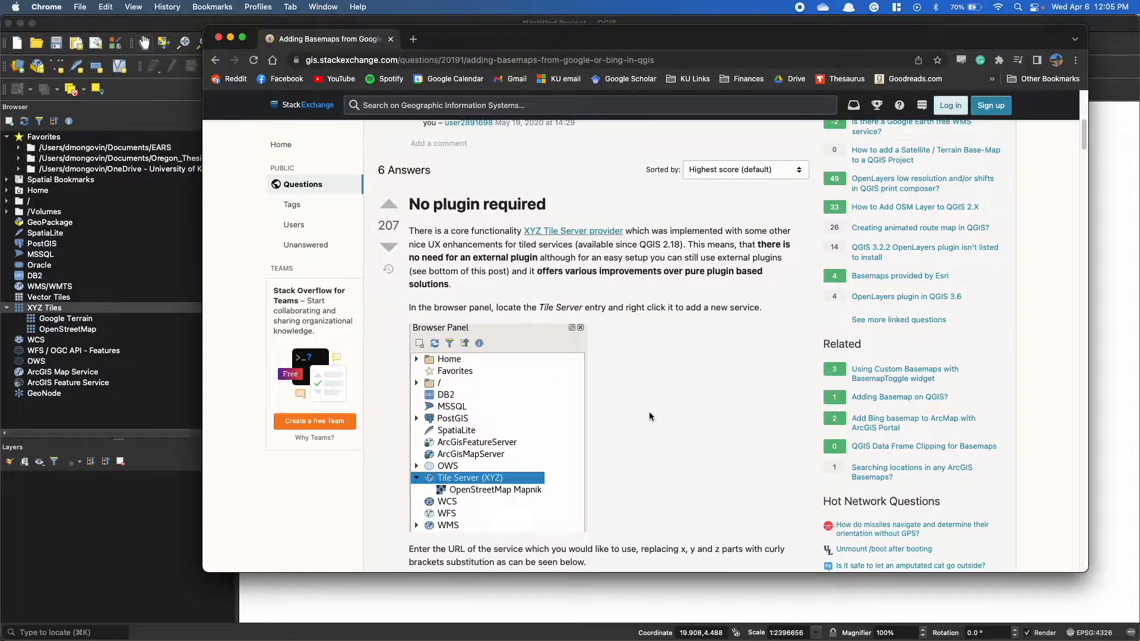
scroll(649, 412, down, 2)
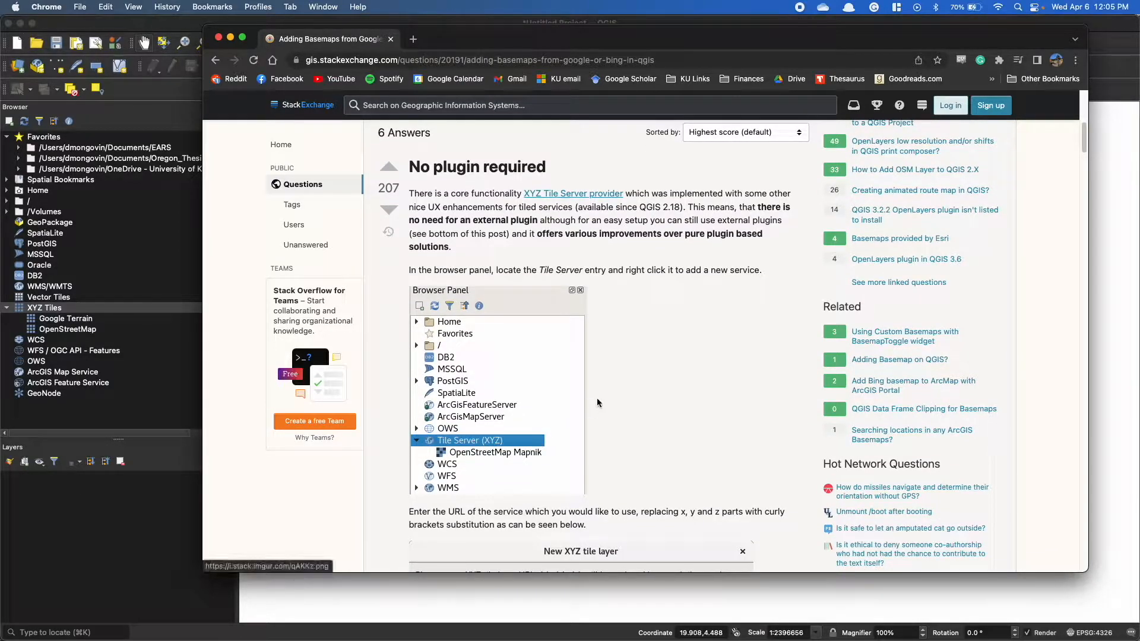
scroll(618, 394, down, 10)
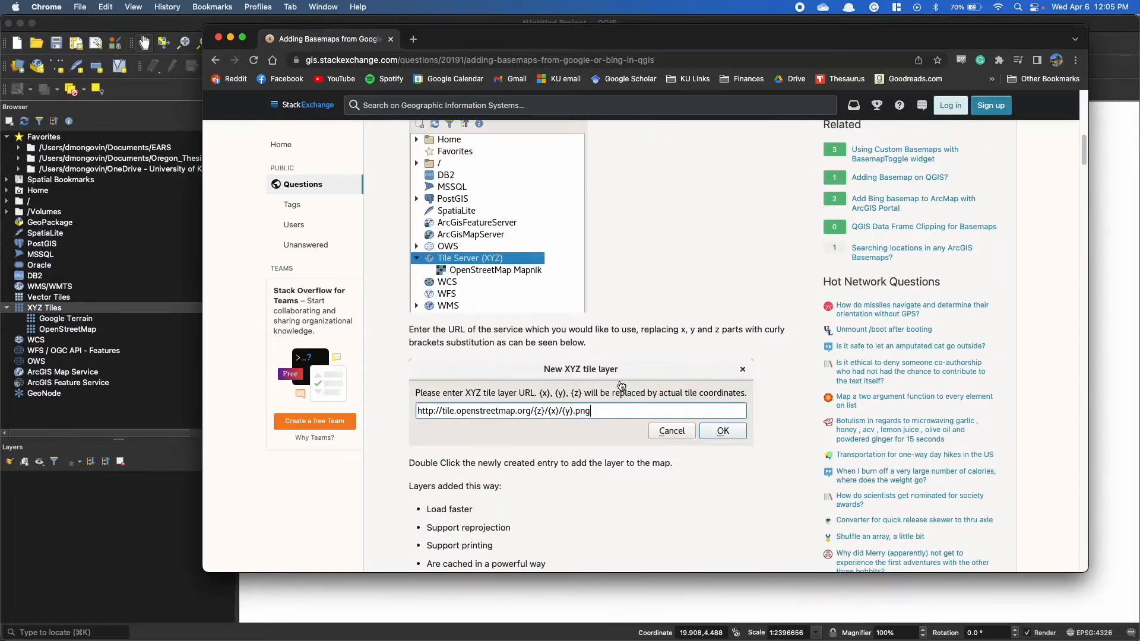
scroll(620, 386, down, 20)
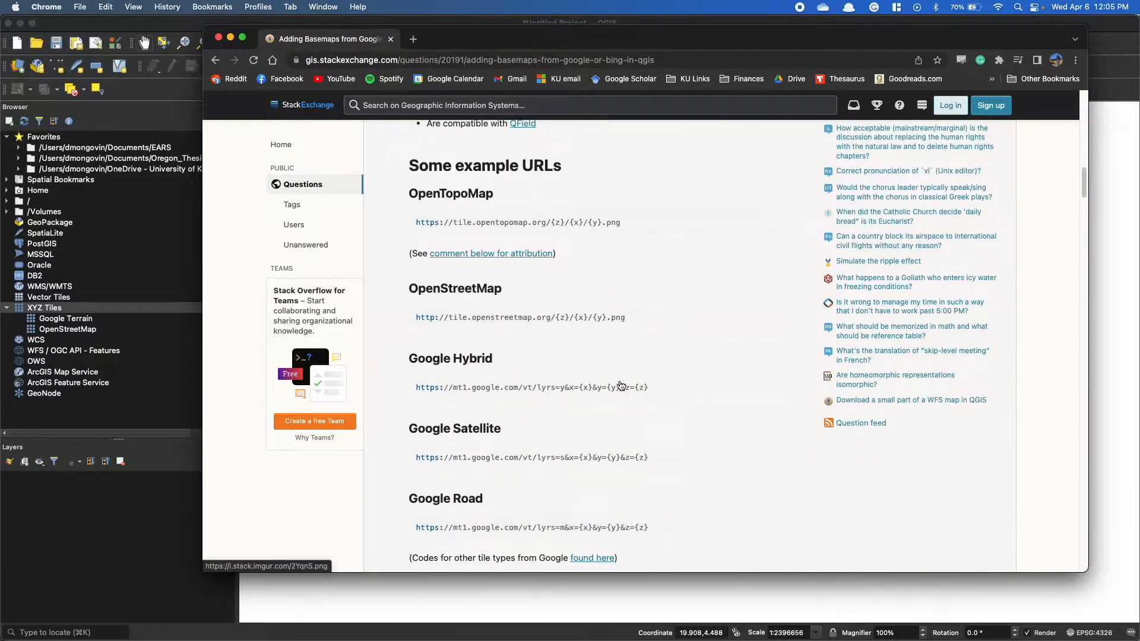
scroll(520, 248, down, 3)
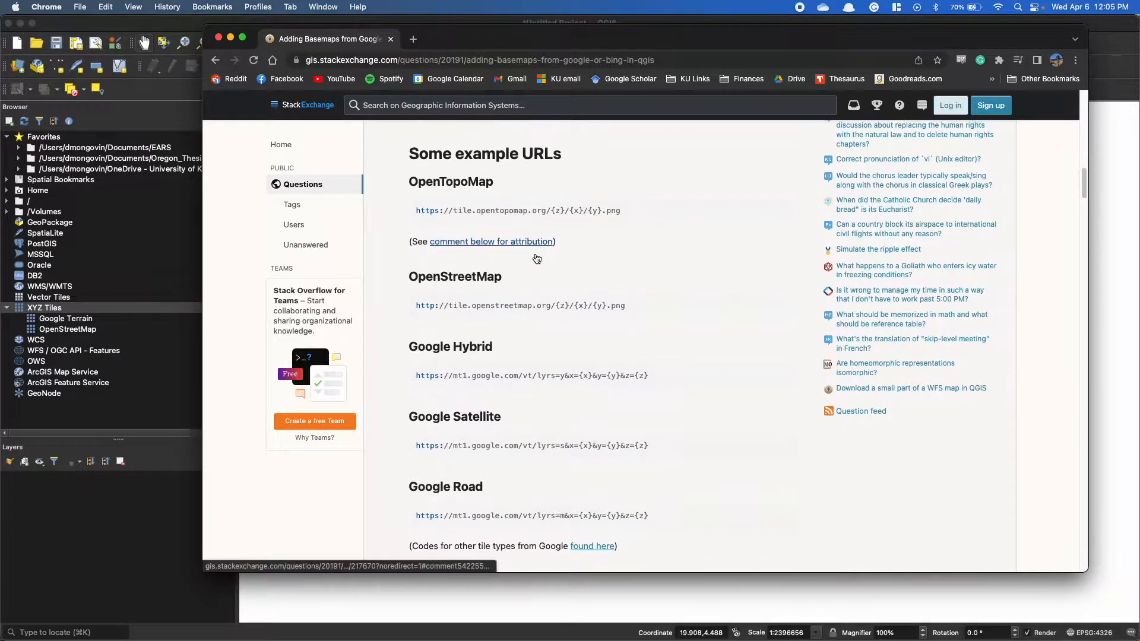
scroll(544, 389, down, 9)
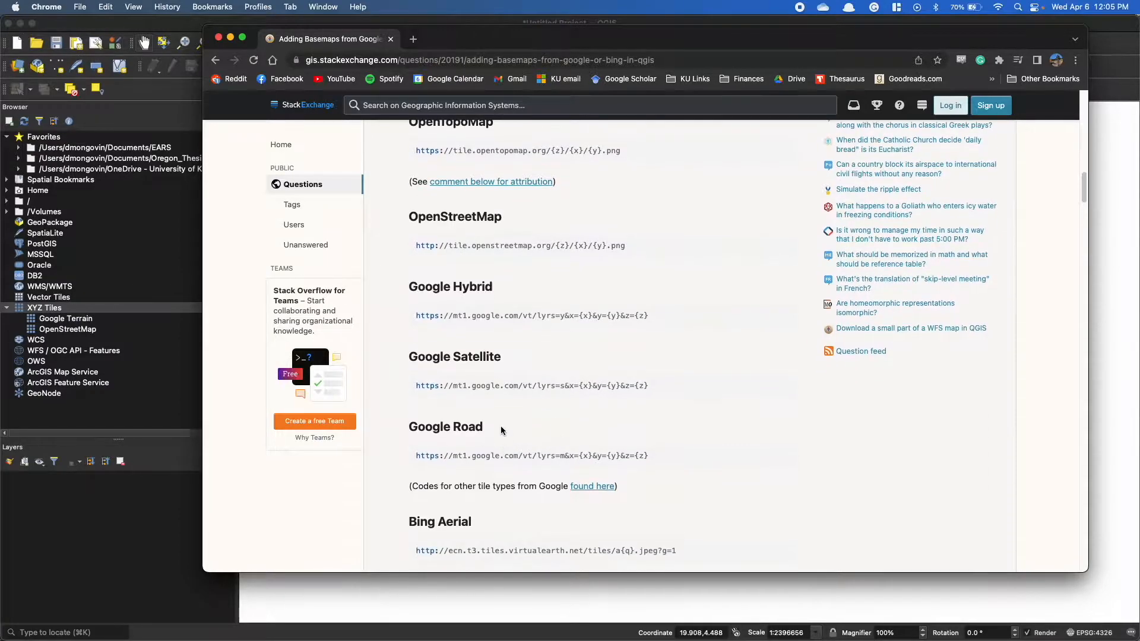
scroll(478, 390, up, 1)
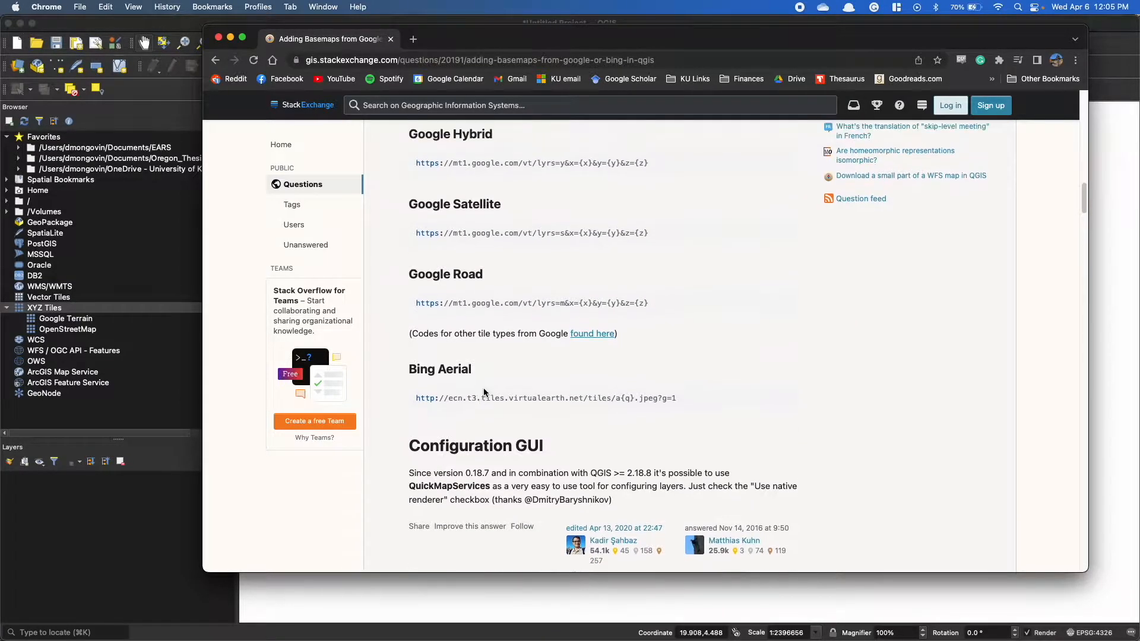
scroll(473, 397, up, 10)
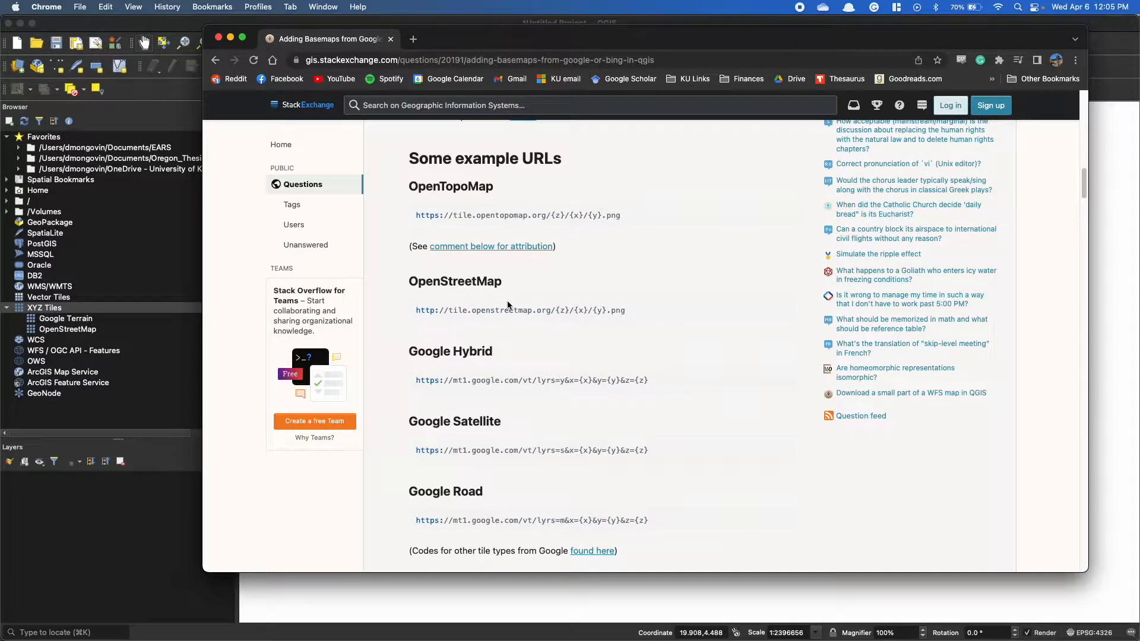
scroll(500, 308, down, 4)
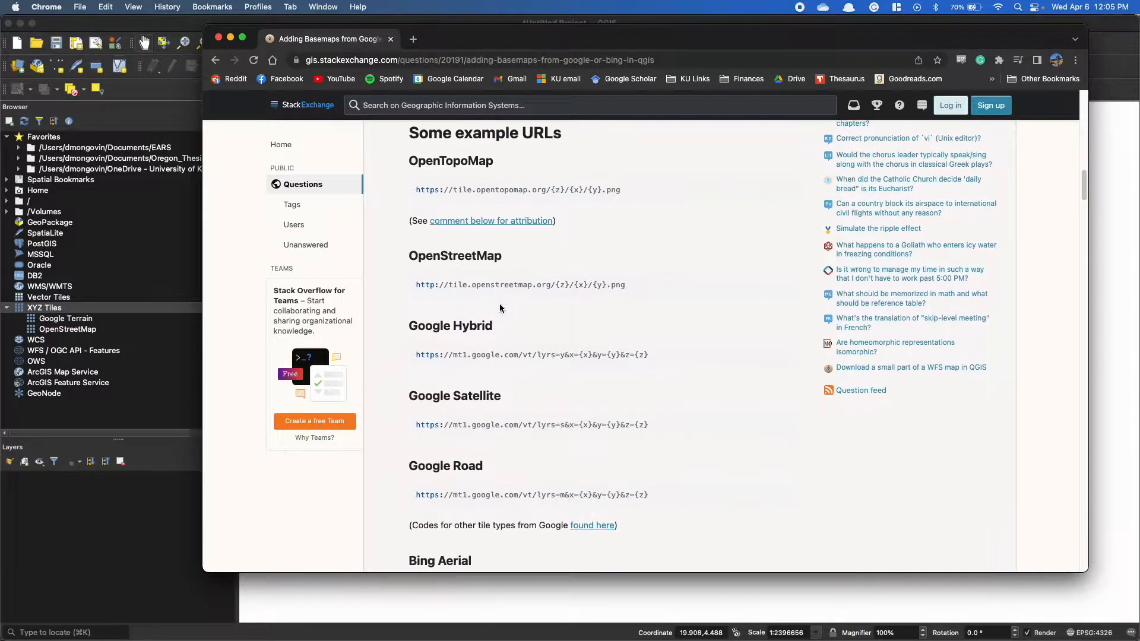
drag(416, 371, 651, 376)
key(super+c)
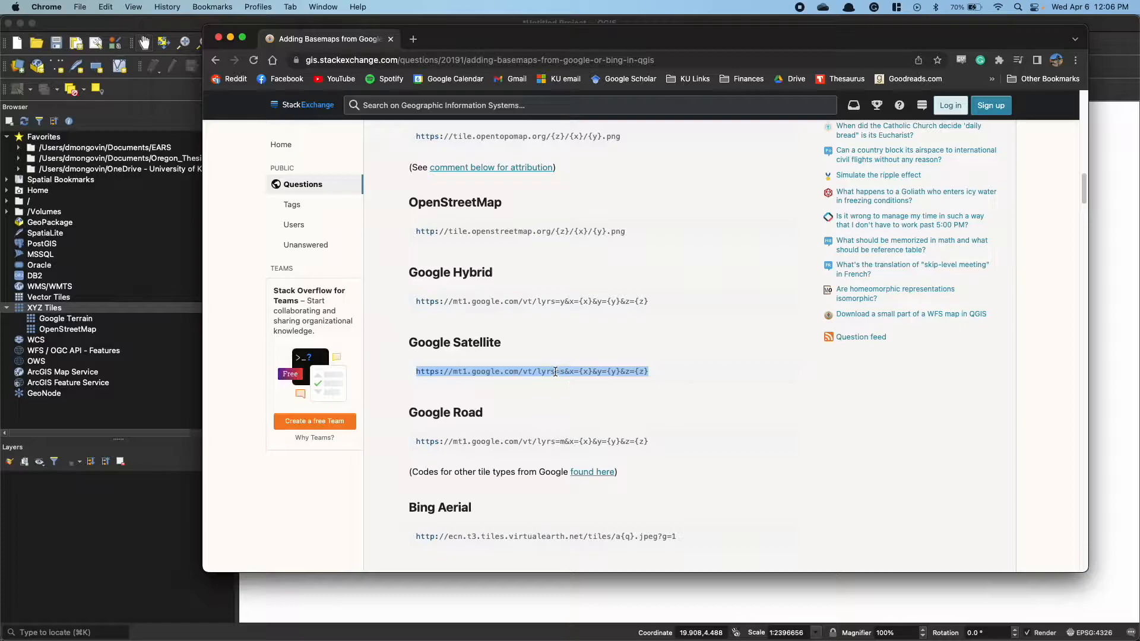
click(230, 37)
click(522, 232)
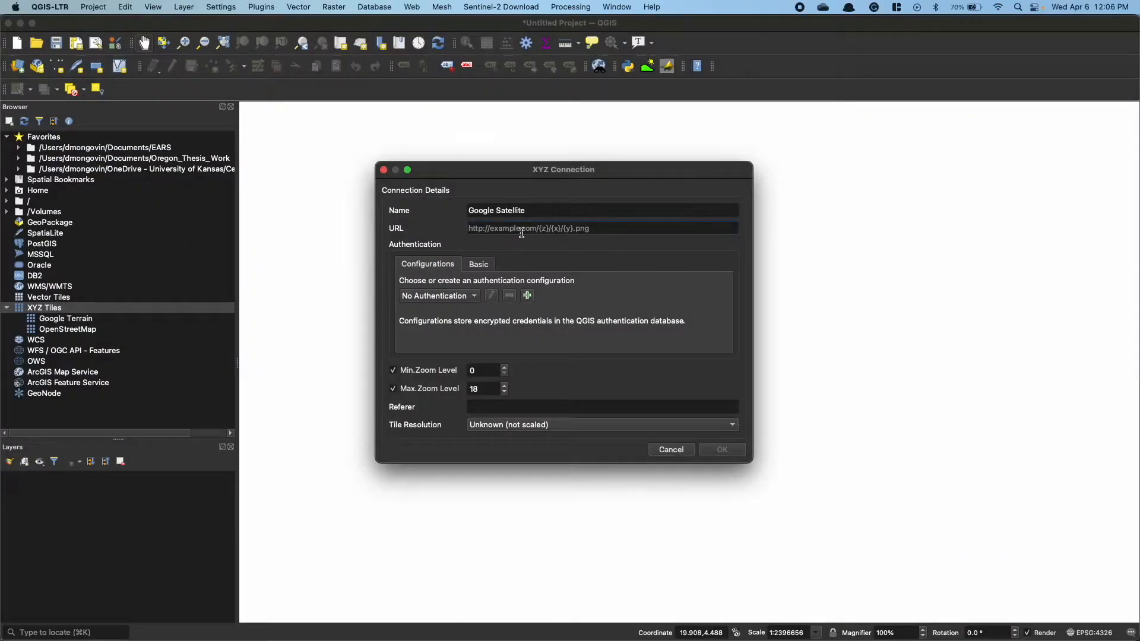
key(super+v)
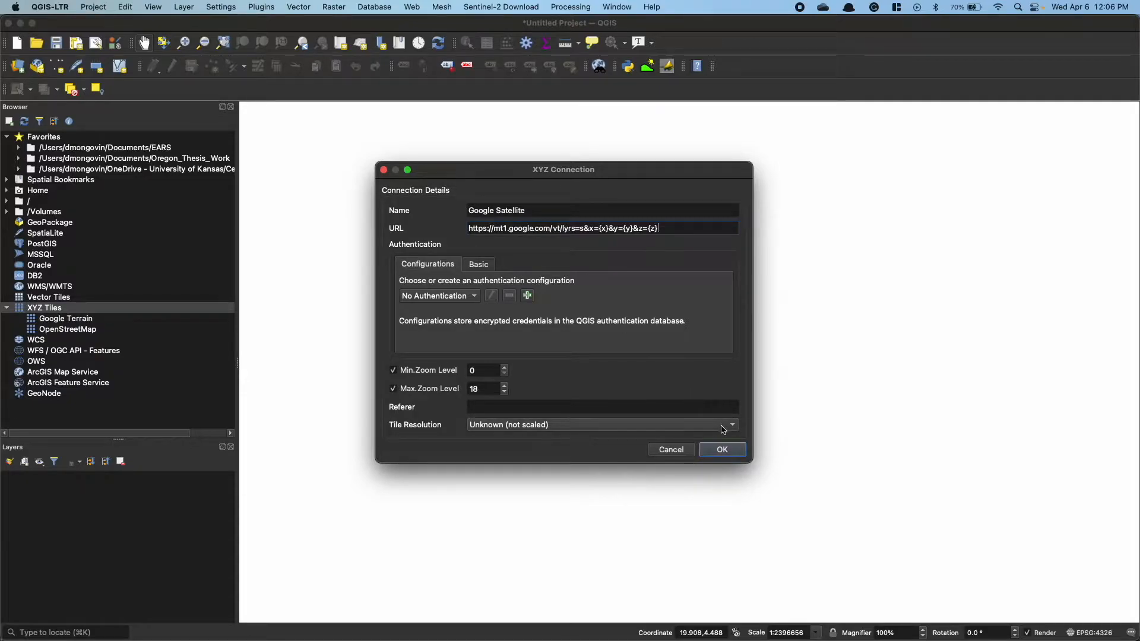
click(724, 449)
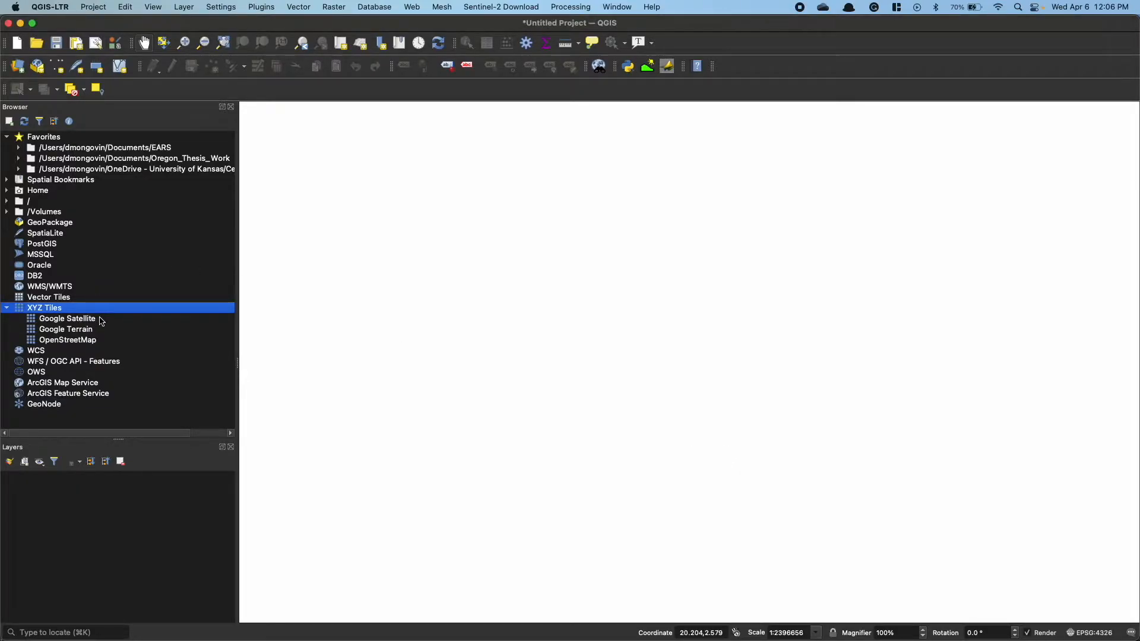
- Add the Google Satellite tile connection to the project as a map layer
click(66, 320)
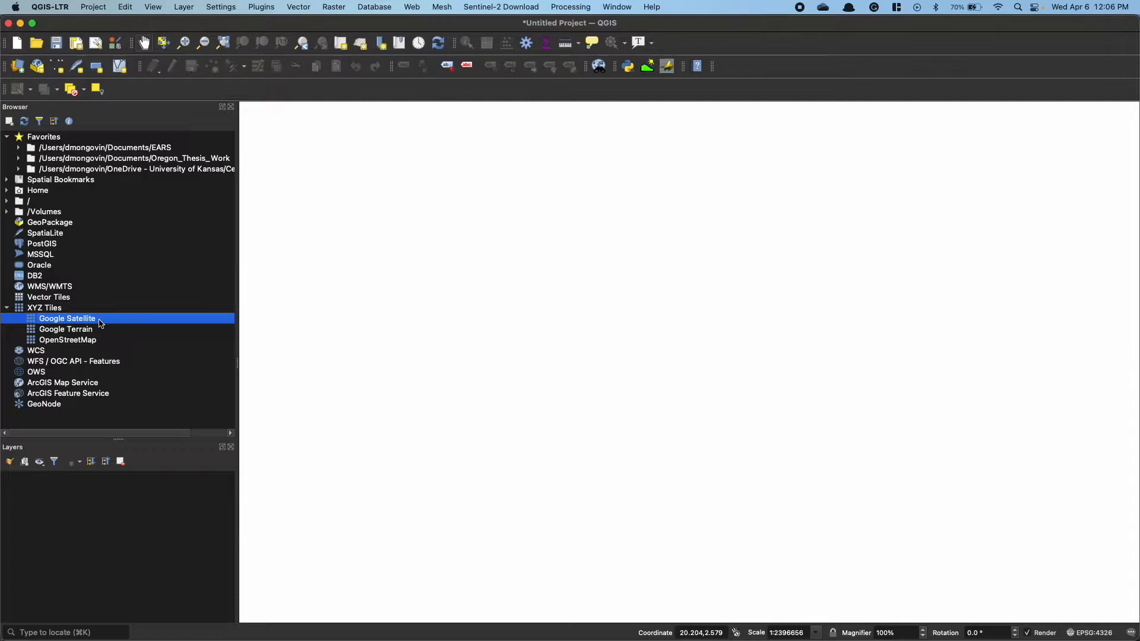
right_click(101, 324)
click(143, 370)
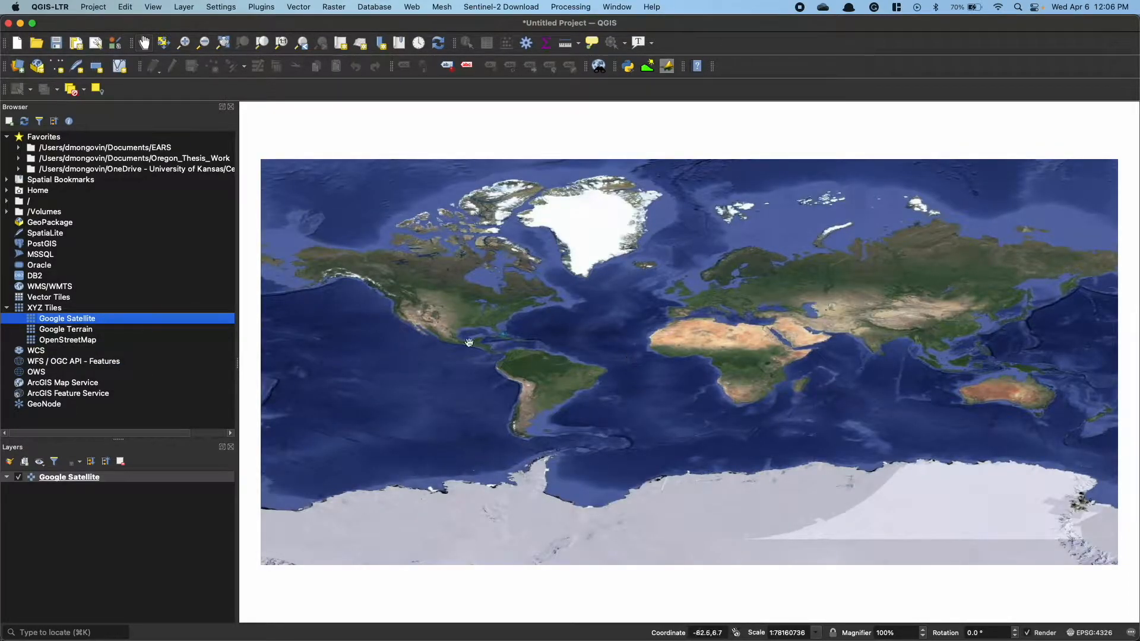
- Inspect the satellite imagery of the western United States down to the town and farmland detail in central Oregon
scroll(393, 319, up, 4)
drag(563, 257, 447, 570)
drag(562, 261, 653, 598)
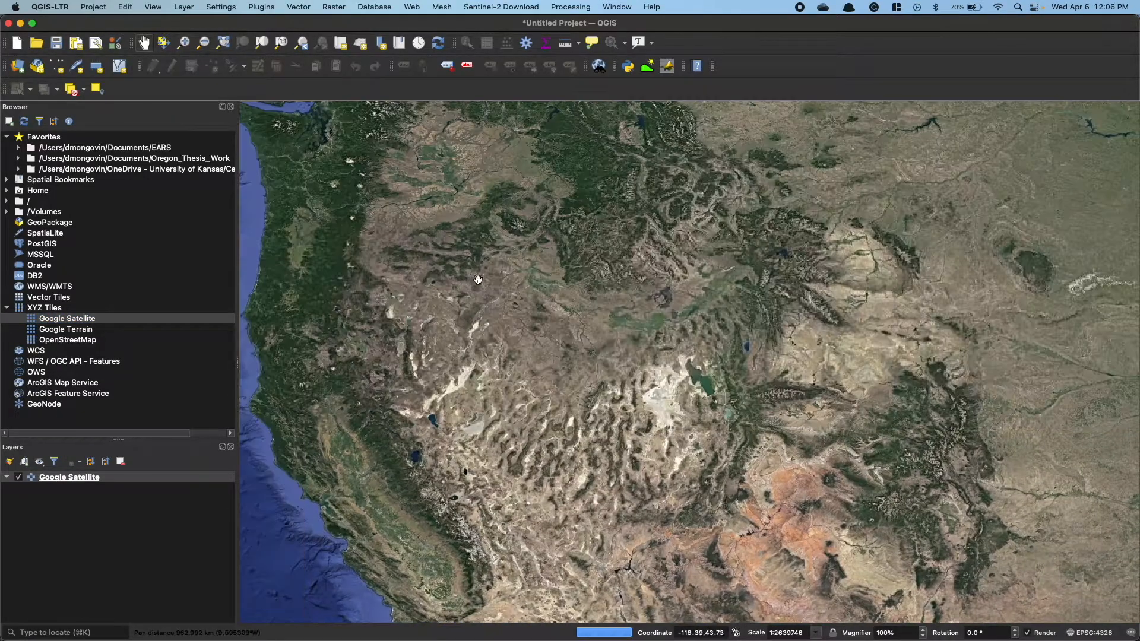
drag(477, 282, 538, 356)
scroll(434, 324, up, 3)
drag(433, 388, 592, 393)
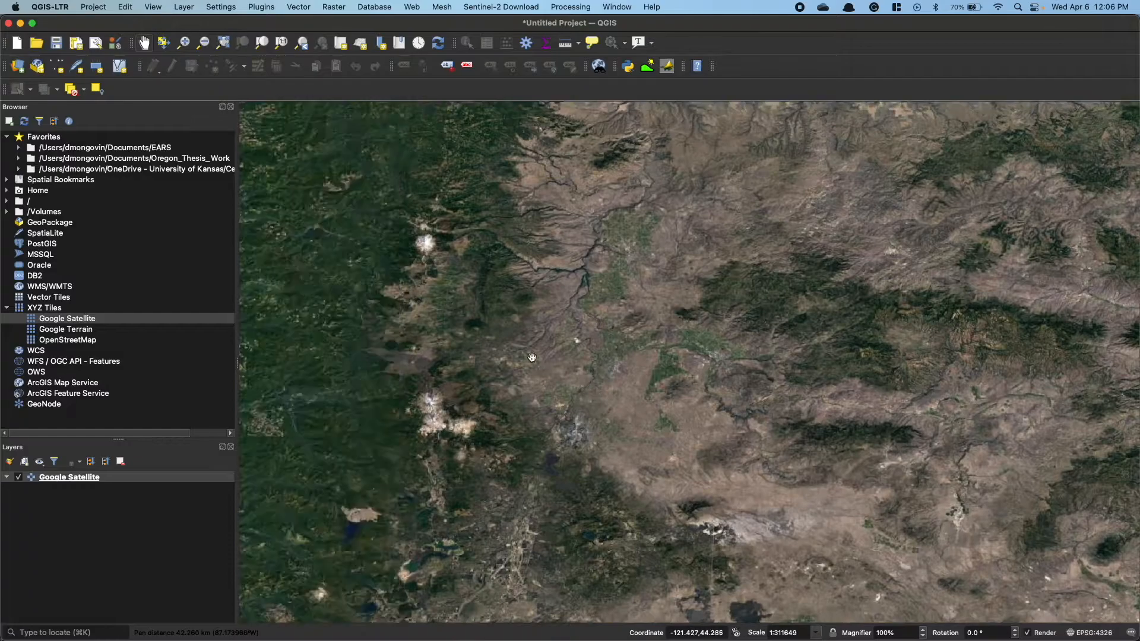
scroll(505, 340, up, 2)
scroll(530, 374, up, 2)
drag(529, 423, 661, 241)
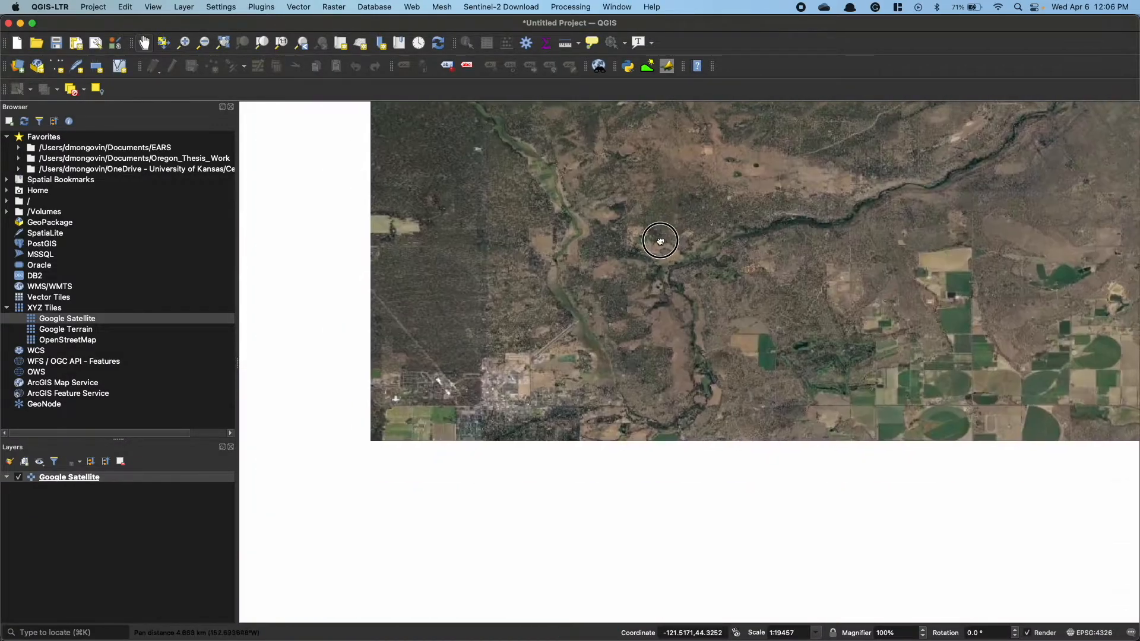
drag(523, 373, 563, 321)
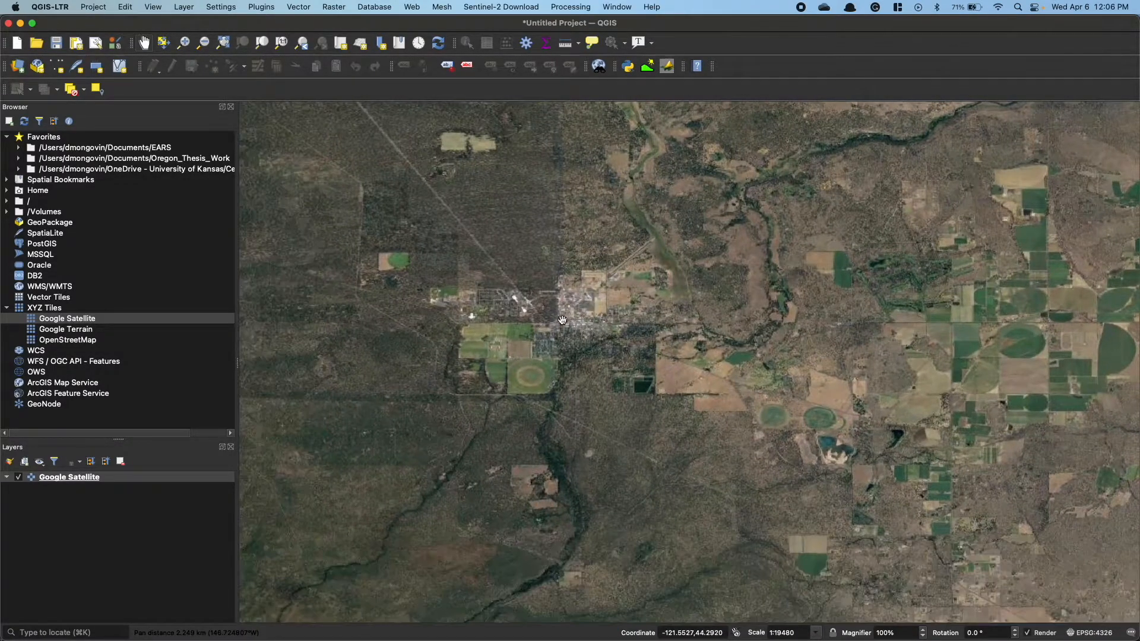
- View the satellite imagery of East Africa, framing the large lakes and the Indian Ocean coast
scroll(562, 321, down, 6)
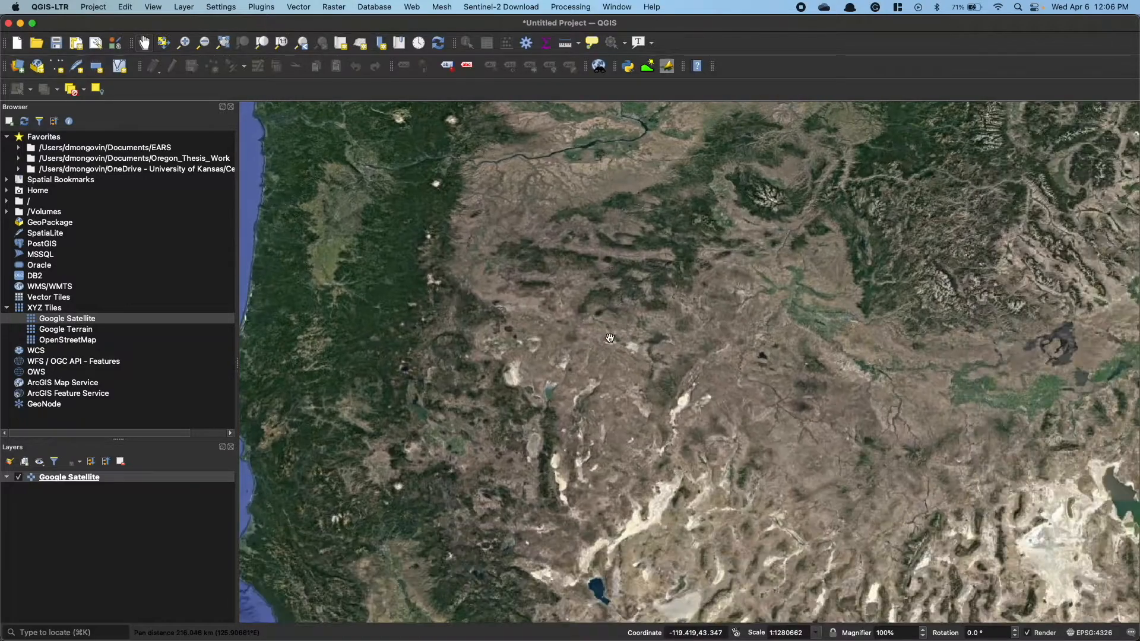
scroll(610, 338, down, 5)
drag(805, 397, 465, 242)
drag(878, 379, 485, 296)
scroll(588, 299, up, 3)
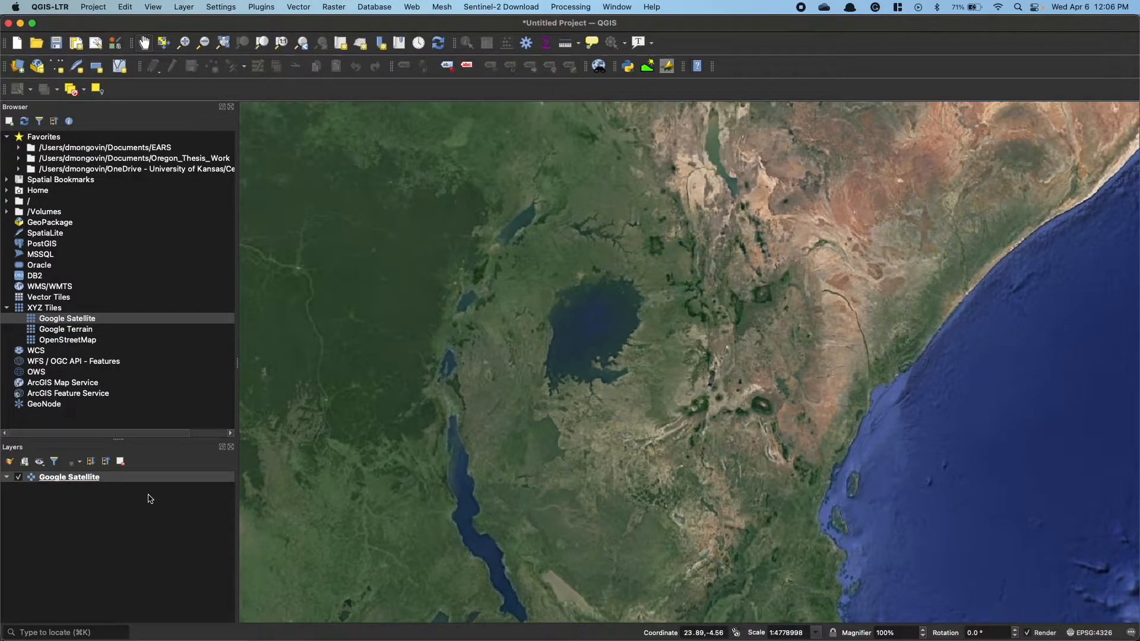
- Create a layer group named Elevation Data and place it above the Google Satellite layer
click(25, 462)
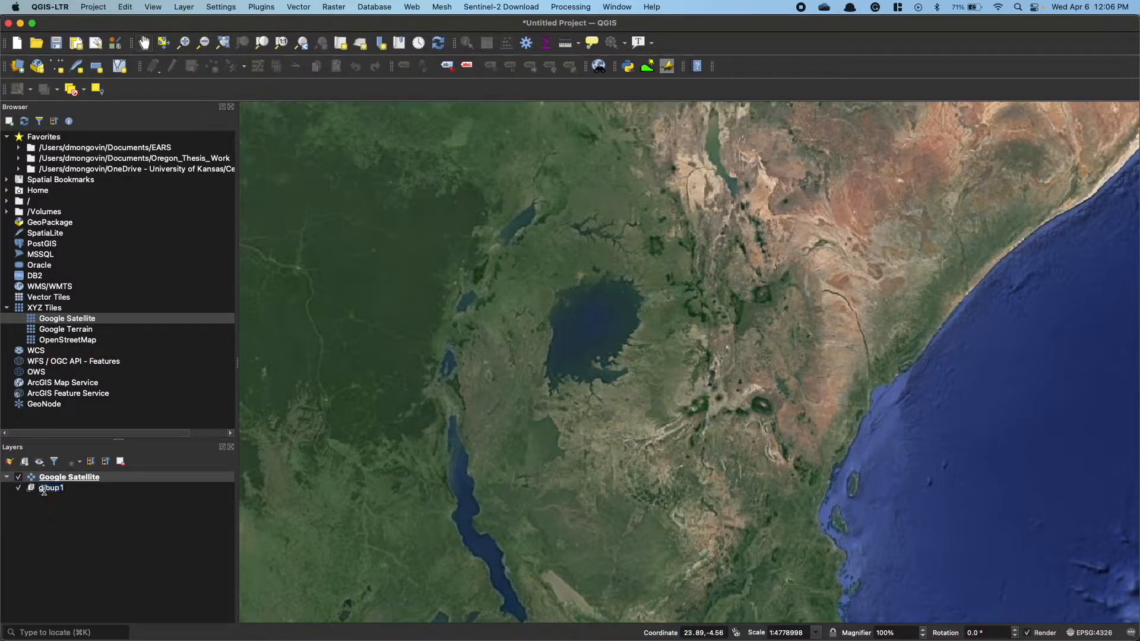
text(E)
key(Return)
drag(54, 494, 64, 477)
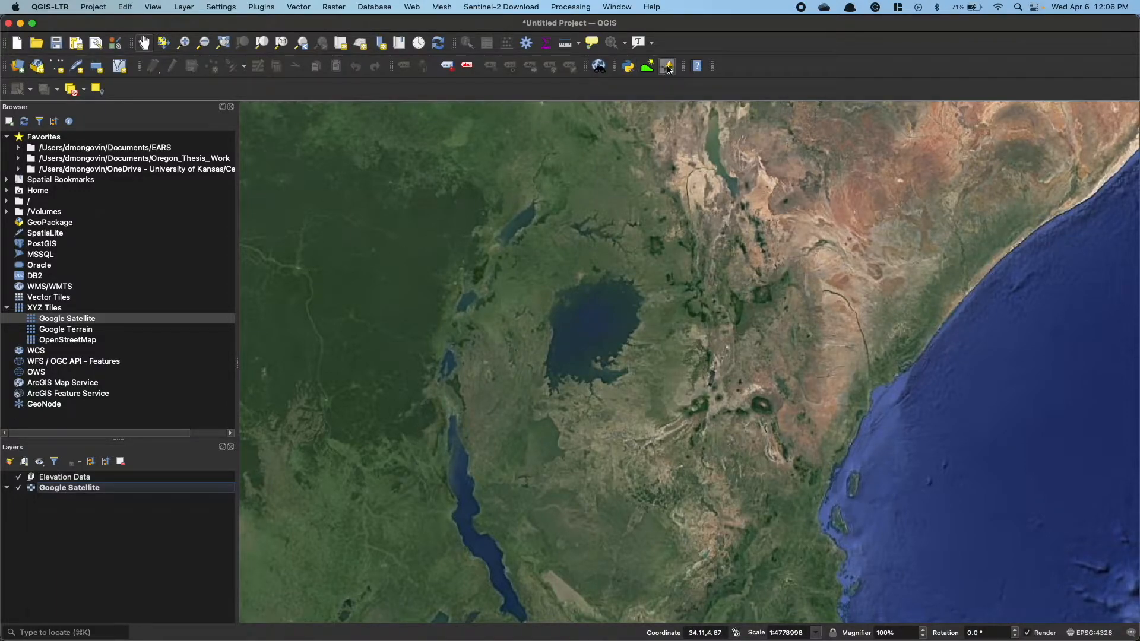
- Search all plugins in the plugin manager for OpenTopography and open the details of OpenTopography DEM Downloader
click(267, 12)
click(315, 21)
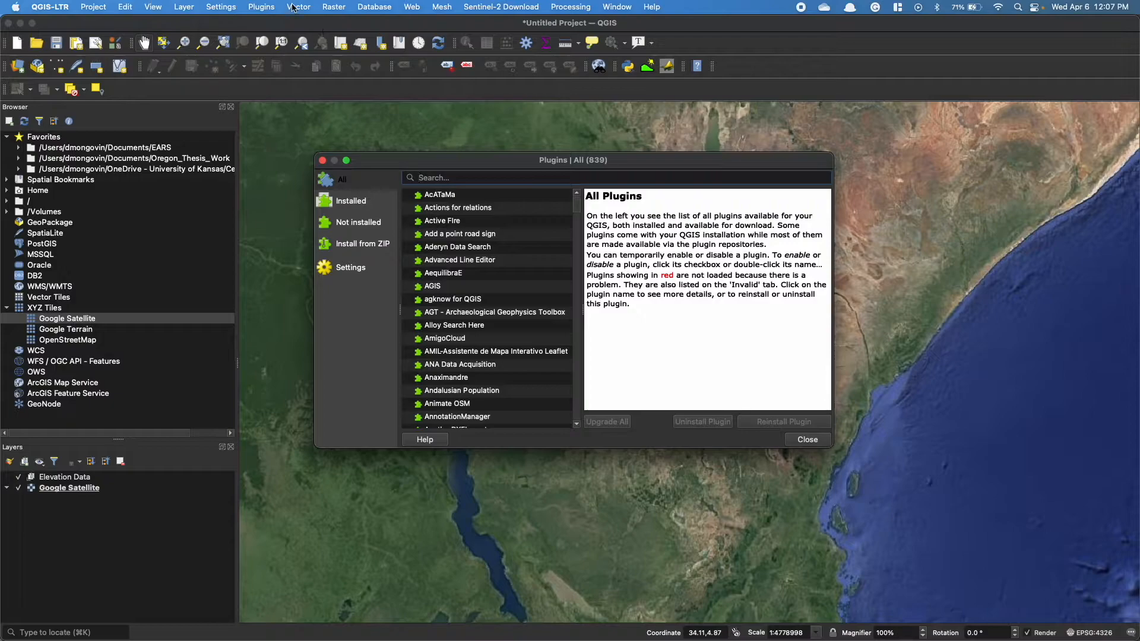
click(264, 8)
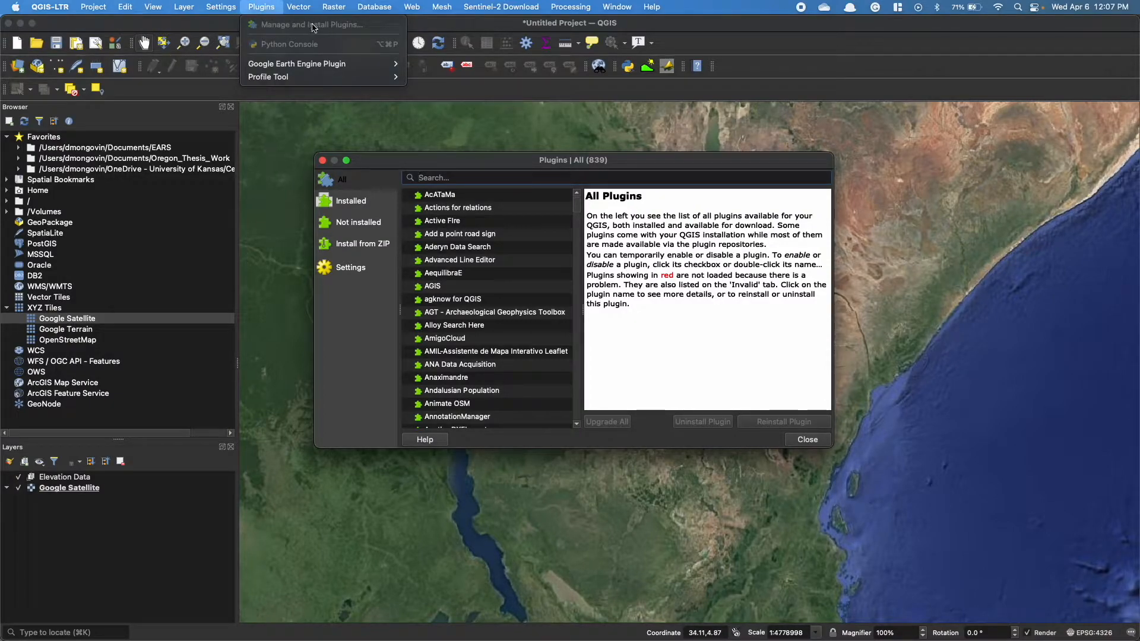
drag(393, 156, 379, 146)
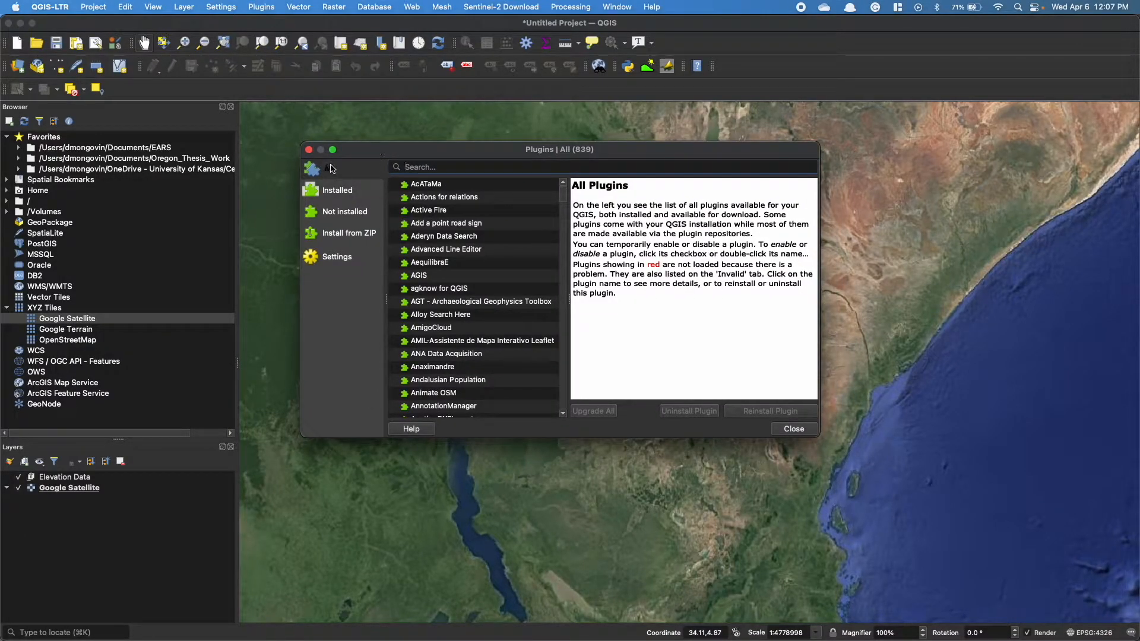
text(OpenTopography)
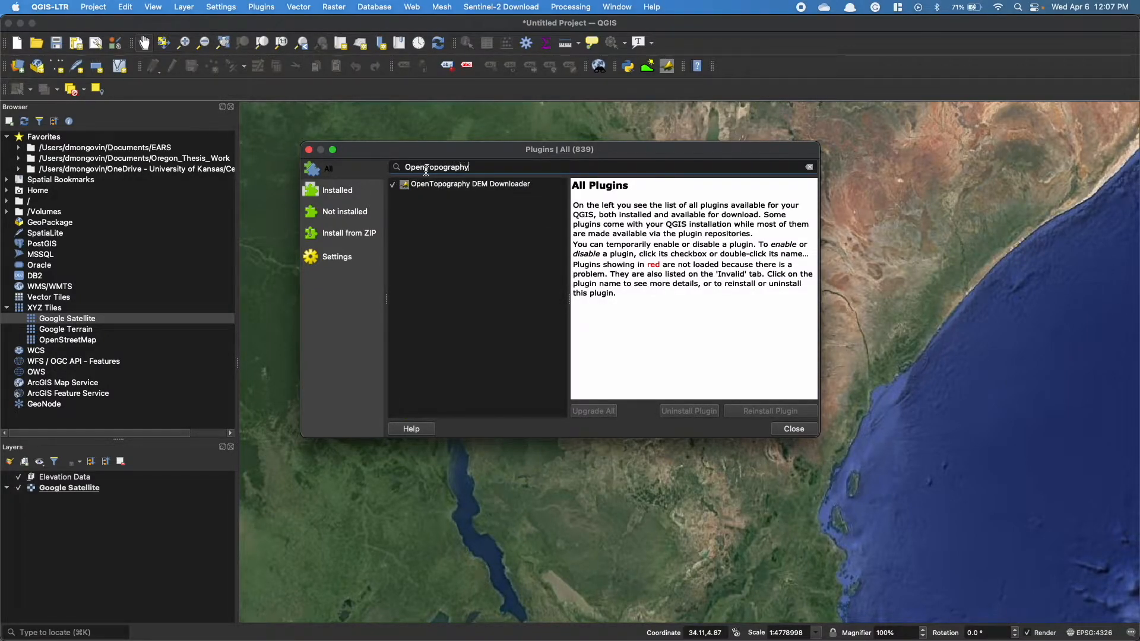
click(507, 187)
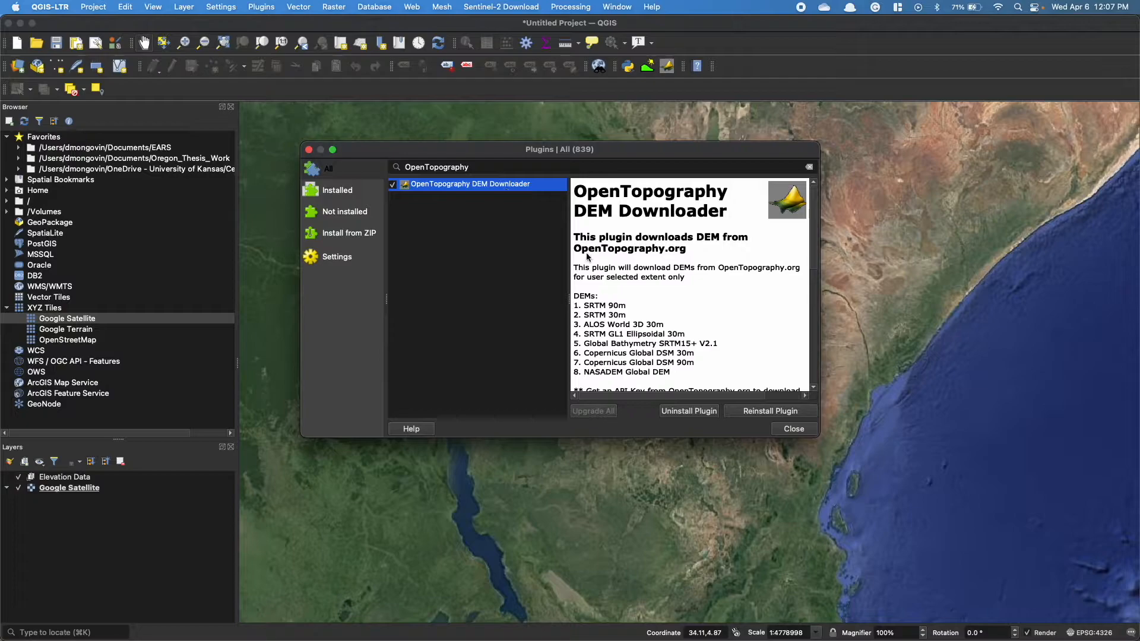
- Read the plugin's description, including its supported DEMs and API key note, and close the plugin manager
scroll(624, 240, down, 6)
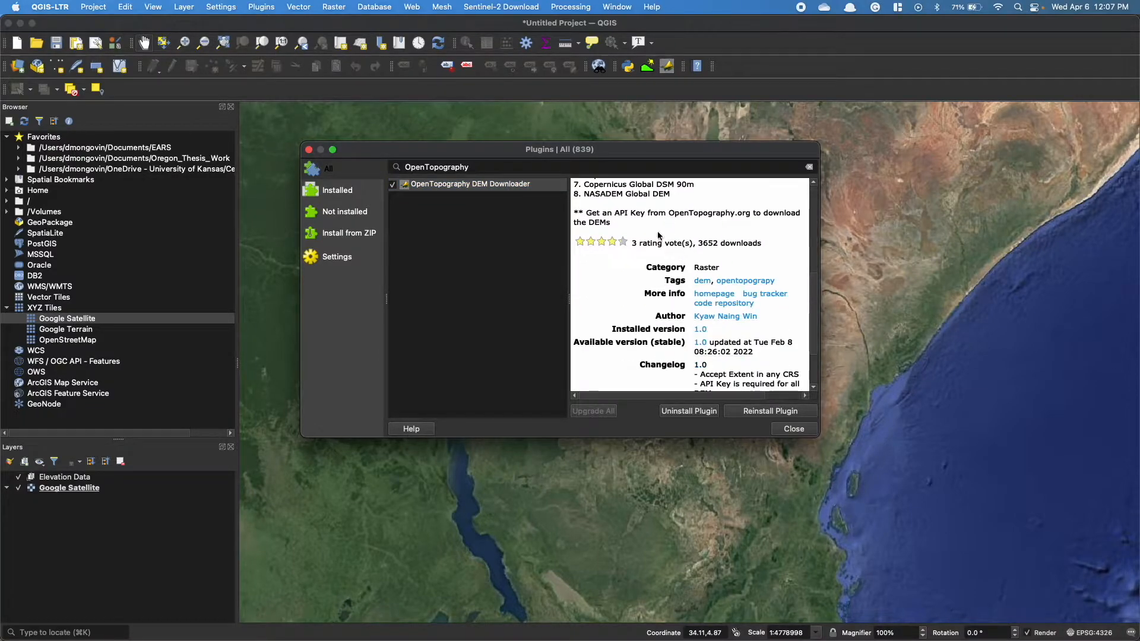
scroll(664, 235, up, 4)
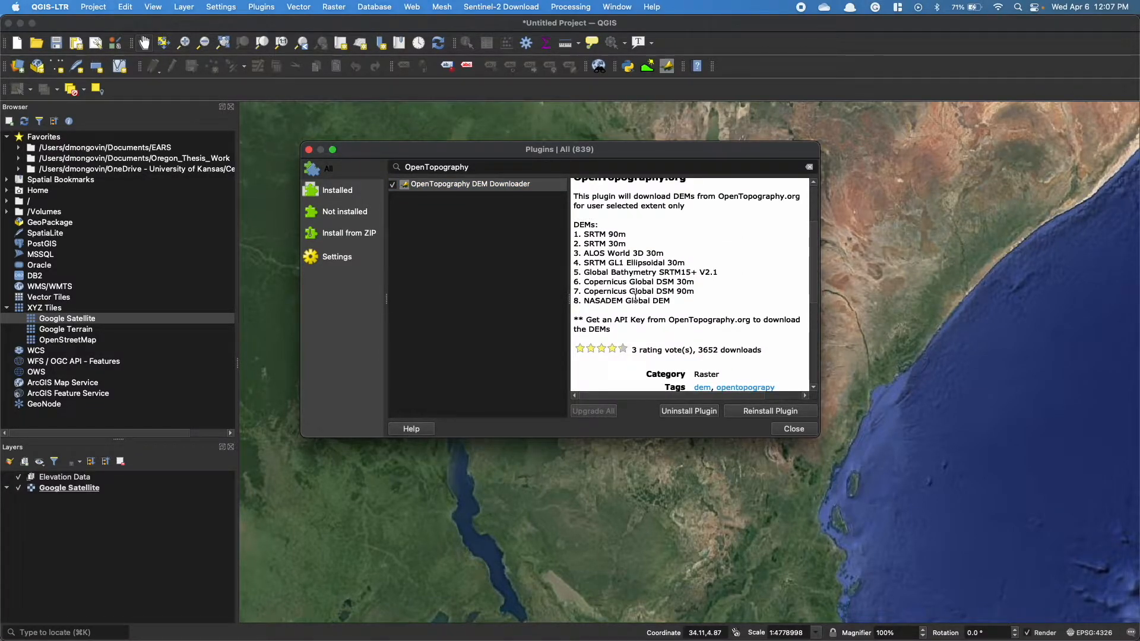
scroll(645, 309, up, 2)
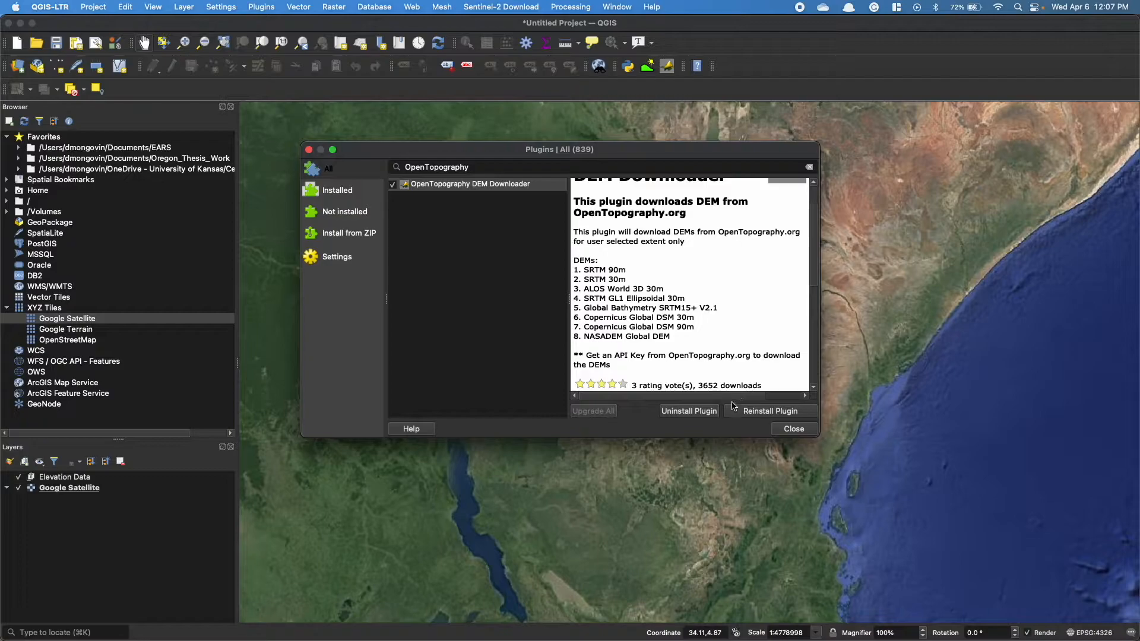
click(789, 433)
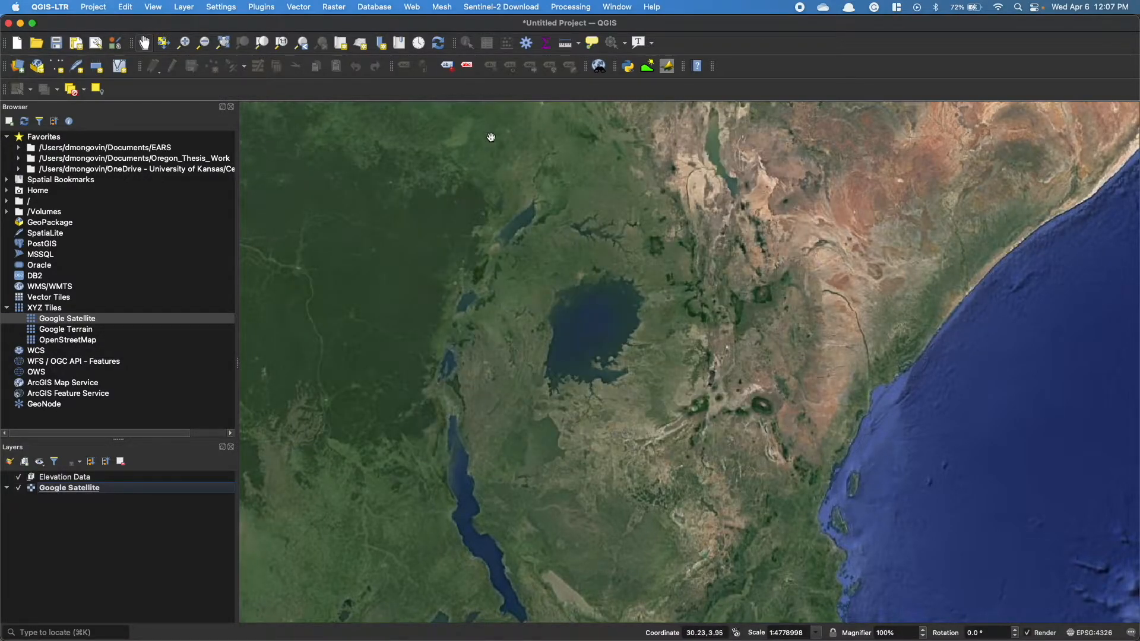
- Open the OpenTopography DEM Downloader and choose SRTM 30m as the DEM to download
drag(491, 217, 497, 210)
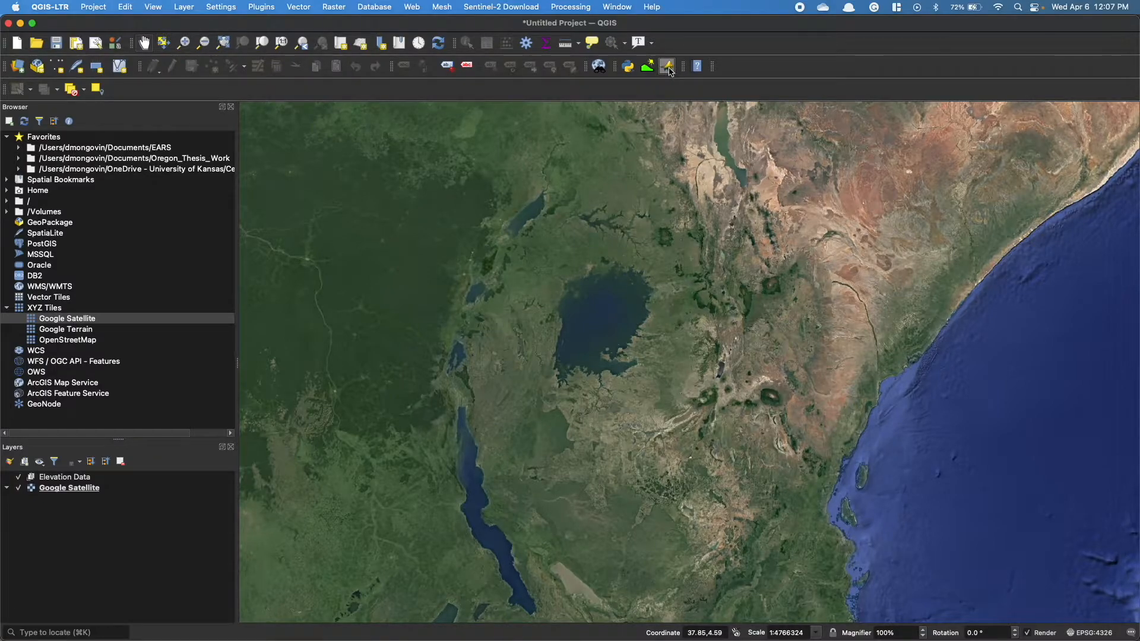
click(668, 67)
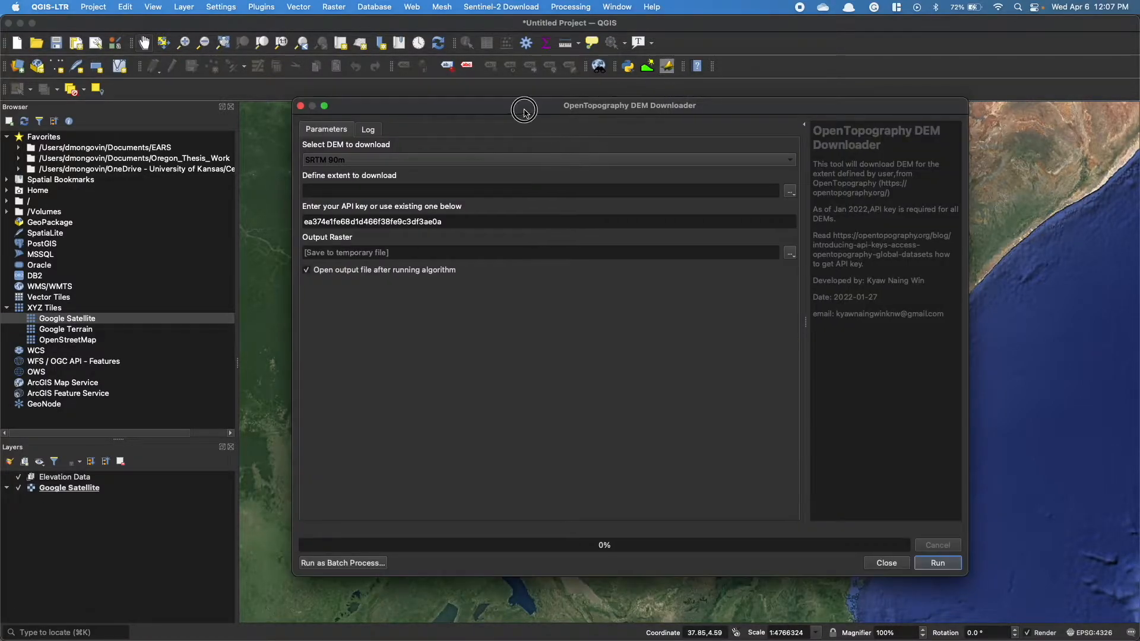
drag(525, 112, 511, 111)
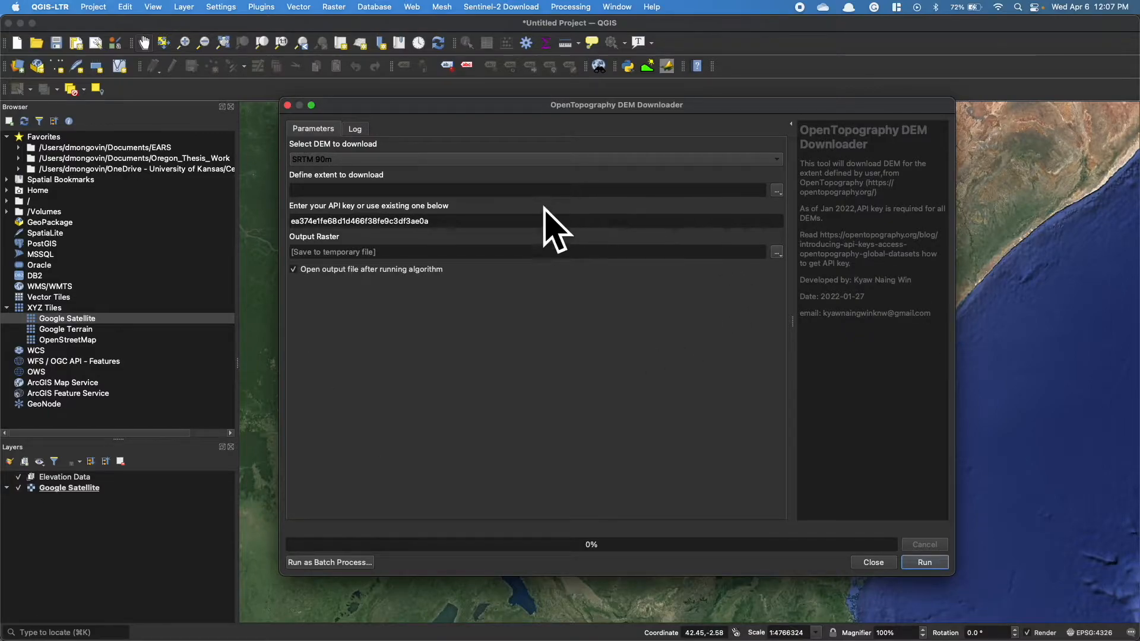
click(576, 161)
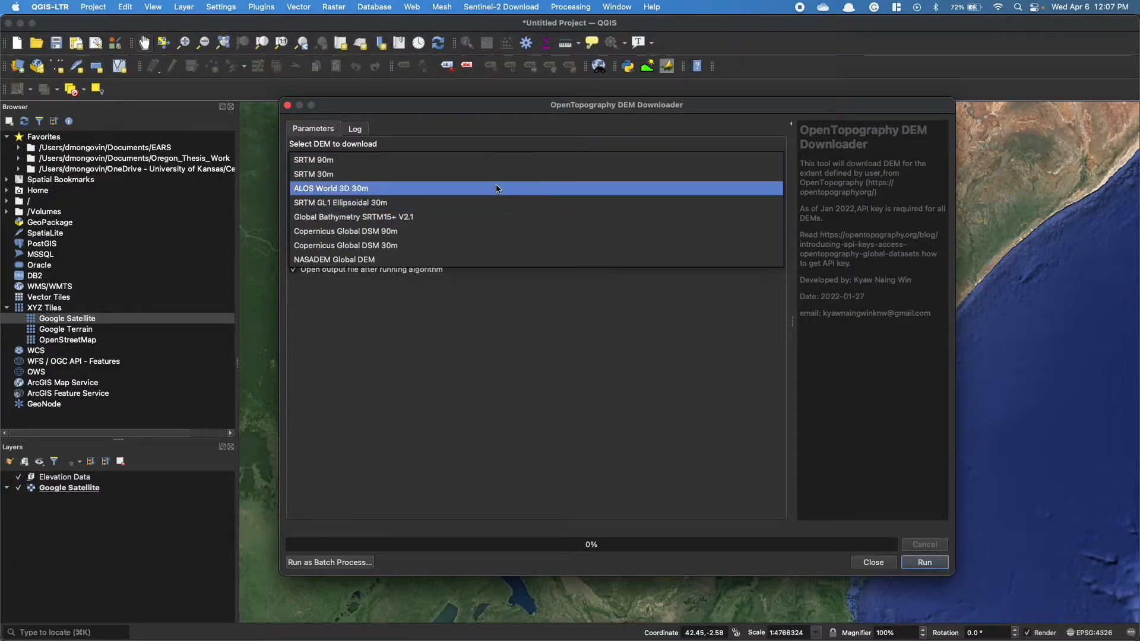
click(418, 177)
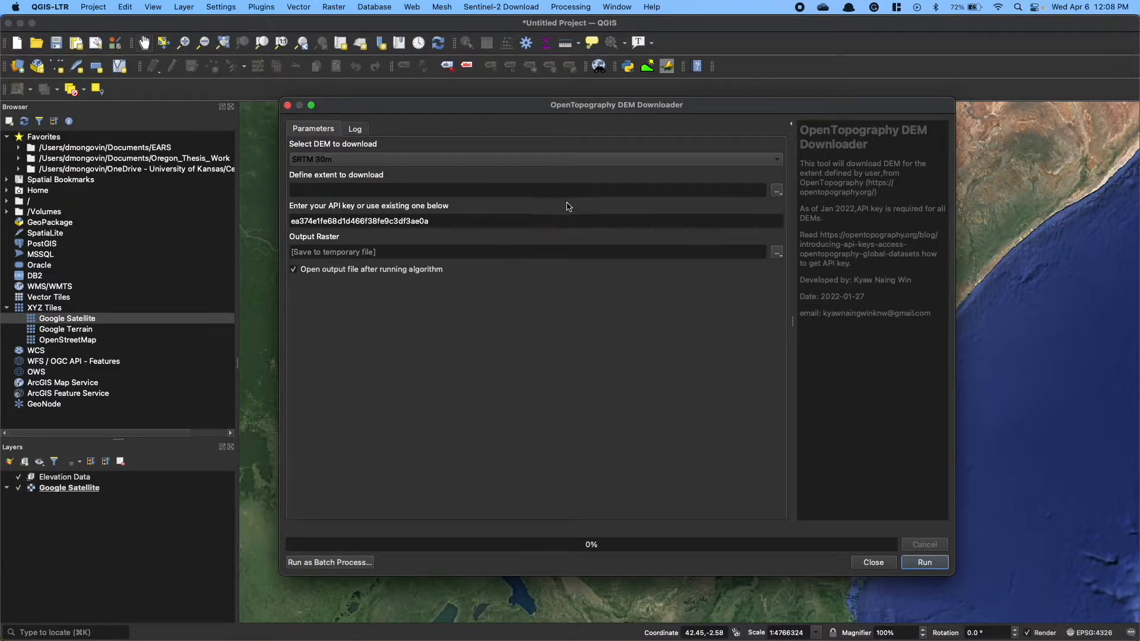
- Frame the East African lakes and coast on the map and use the map canvas extent as the download extent
drag(700, 109, 880, 142)
drag(583, 139, 851, 381)
click(526, 306)
drag(526, 305, 534, 274)
mouse_move(600, 291)
mouse_down()
mouse_move(590, 293)
mouse_move(613, 274)
mouse_up()
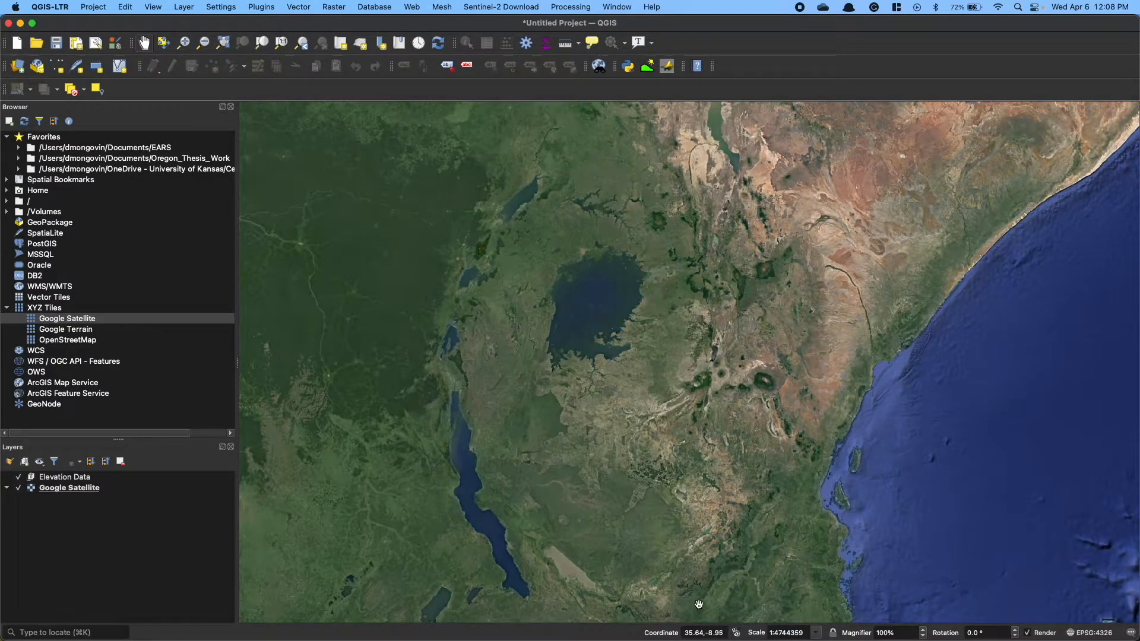
mouse_move(1139, 1)
click(265, 232)
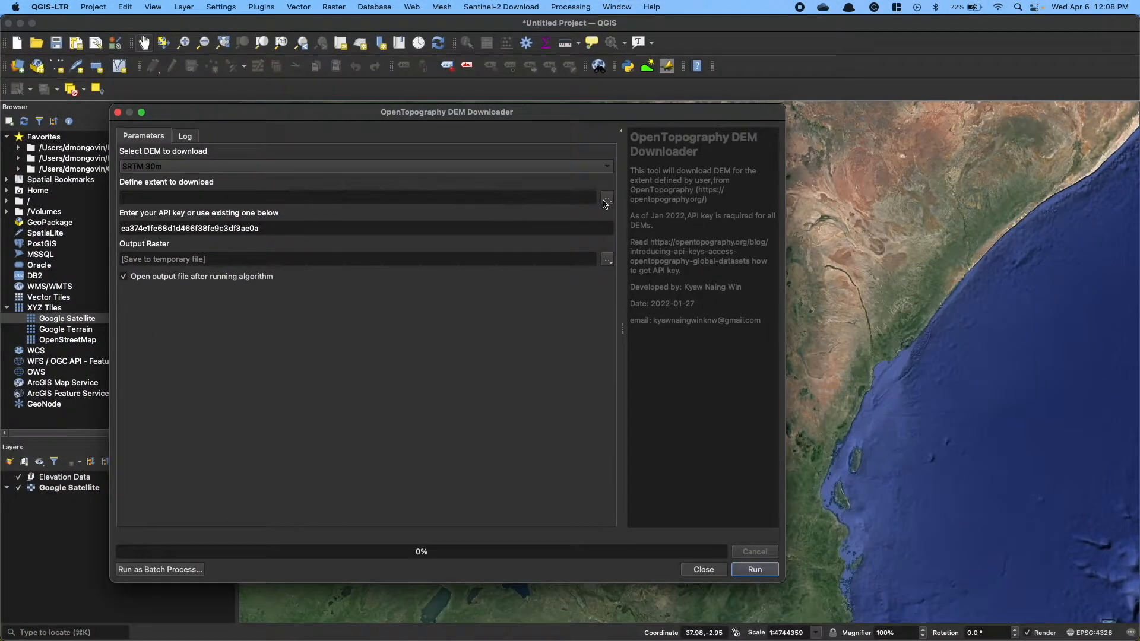
click(606, 201)
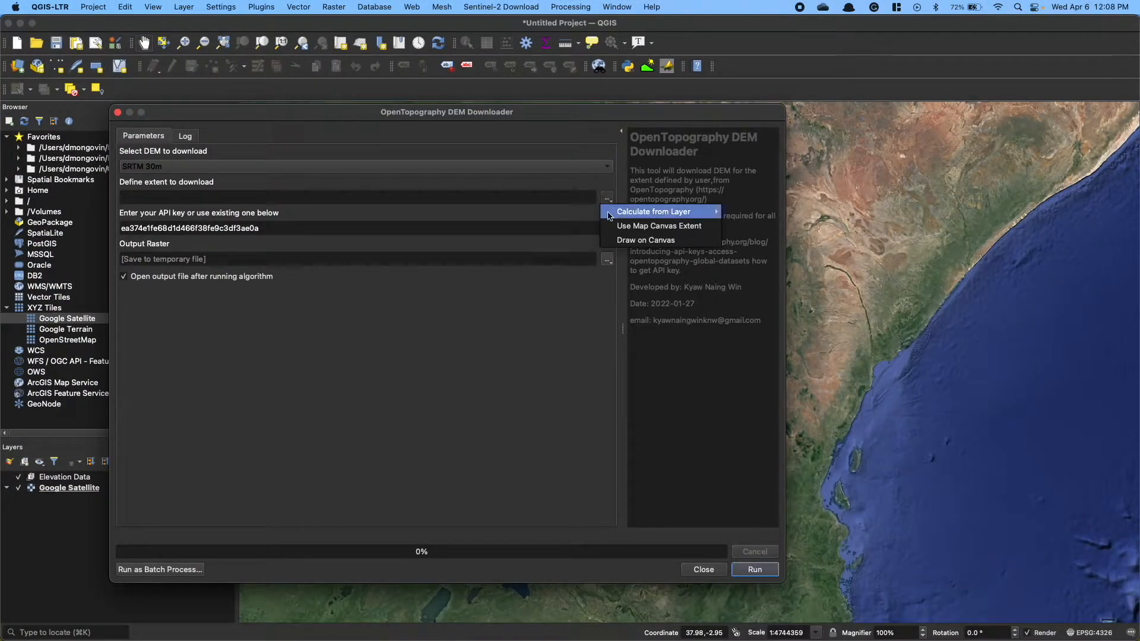
click(639, 227)
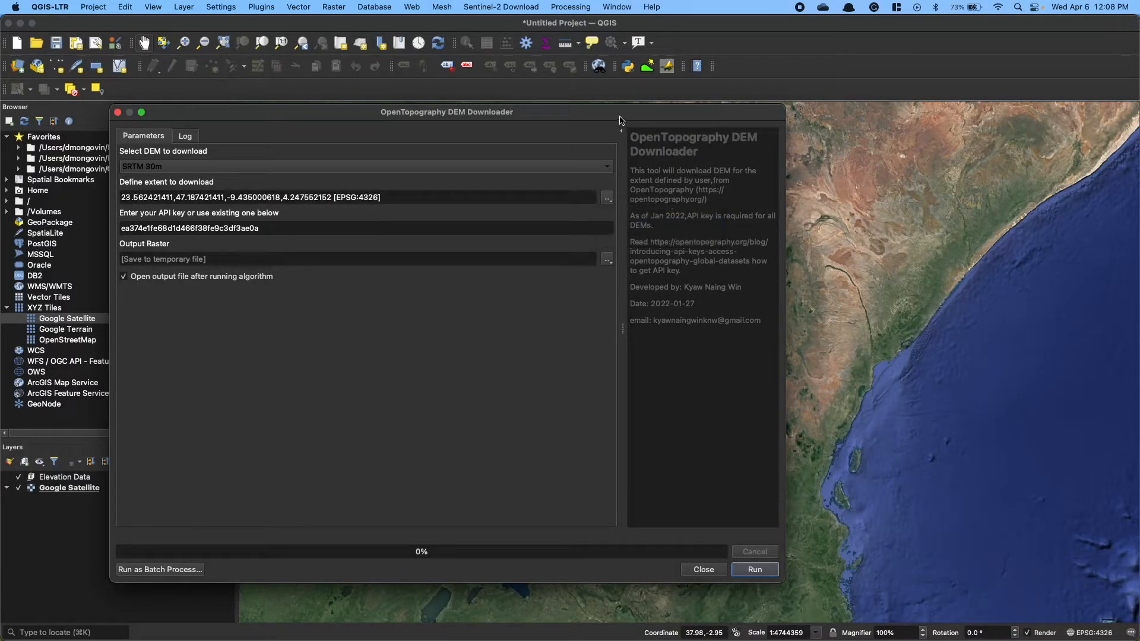
- Draw the download extent on the canvas around the East African lakes, about 28.02 to 37.65 longitude and -9.19 to 3.61 latitude
drag(389, 132, 777, 318)
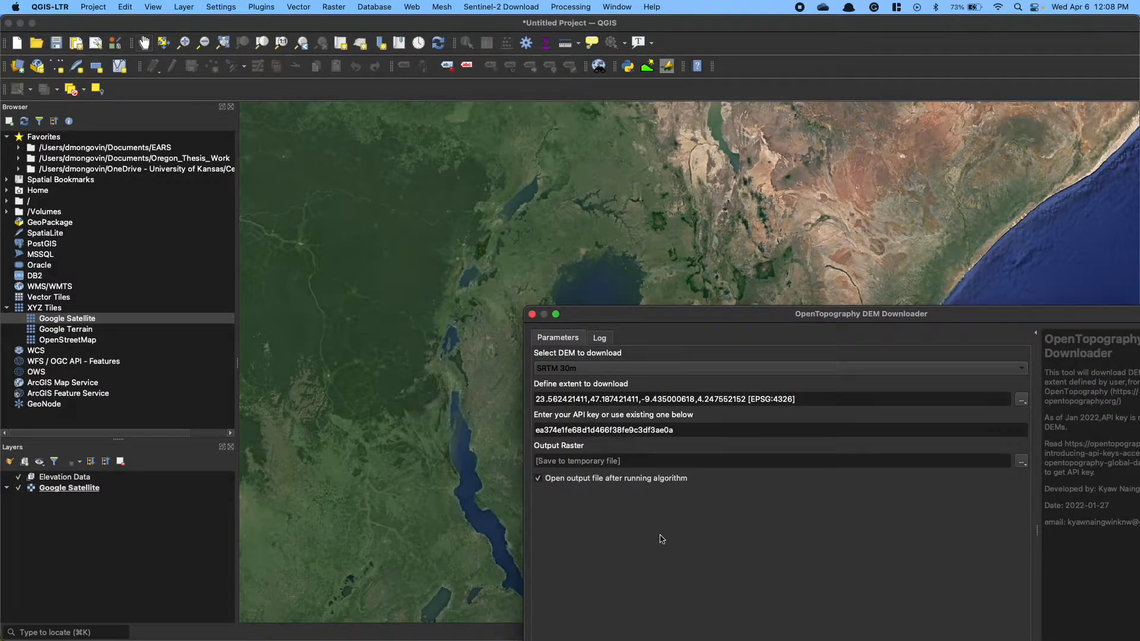
drag(1016, 324, 826, 186)
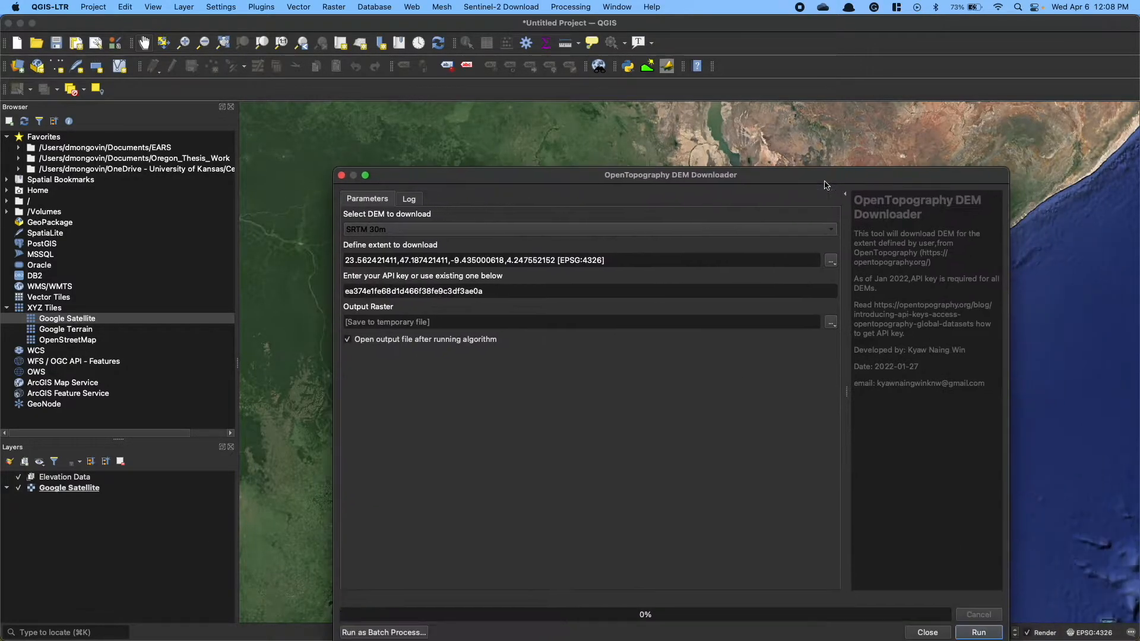
click(830, 261)
key(Escape)
drag(820, 183, 0, 205)
click(409, 128)
drag(410, 128, 790, 630)
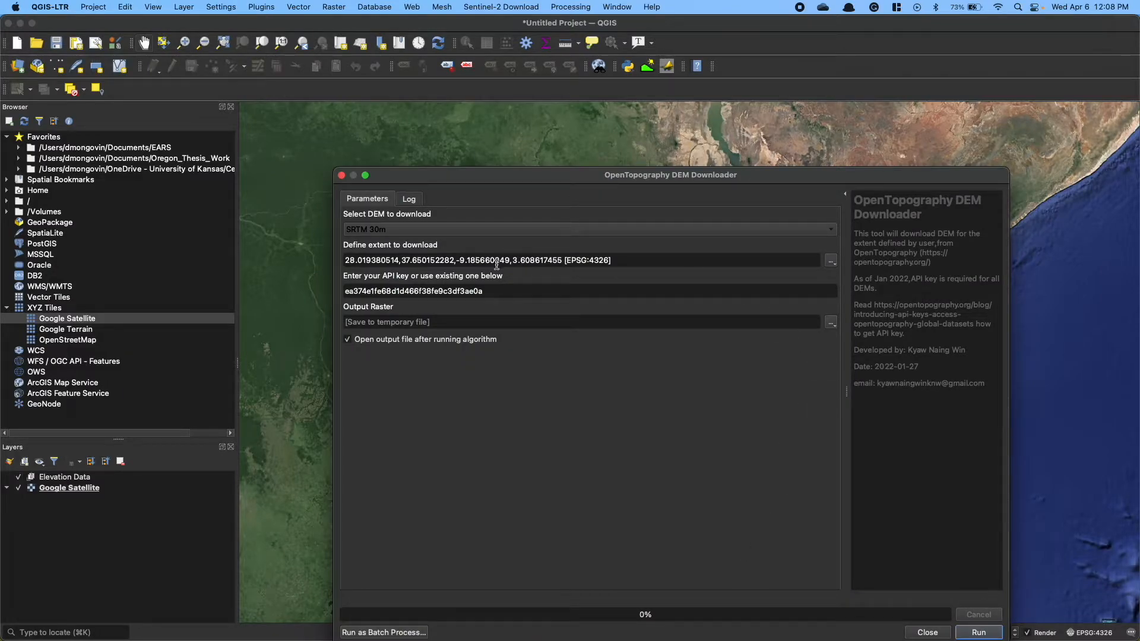
drag(542, 177, 565, 149)
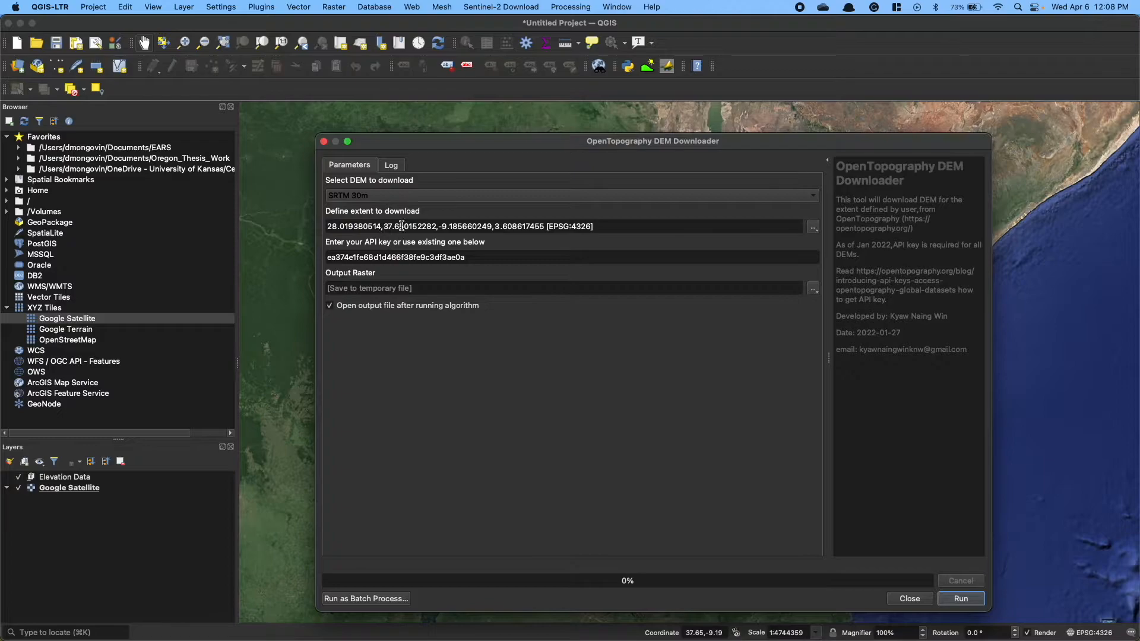
- Clear the prefilled API key from the DEM downloader's API key field
drag(502, 257, 336, 259)
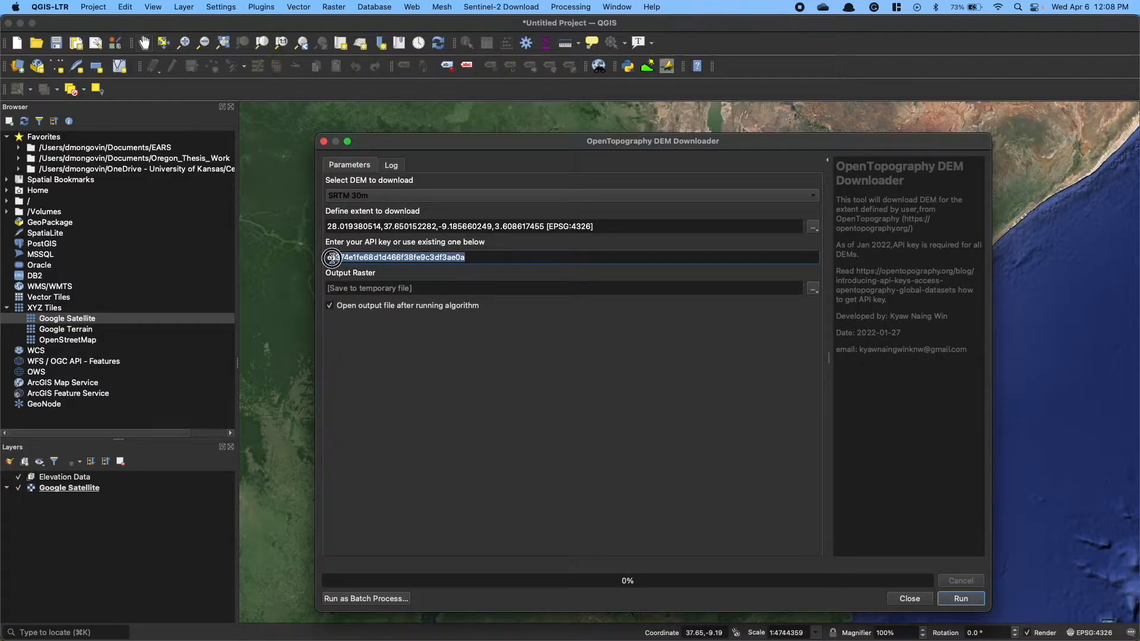
click(335, 259)
drag(476, 259, 331, 262)
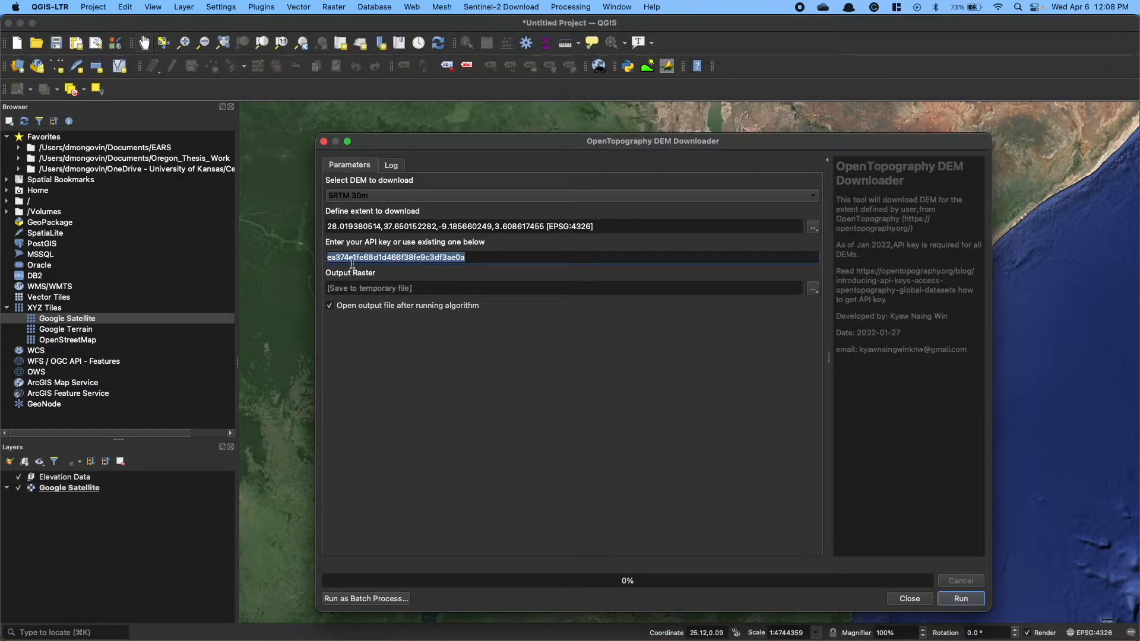
click(385, 257)
drag(475, 260, 311, 262)
key(BackSpace)
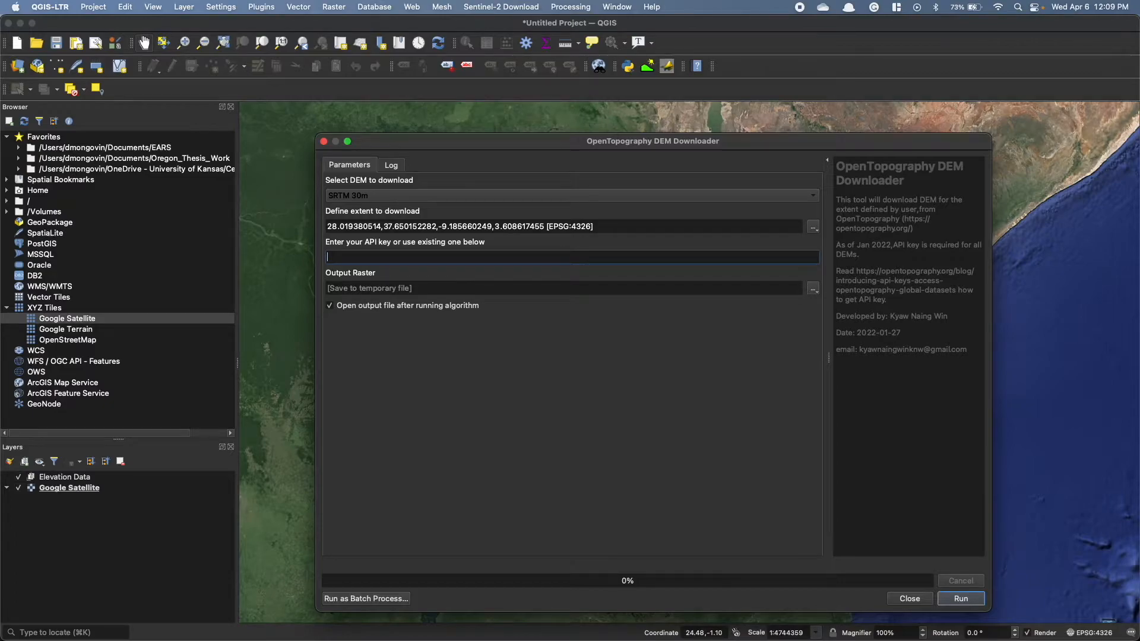
- Switch to Chrome and read the instructions for obtaining an API key in the OpenTopography blog post
drag(333, 640, 317, 33)
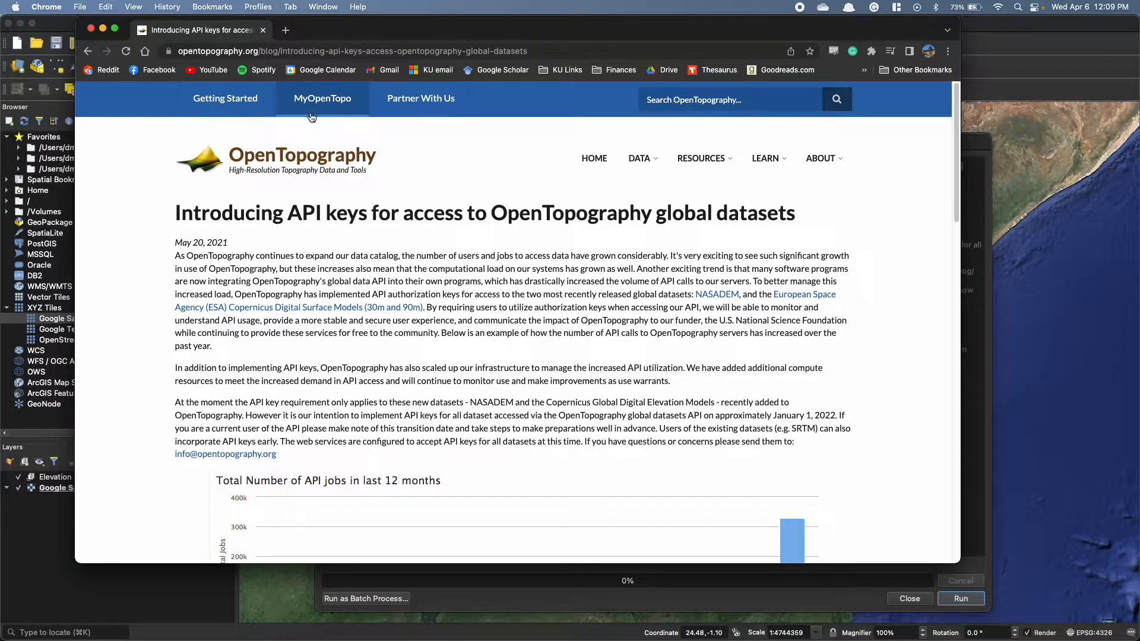
scroll(411, 231, down, 10)
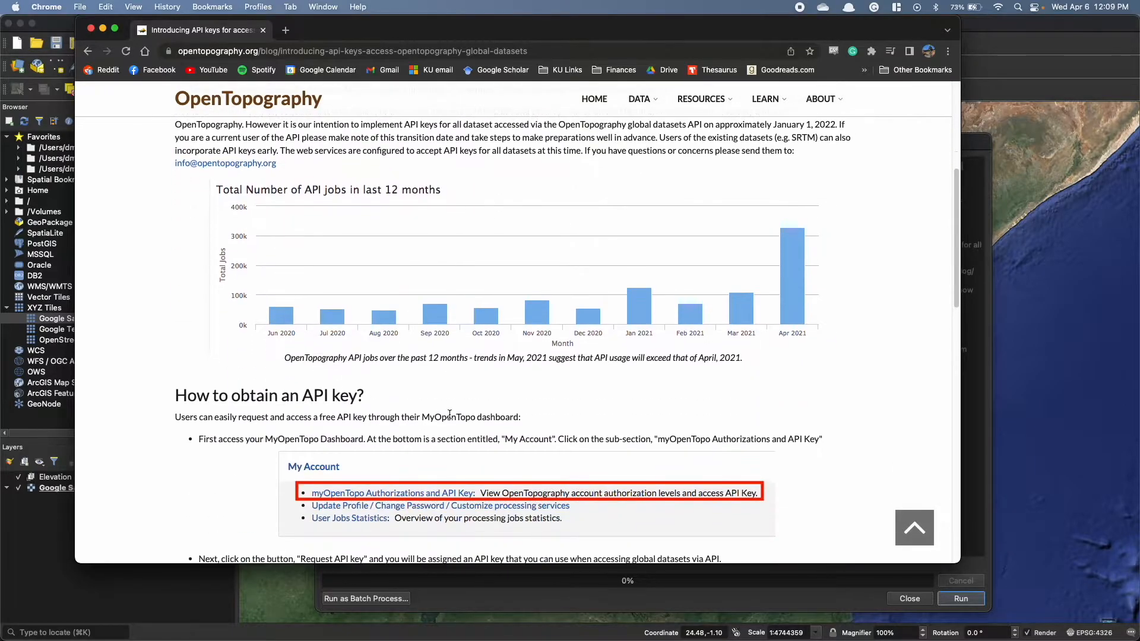
drag(280, 358, 332, 358)
click(387, 368)
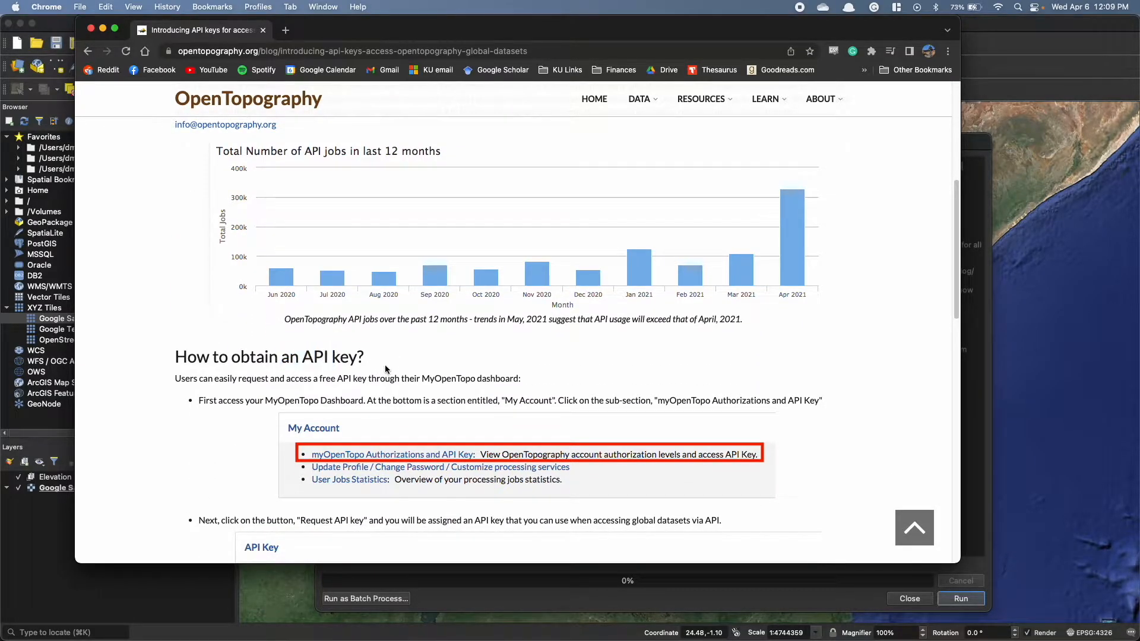
scroll(386, 368, up, 10)
- Open the MyOpenTopo workbench and go to the account's myOpenTopo Authorizations and API Key page
click(323, 99)
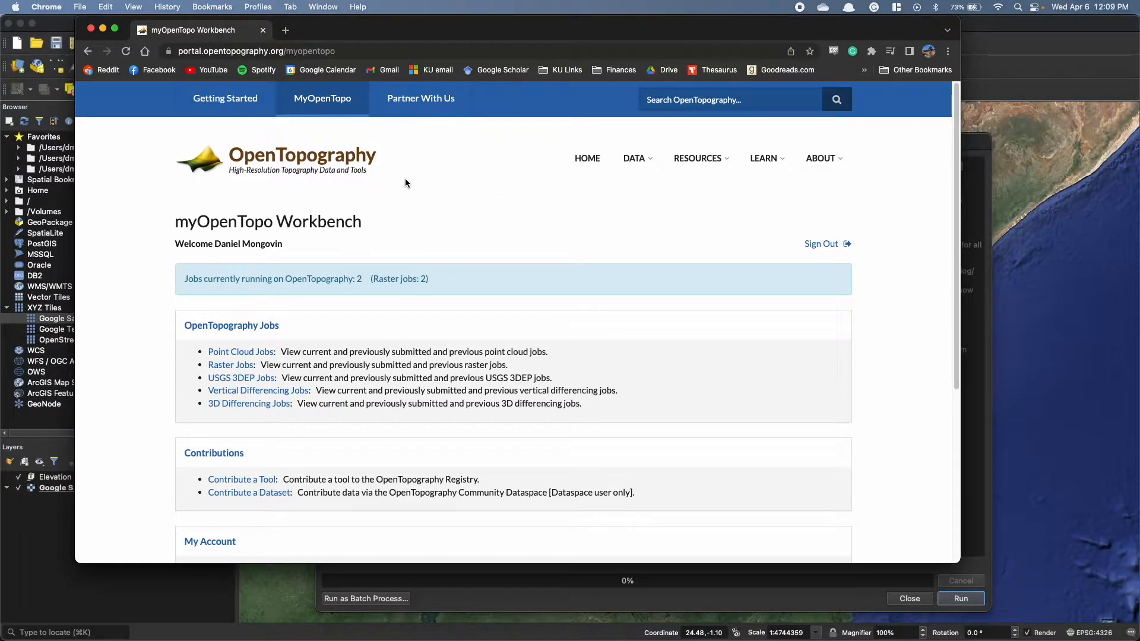
drag(213, 244, 310, 245)
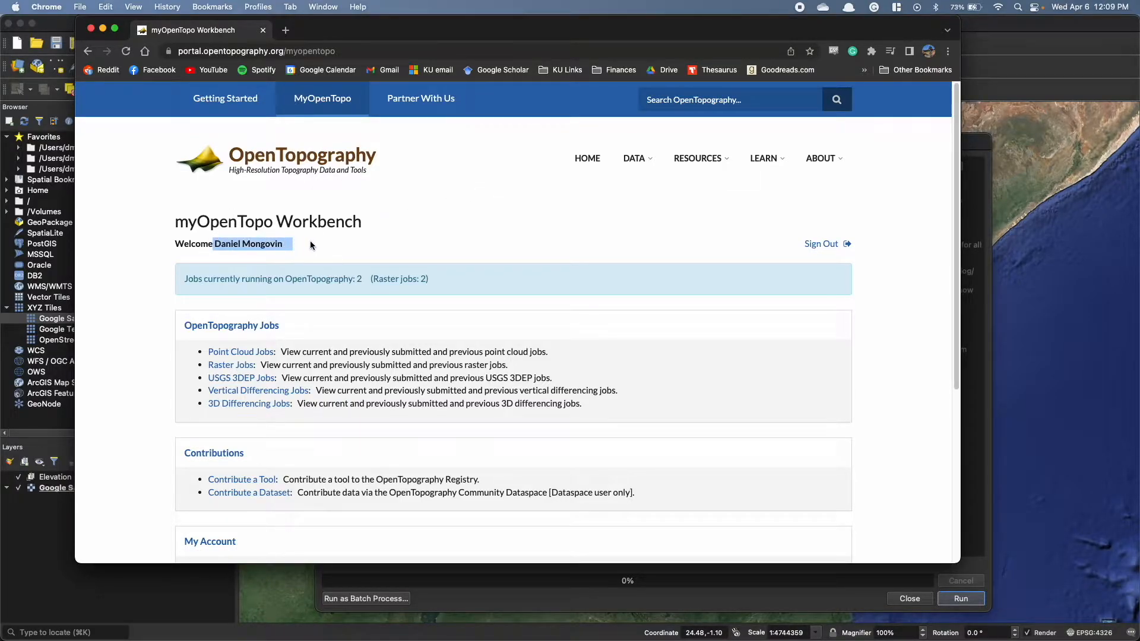
click(310, 241)
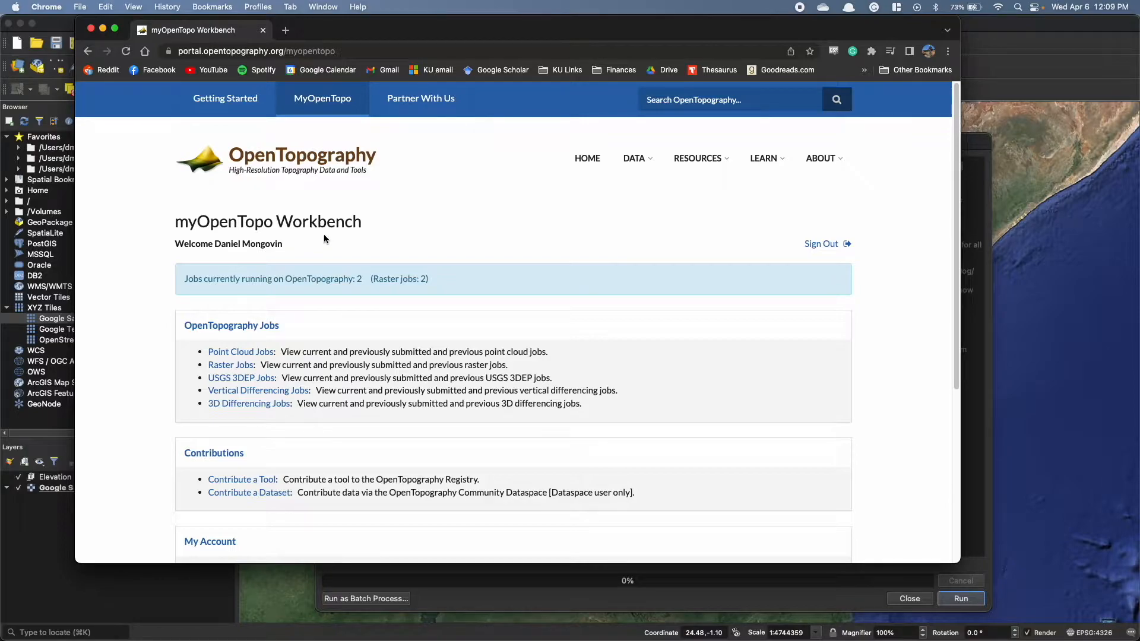
scroll(328, 238, down, 1)
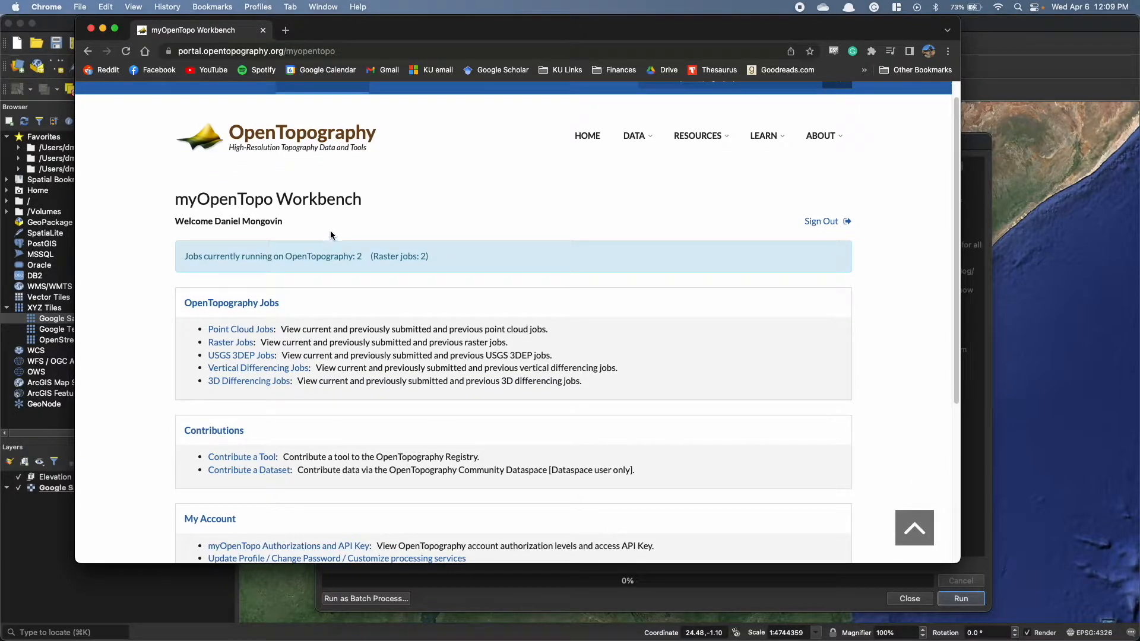
scroll(336, 232, down, 1)
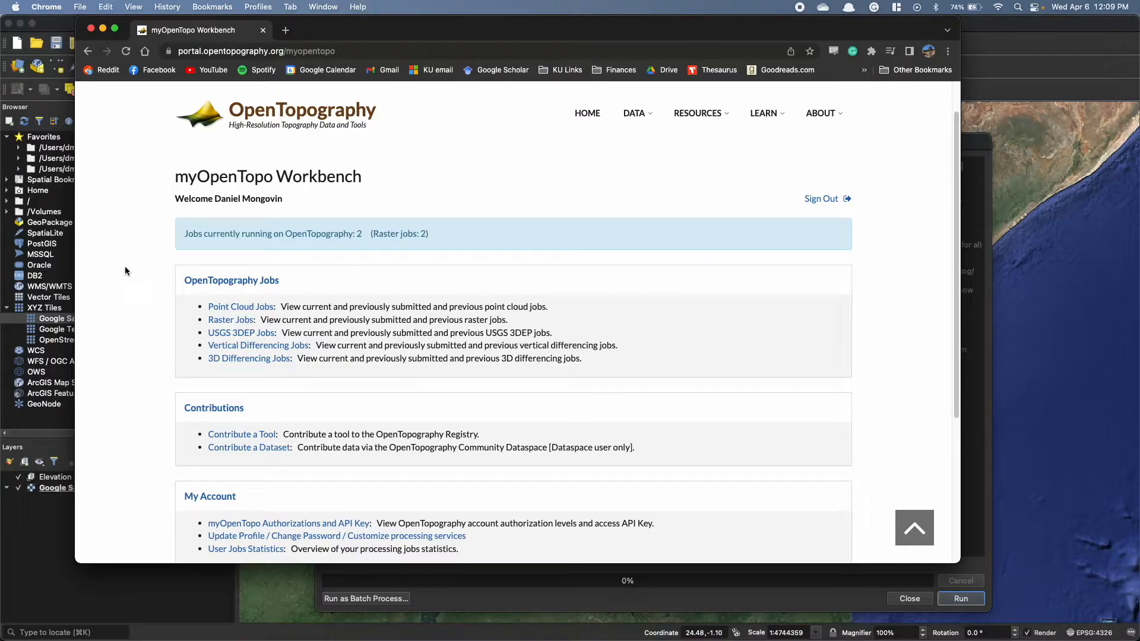
scroll(124, 270, down, 5)
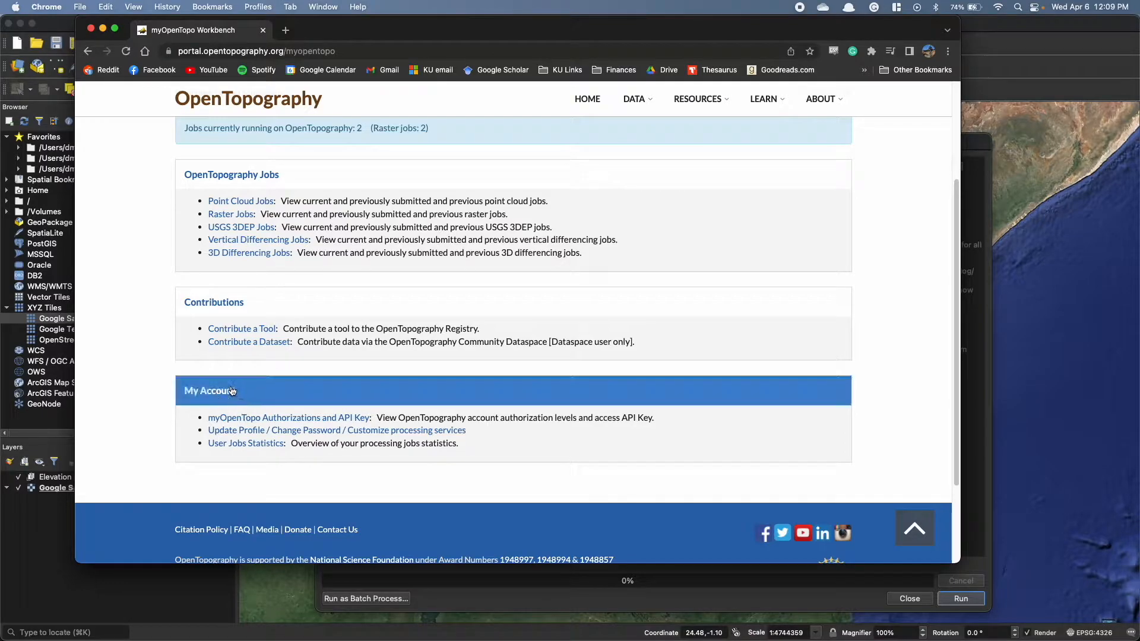
click(326, 423)
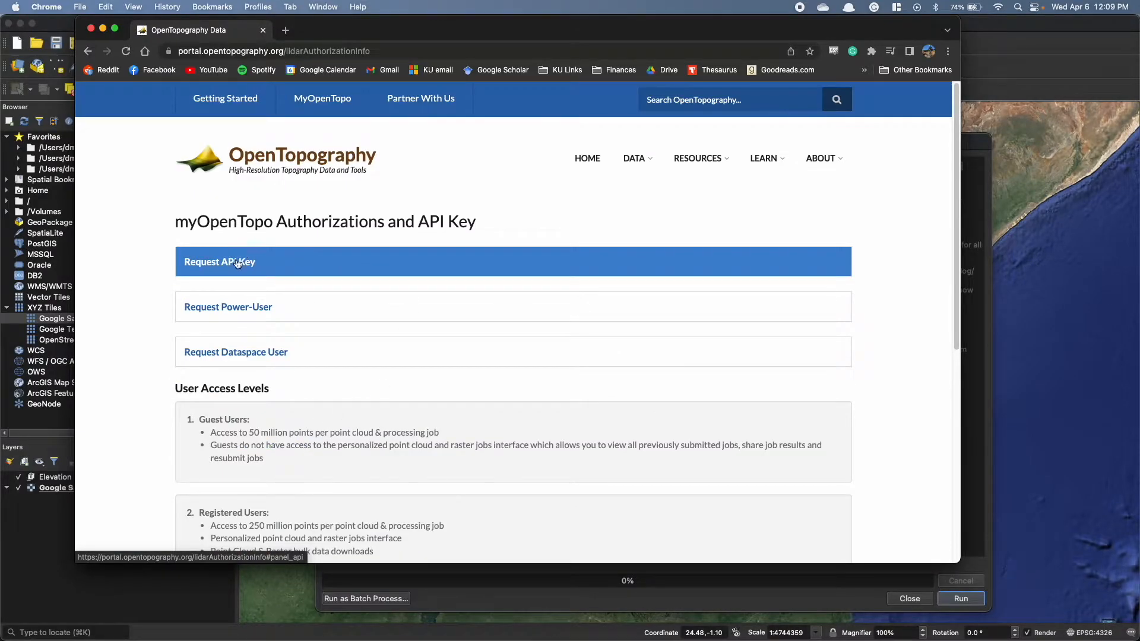
- Reveal the account's API key on the authorizations page and copy it
click(242, 262)
click(269, 298)
drag(375, 295, 238, 305)
key(super+c)
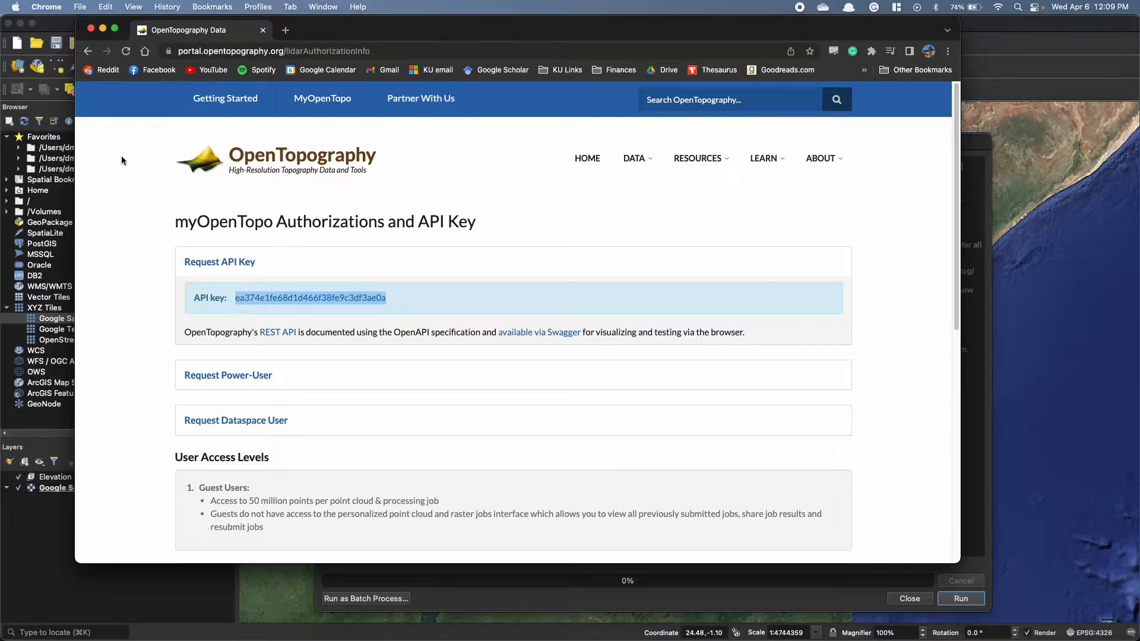
- Return to QGIS and paste the API key into the DEM downloader's API key field
click(102, 27)
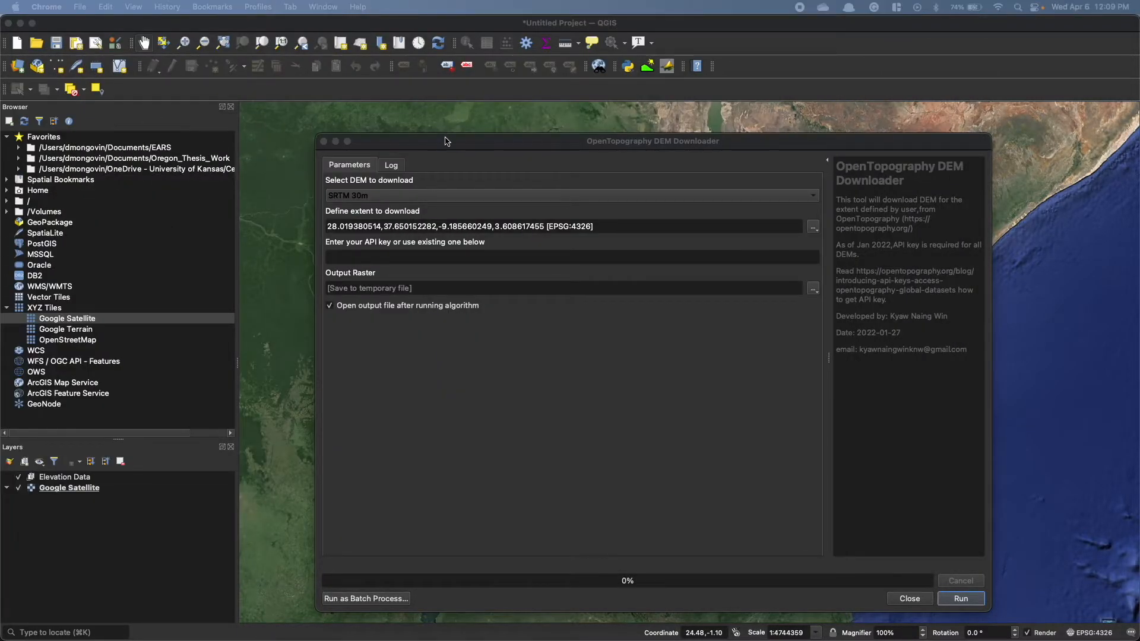
drag(446, 141, 395, 118)
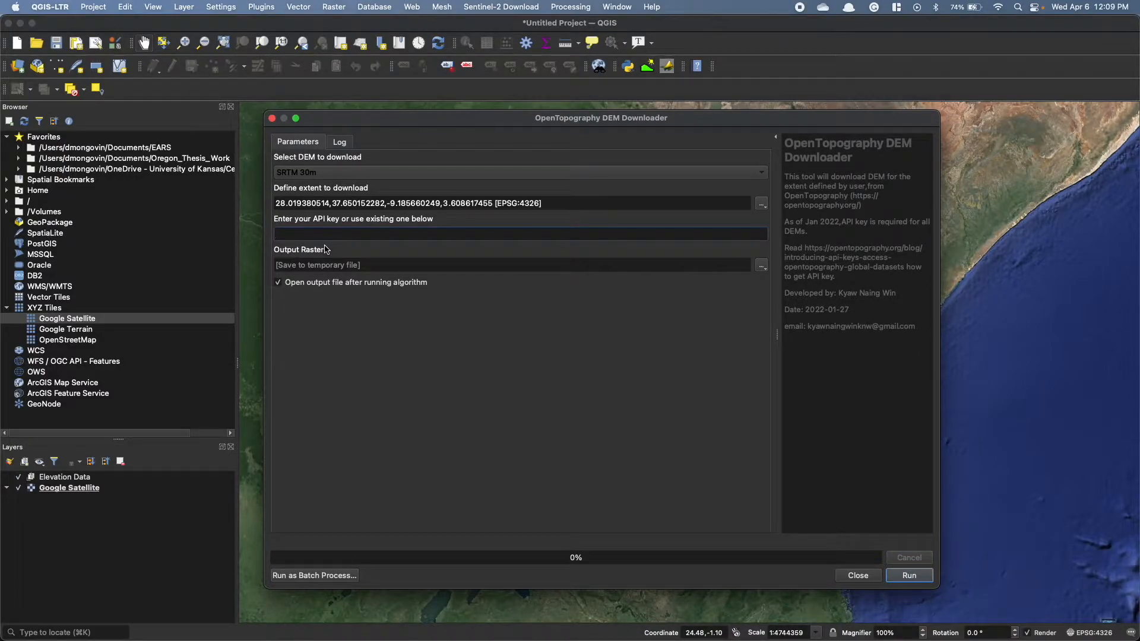
key(super+v)
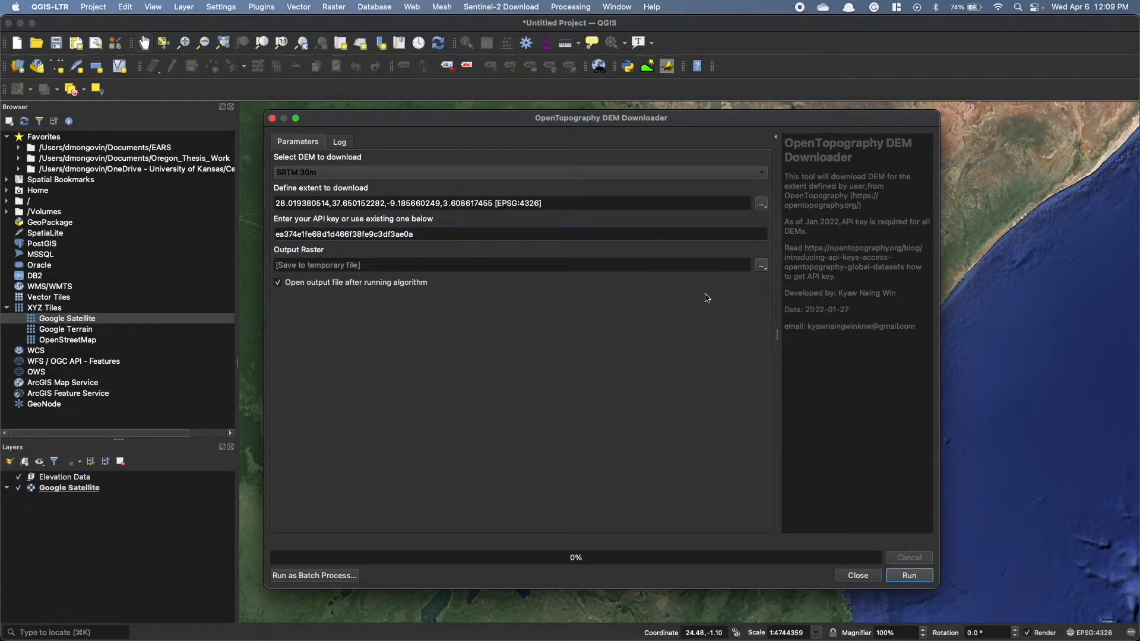
- Set the output raster to a TIF file named EARS_OpenTopoSRTM_30m in the Hillshades folder
click(762, 268)
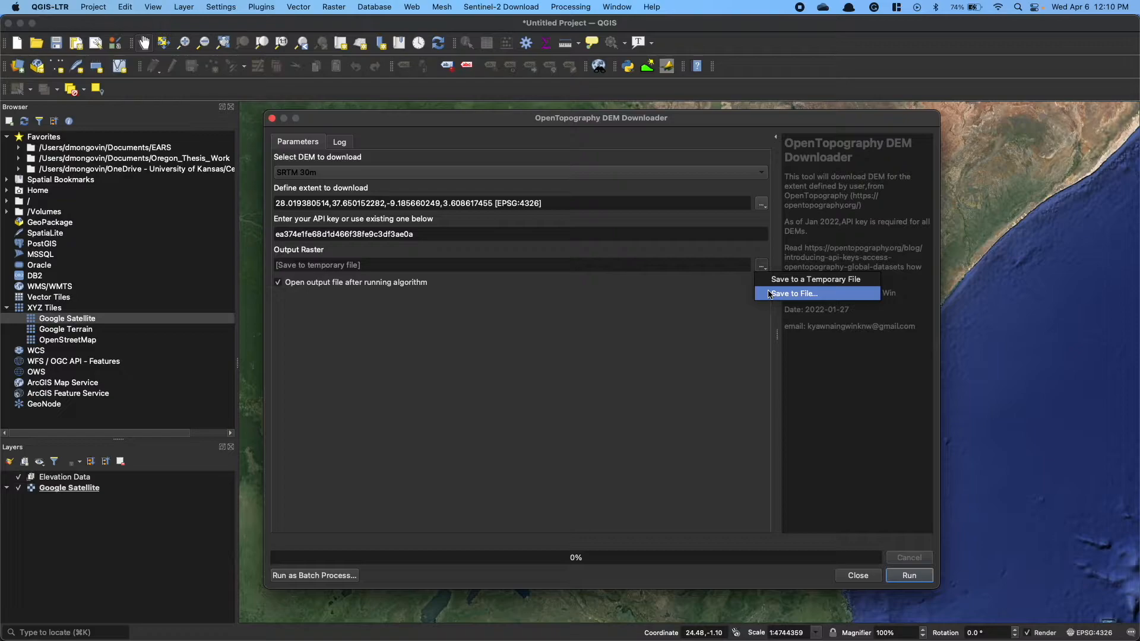
click(767, 295)
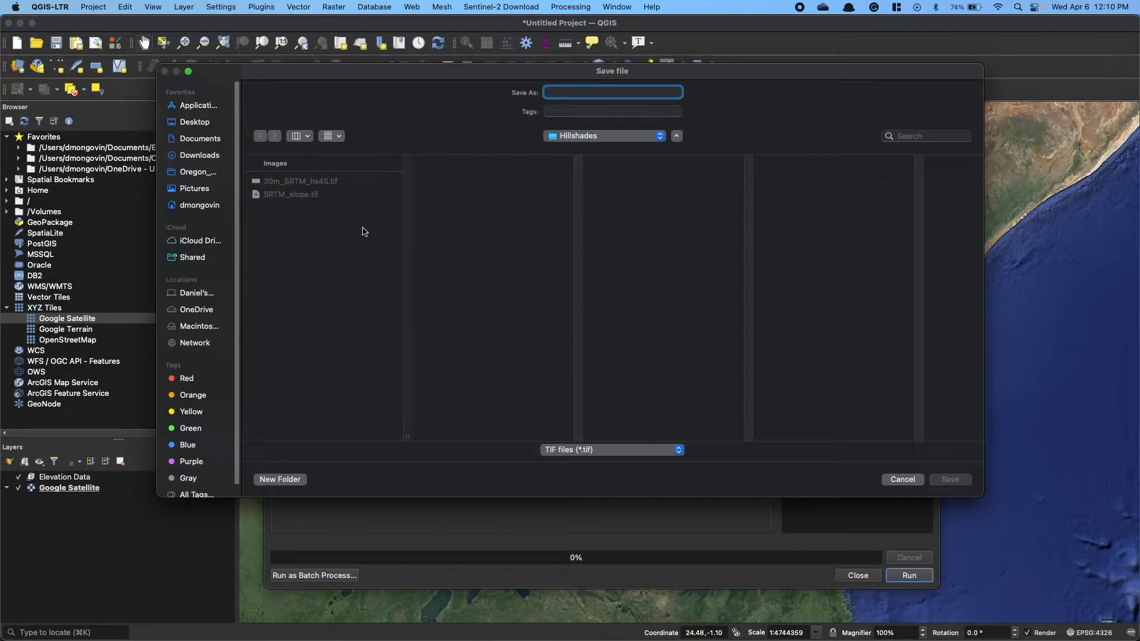
drag(427, 79, 428, 134)
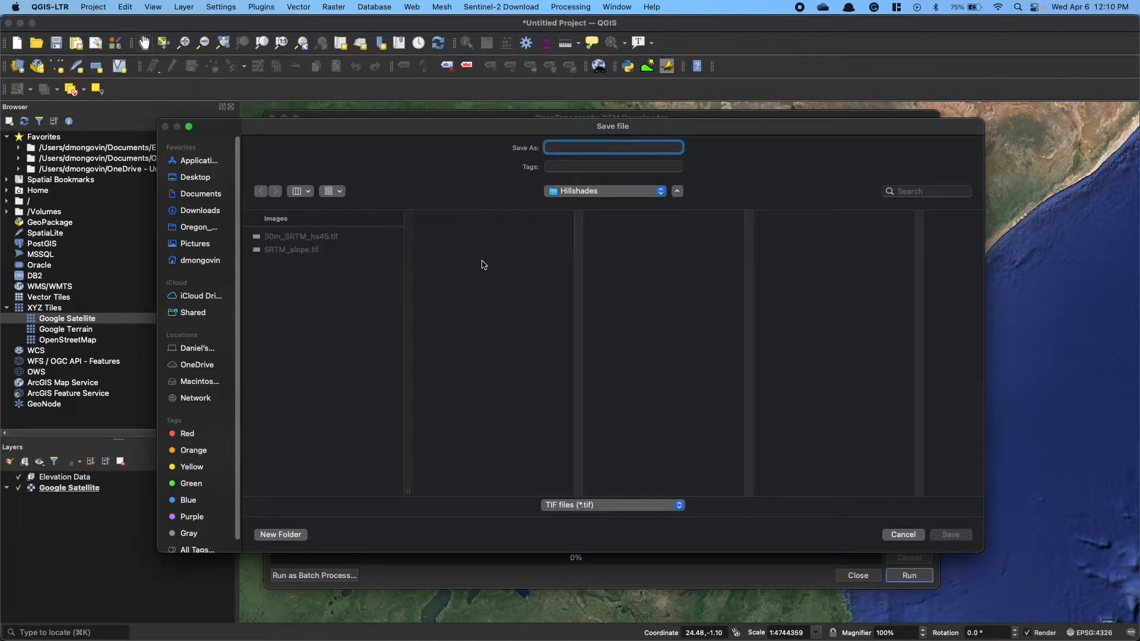
text(EARS_OpenTopoSRTM_30m)
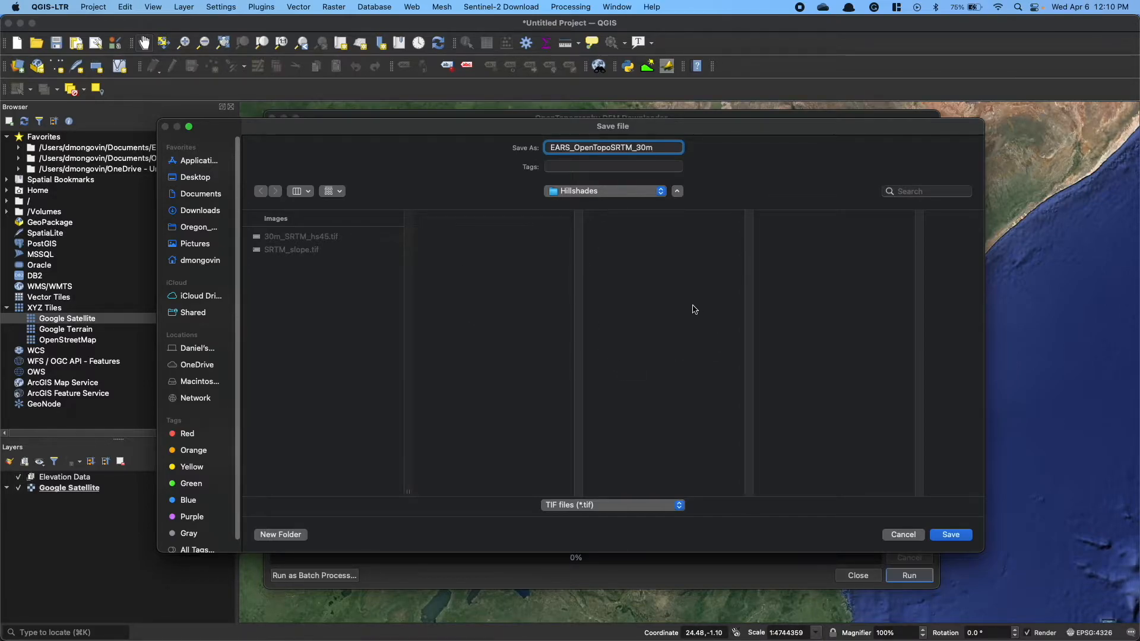
click(955, 537)
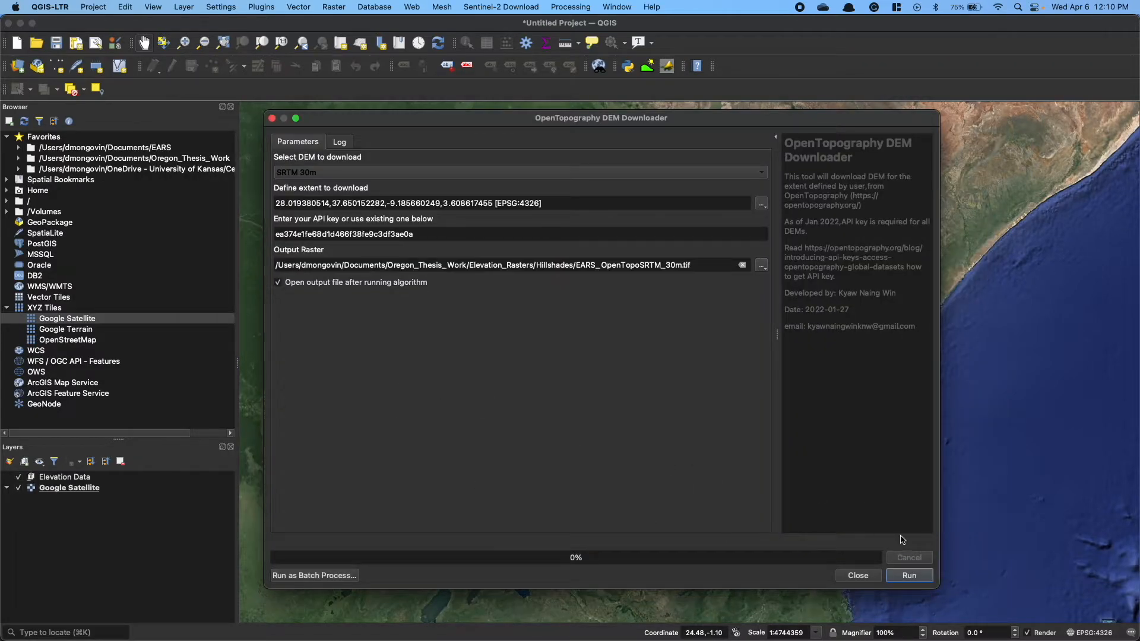
- Try repeatedly to run the SRTM 30m download over the large East African extent
click(910, 576)
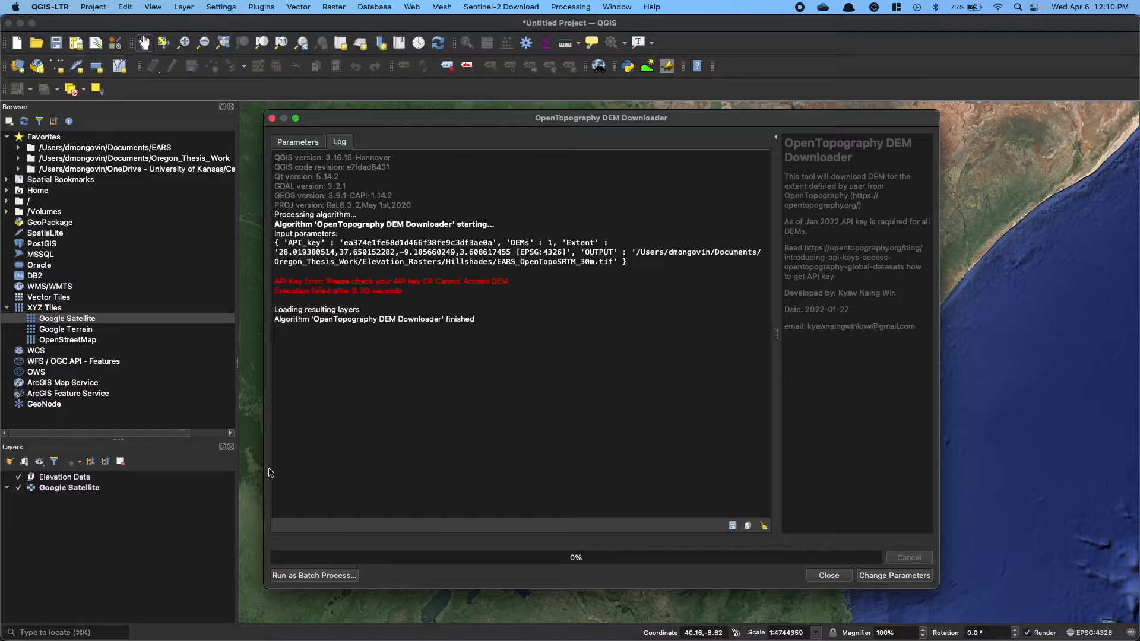
click(864, 579)
click(908, 579)
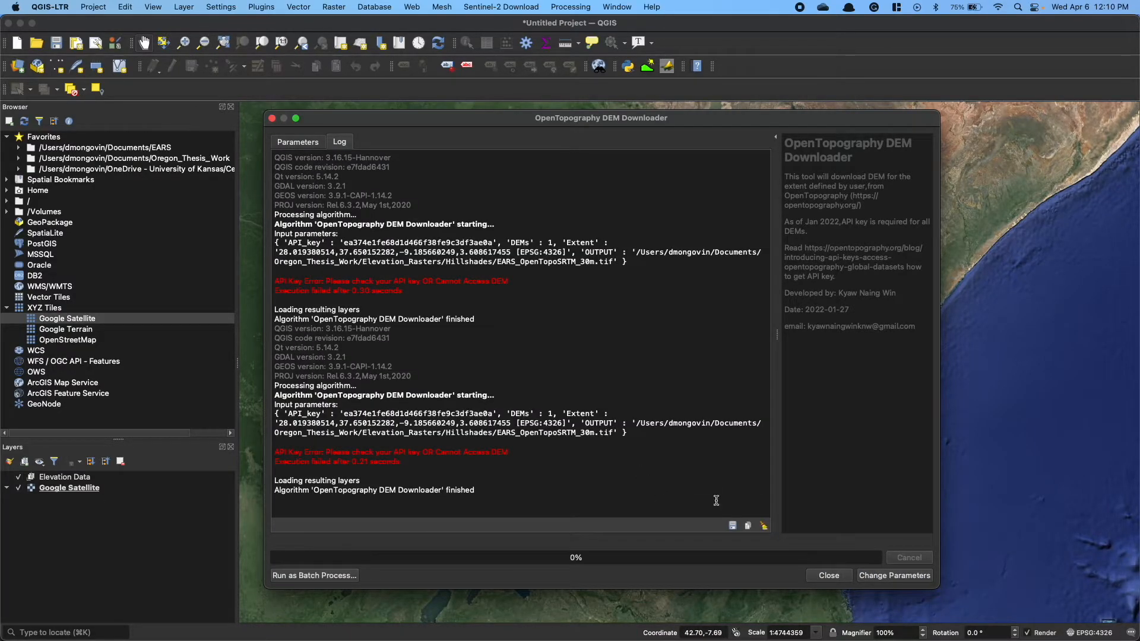
click(894, 577)
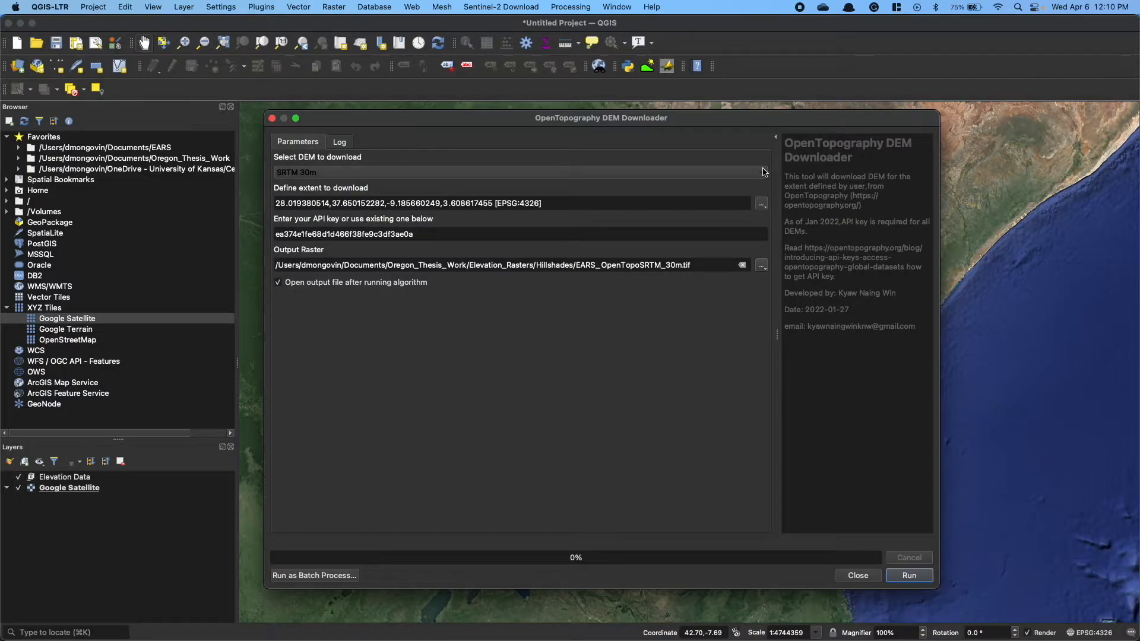
drag(591, 120, 0, 212)
scroll(356, 315, up, 2)
drag(534, 275, 612, 404)
drag(0, 297, 569, 143)
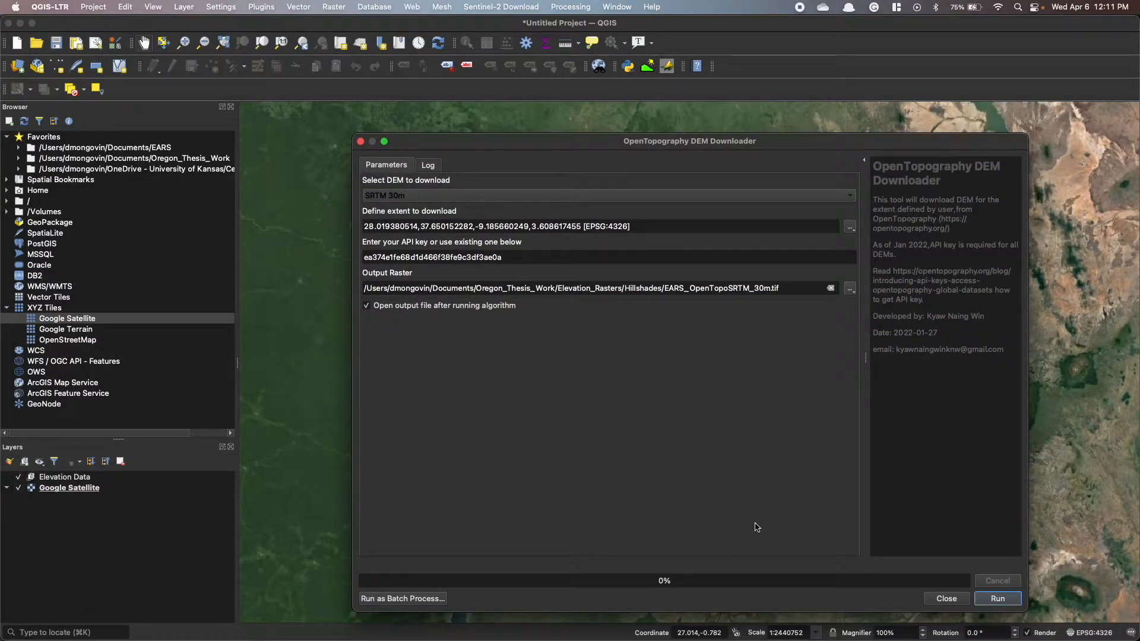
click(996, 598)
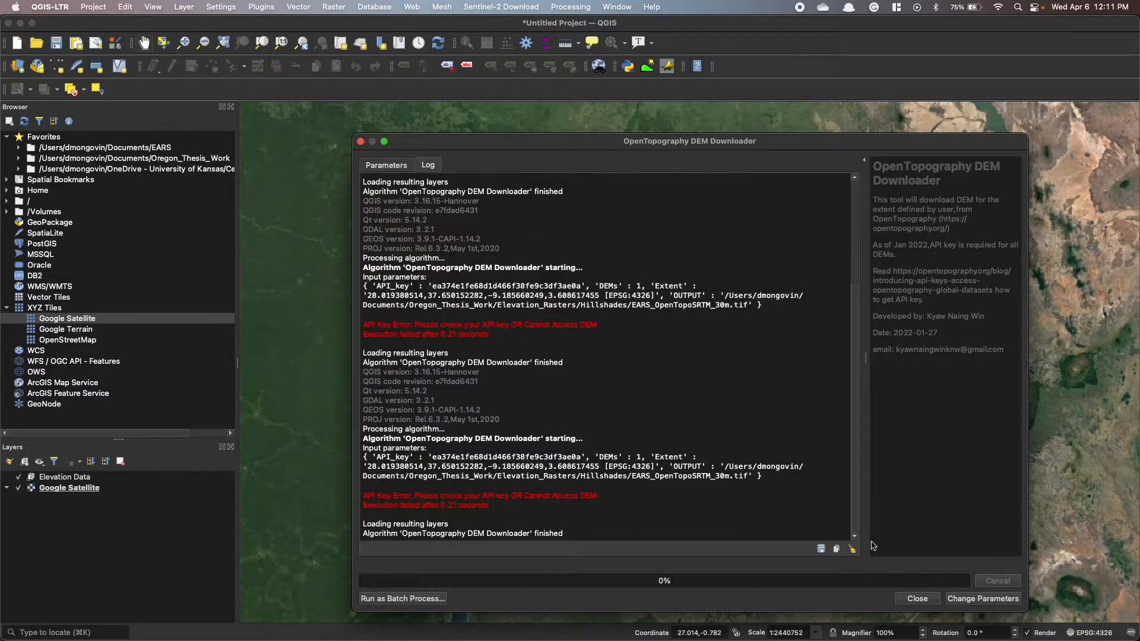
- Switch to Chrome and copy the API key from the authorizations page again
key(ctrl+Up)
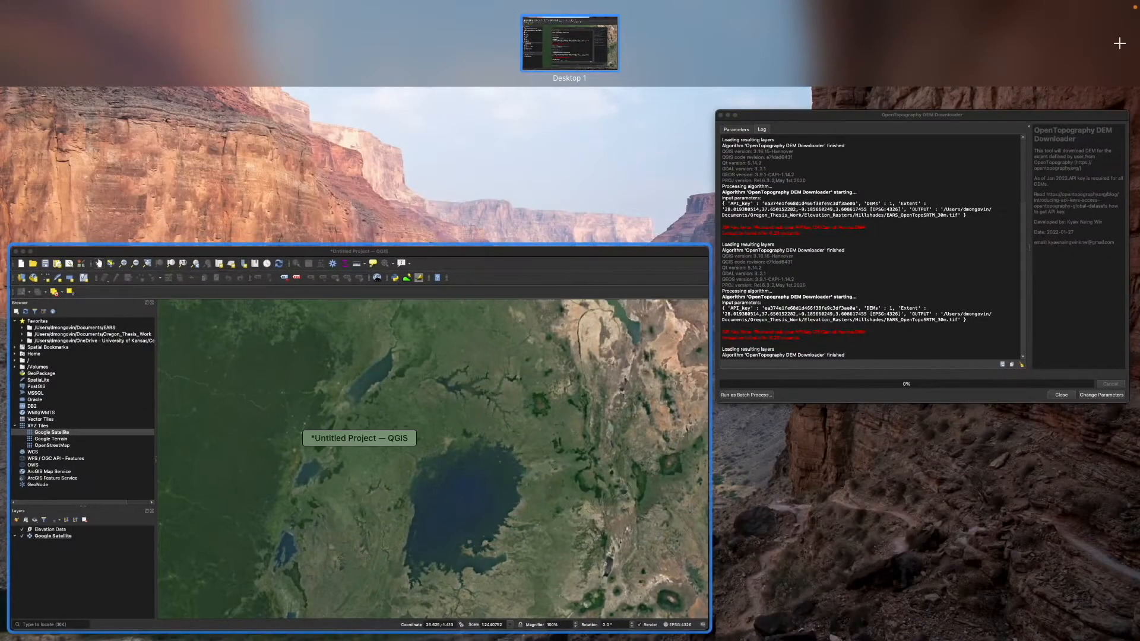
key(ctrl+Up)
key(ctrl+Up)
key(ctrl+Up)
key(ctrl+Up)
key(super+Tab)
click(316, 282)
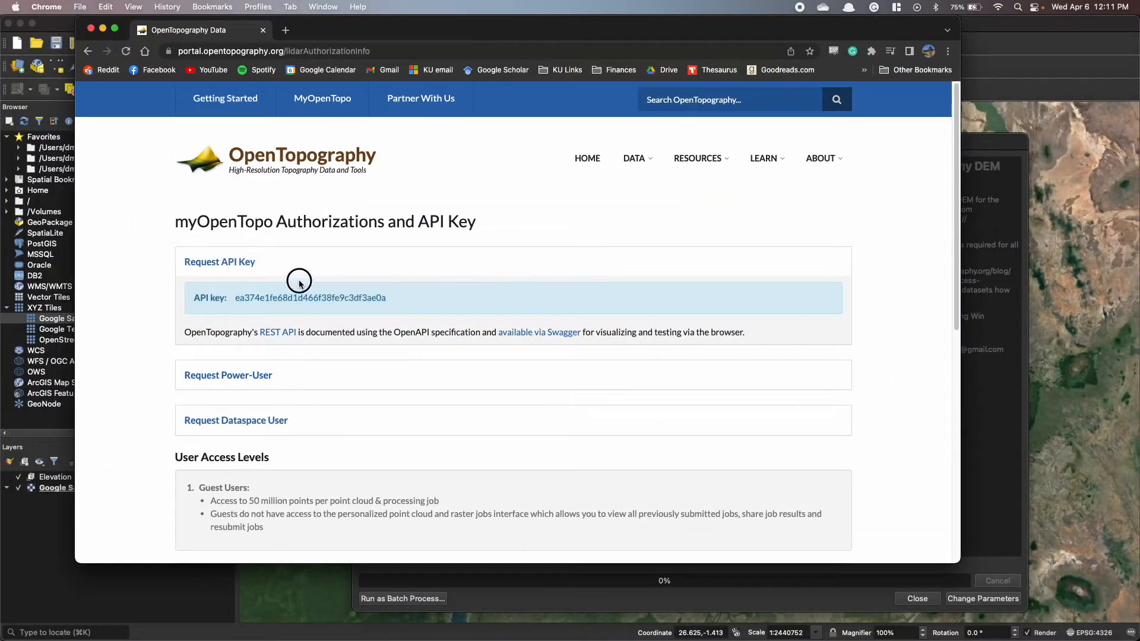
drag(398, 301, 221, 297)
key(super+c)
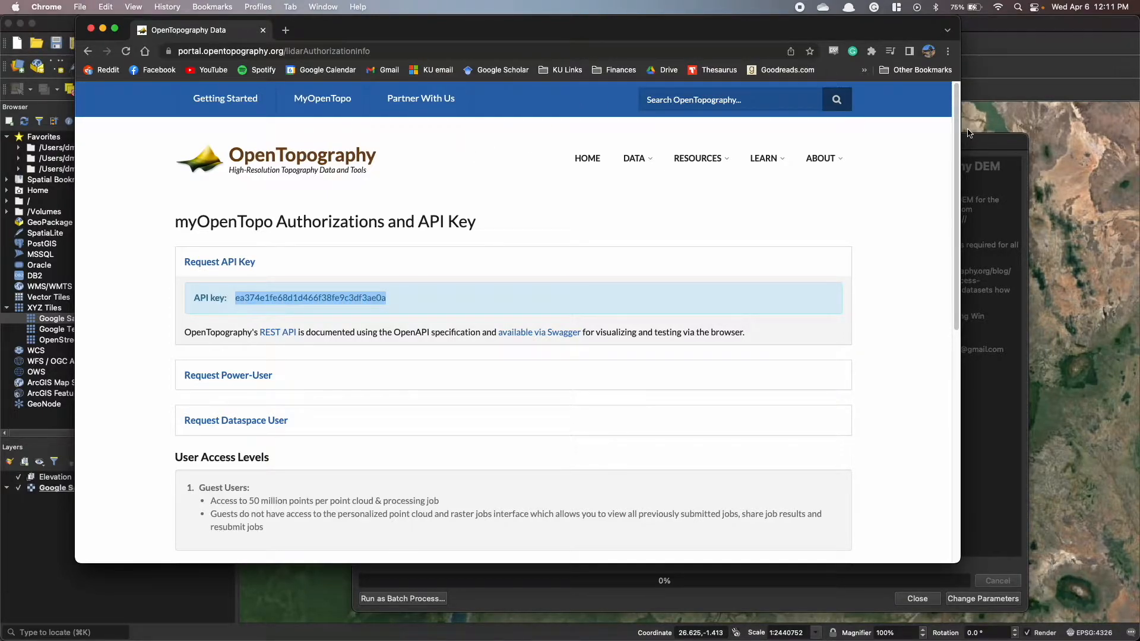
- Replace the API key in the QGIS downloader with the freshly copied one and try the download again
click(973, 140)
click(1016, 601)
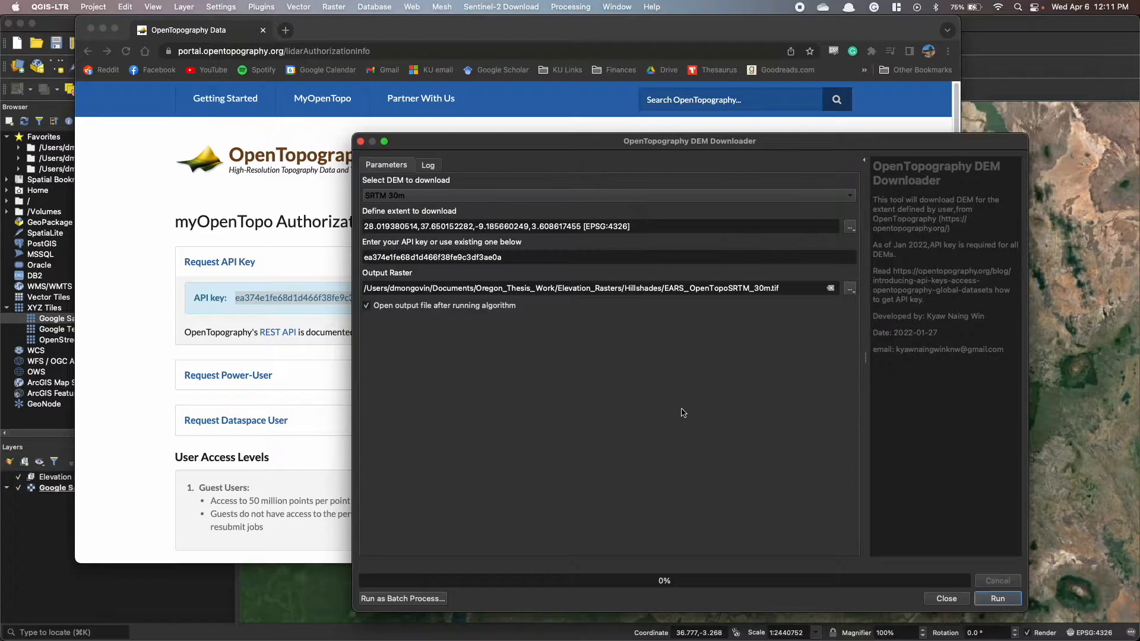
double_click(649, 262)
key(super+v)
click(765, 475)
click(996, 600)
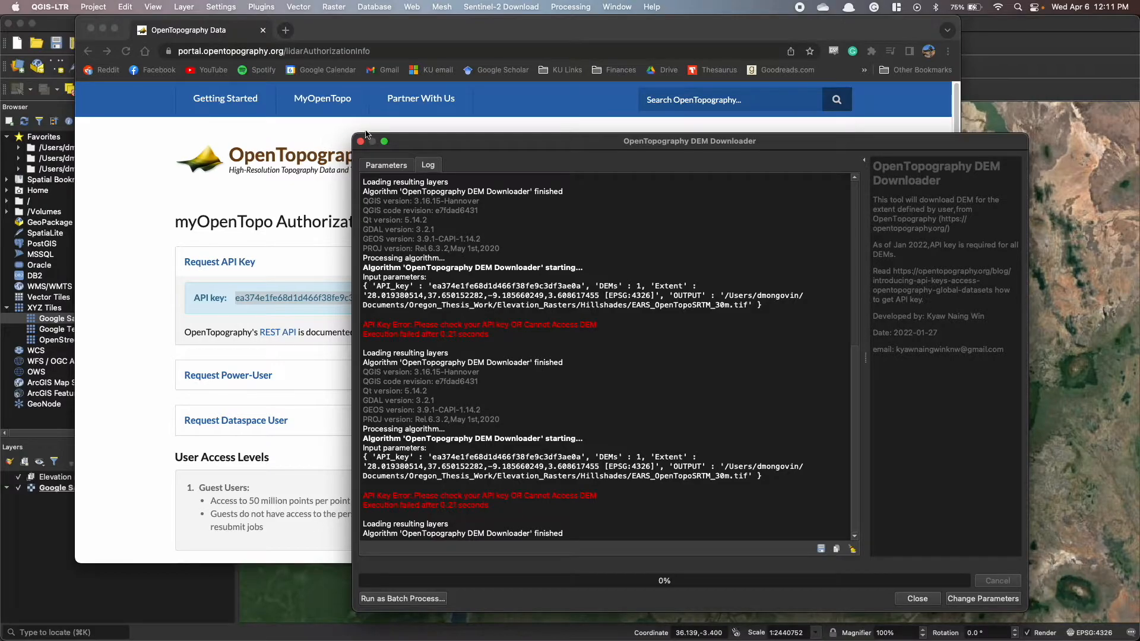
- Set the download extent to the map canvas framed on the northwestern lake, about 28.39 to 34.29 longitude and 0.03 to 3.45 latitude
click(330, 39)
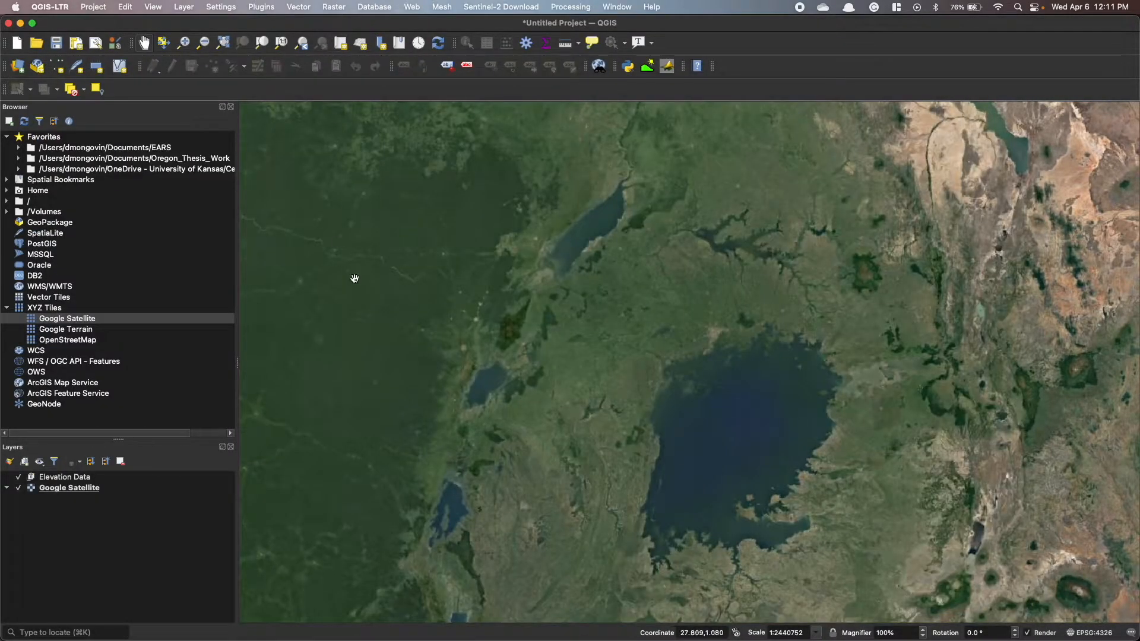
scroll(541, 310, up, 3)
drag(629, 240, 493, 592)
scroll(545, 455, down, 1)
drag(656, 321, 626, 430)
scroll(626, 430, down, 1)
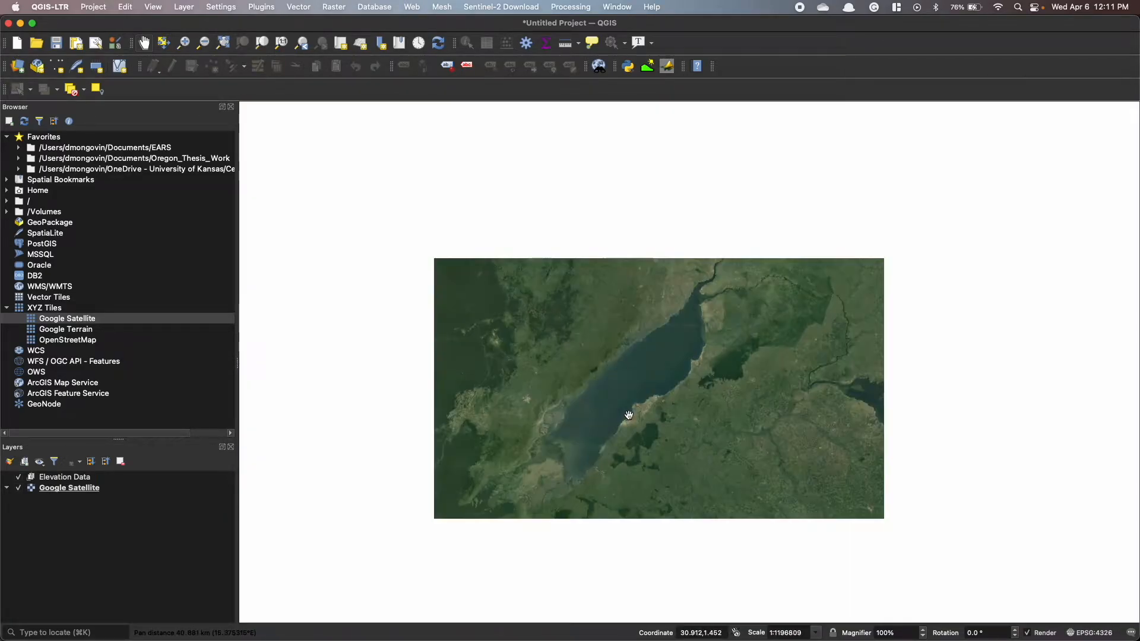
key(ctrl+Up)
click(545, 382)
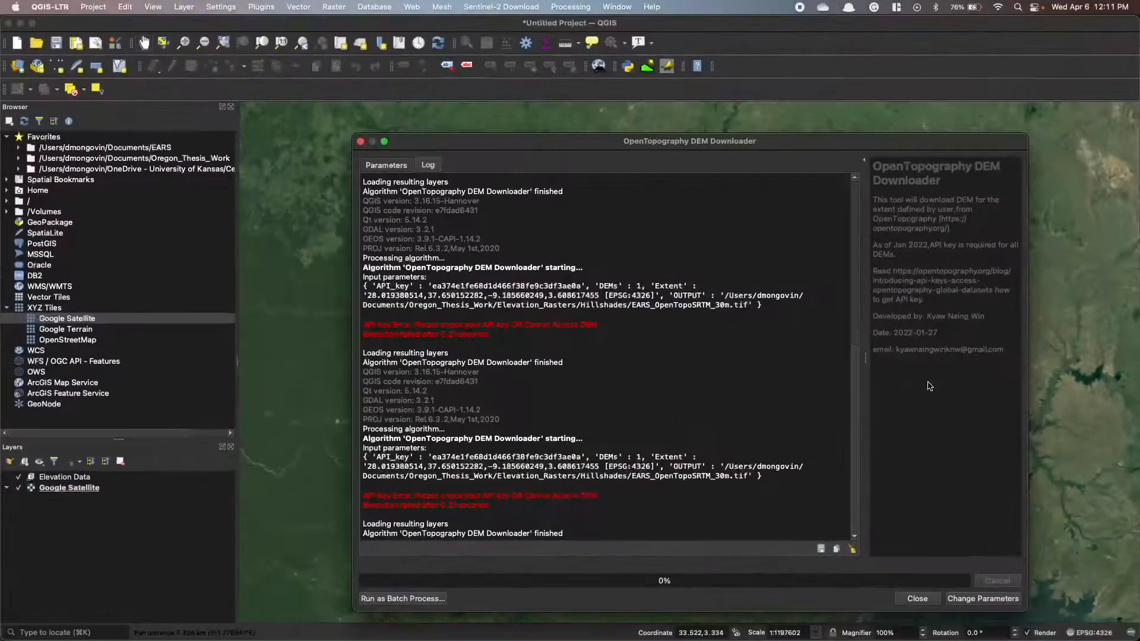
click(997, 598)
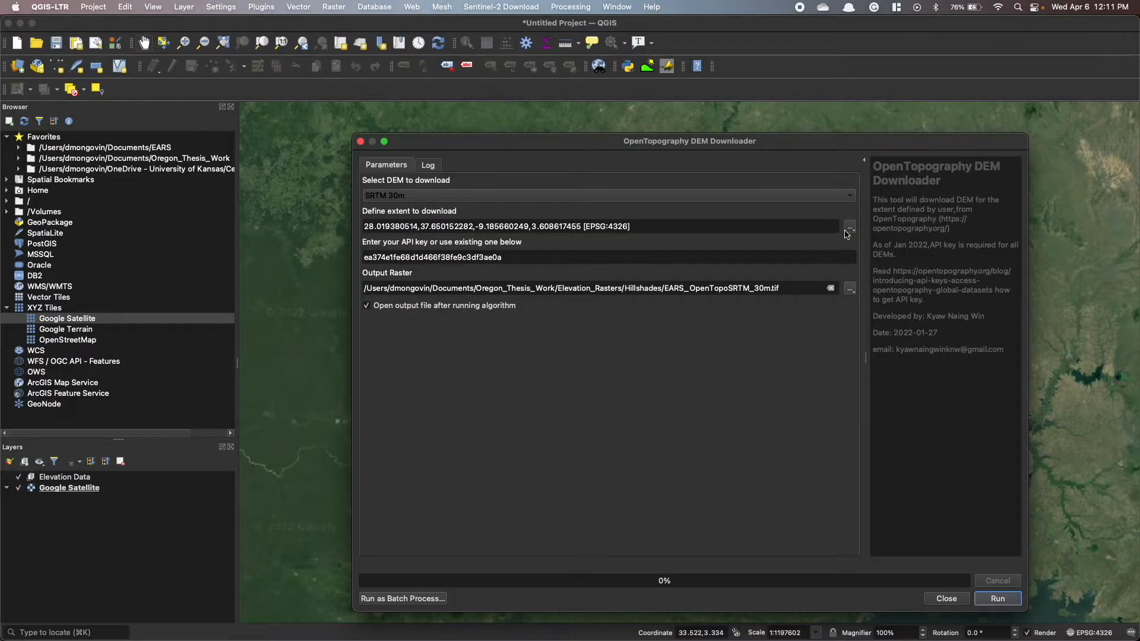
click(849, 228)
click(879, 259)
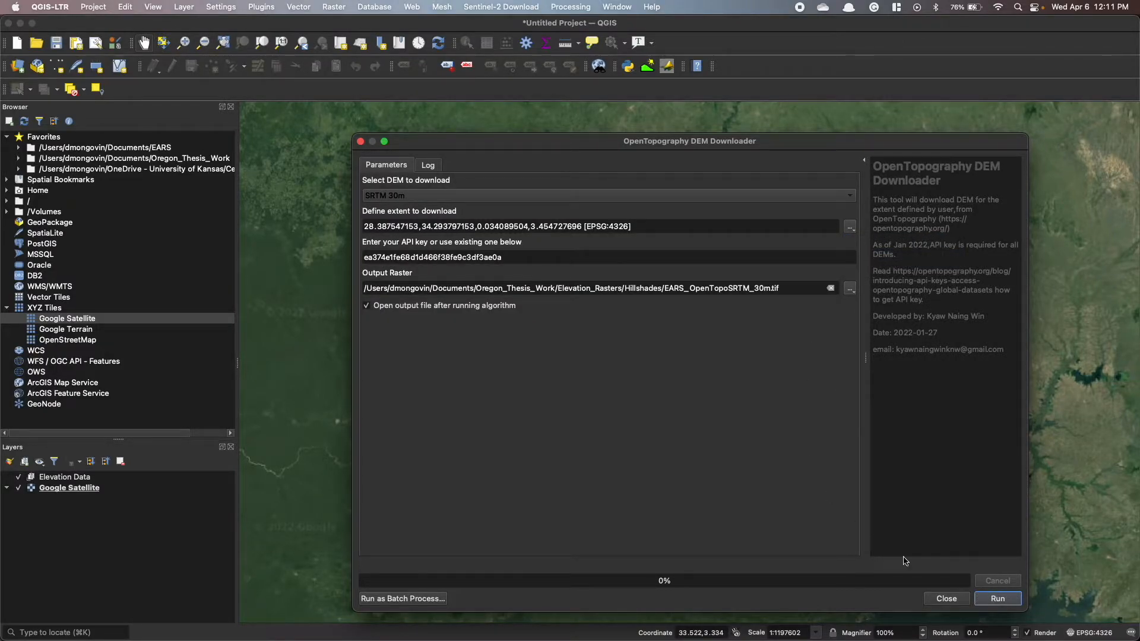
- Run the SRTM 30m download for the smaller extent and close the DEM downloader
click(997, 599)
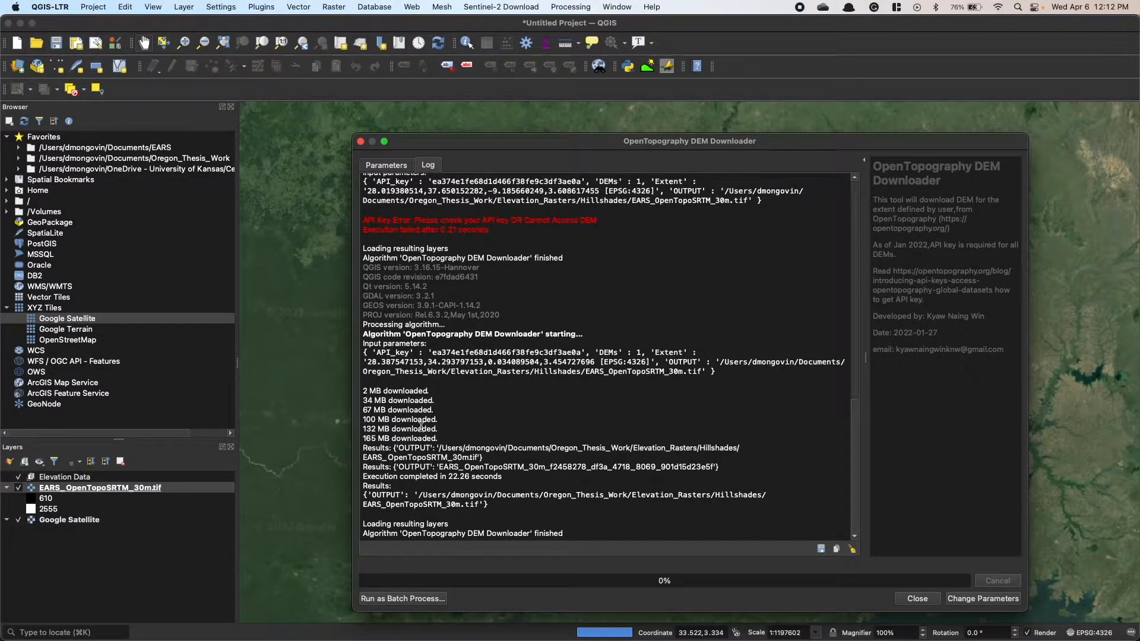
click(917, 599)
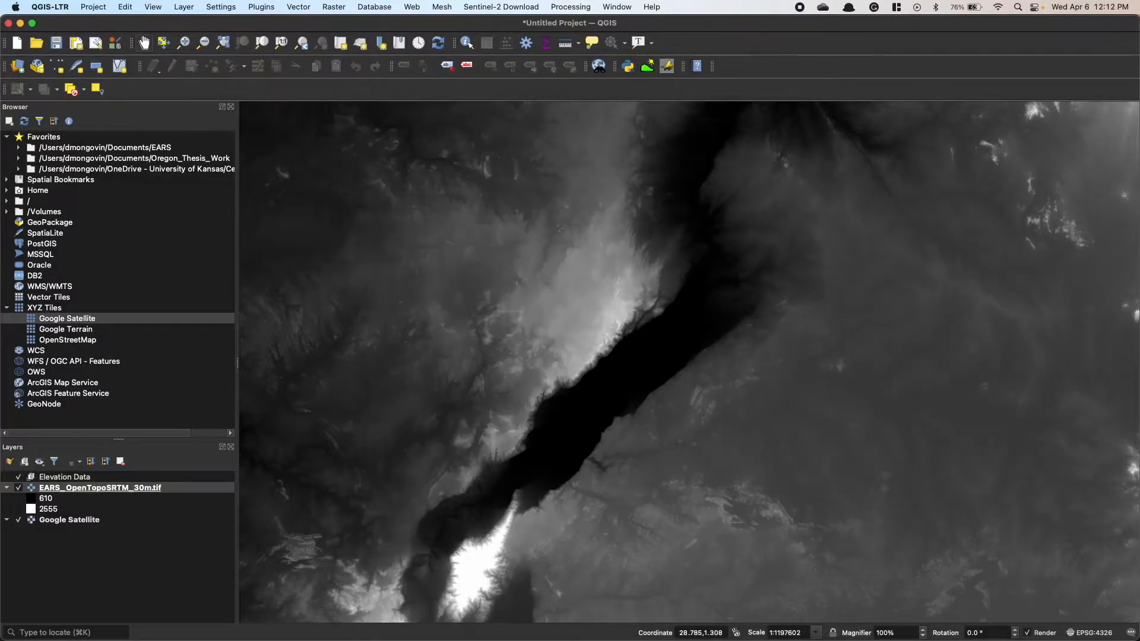
scroll(457, 433, down, 1)
drag(496, 474, 532, 437)
scroll(552, 416, up, 1)
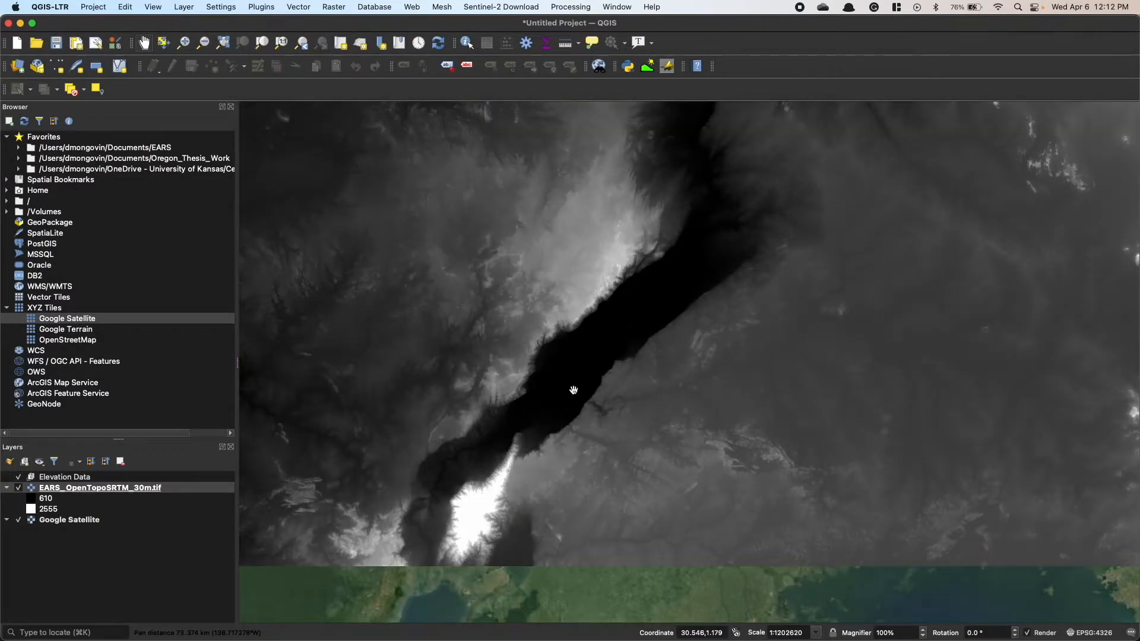
- Move the EARS_OpenTopoSRTM_30m raster layer into the Elevation Data group
drag(170, 490, 171, 479)
drag(89, 478, 99, 478)
drag(97, 486, 107, 477)
drag(716, 361, 689, 402)
scroll(687, 402, down, 1)
drag(645, 434, 659, 402)
scroll(658, 402, up, 1)
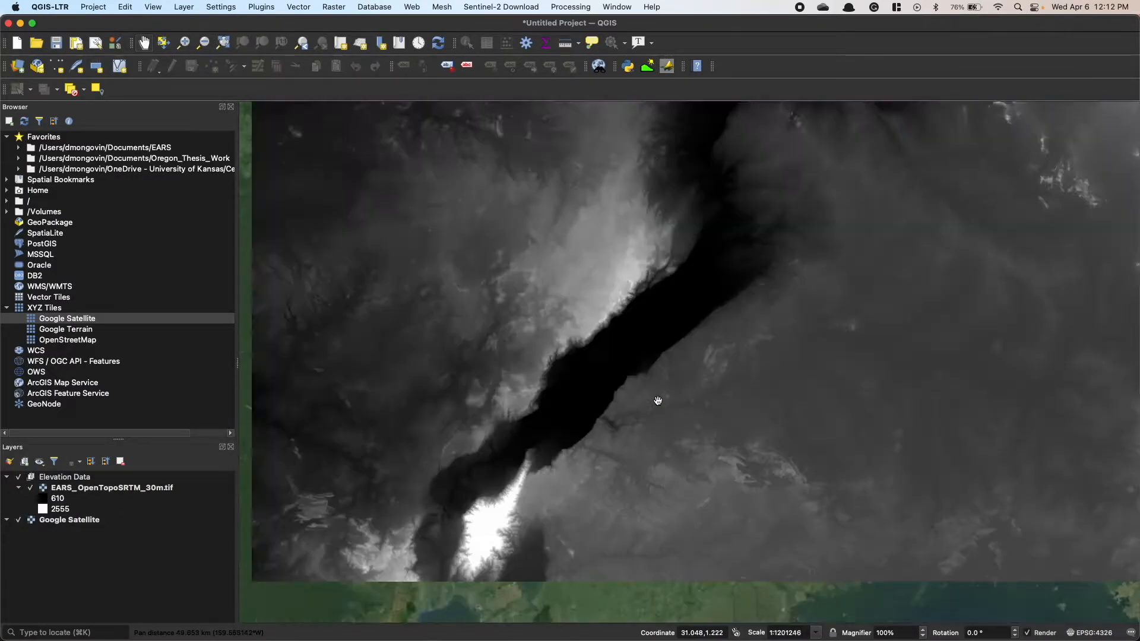
click(21, 488)
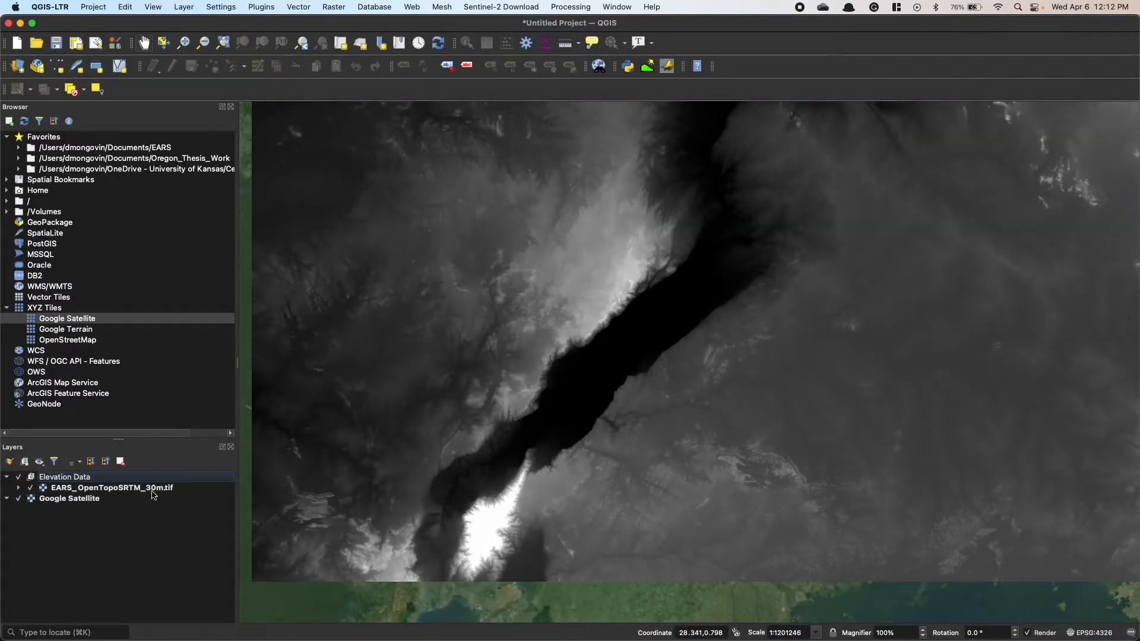
click(18, 488)
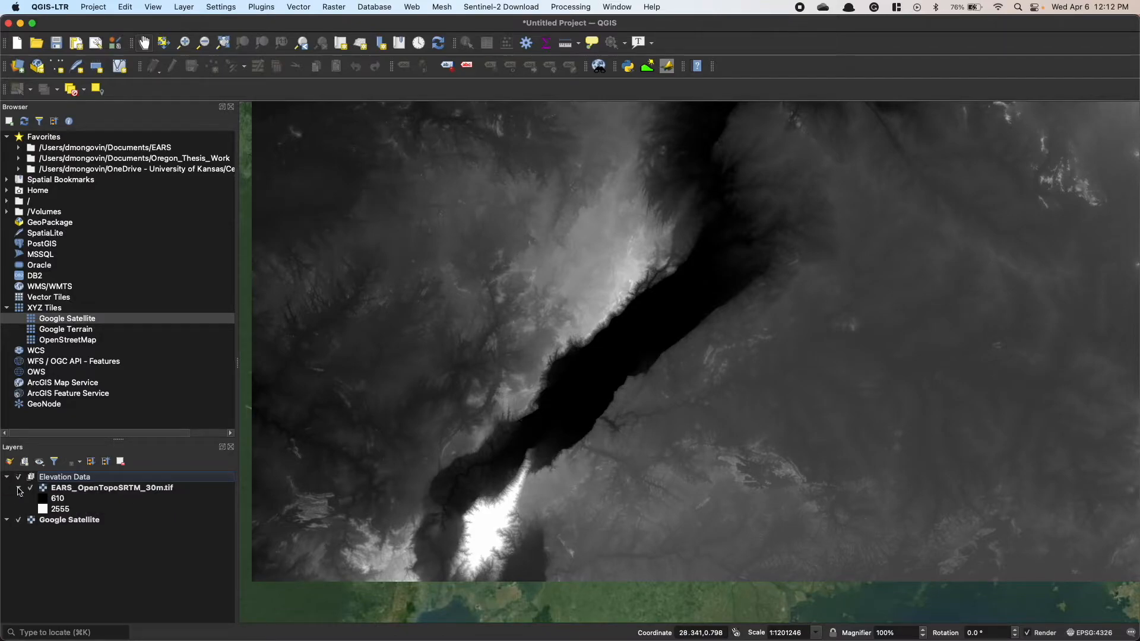
- Change the EARS_OpenTopoSRTM_30m layer's render type to Hillshade and apply it
click(179, 491)
double_click(178, 491)
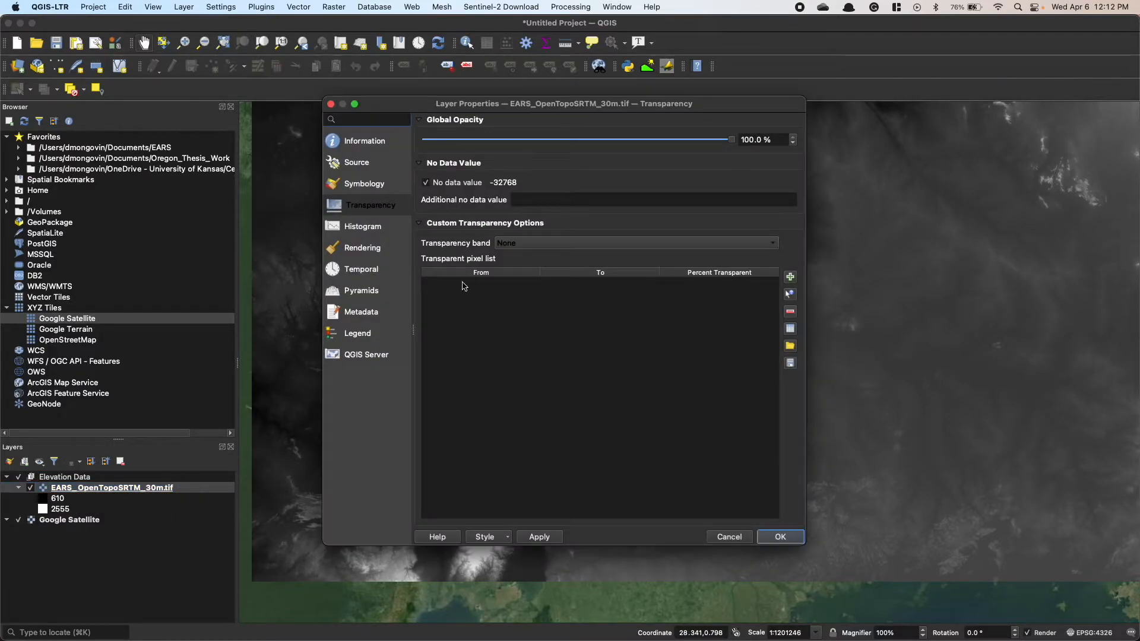
click(380, 187)
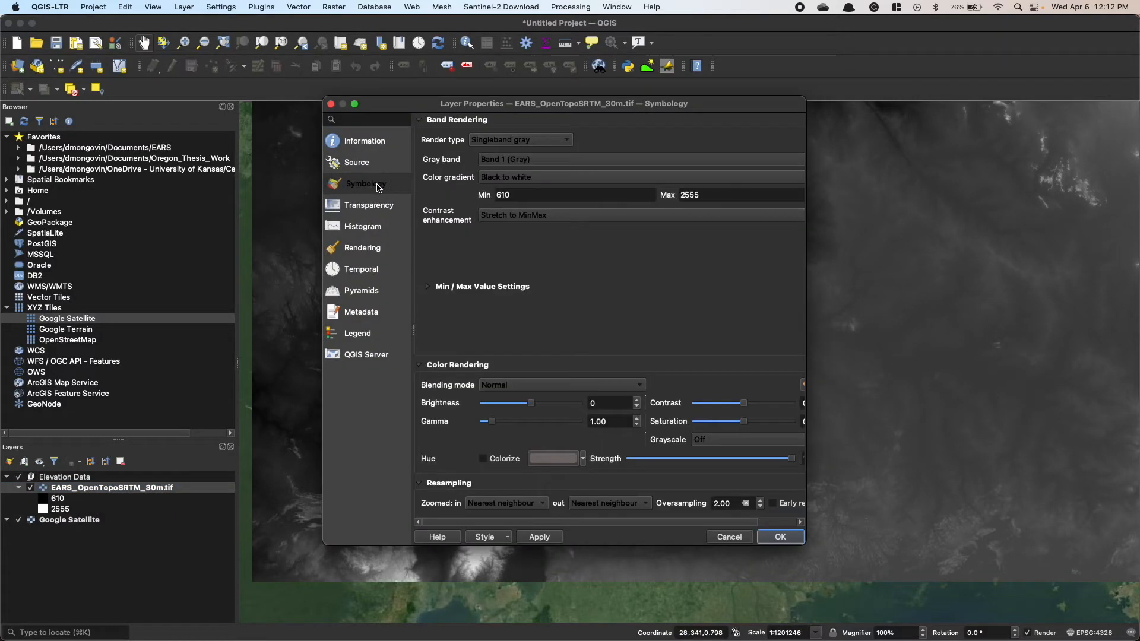
click(498, 143)
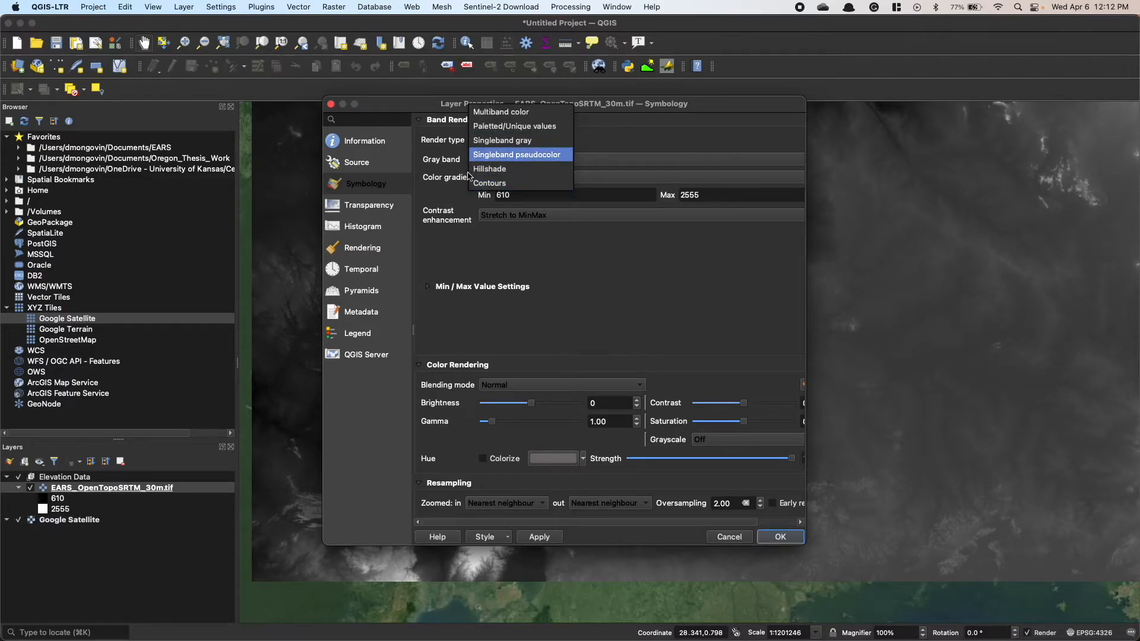
click(368, 195)
click(516, 140)
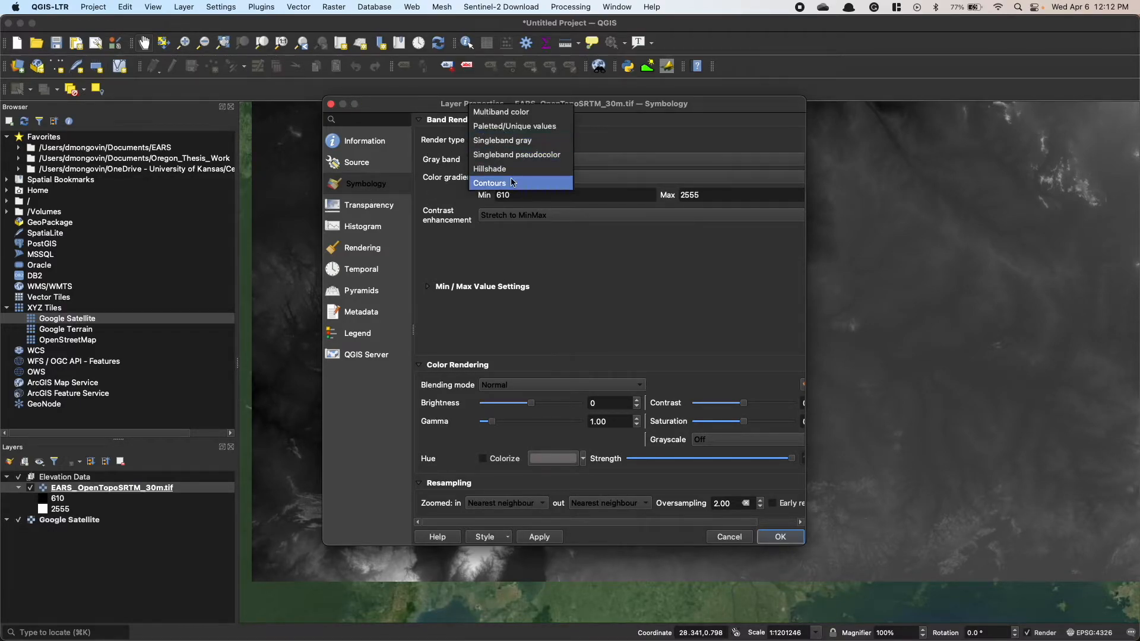
click(523, 181)
click(539, 537)
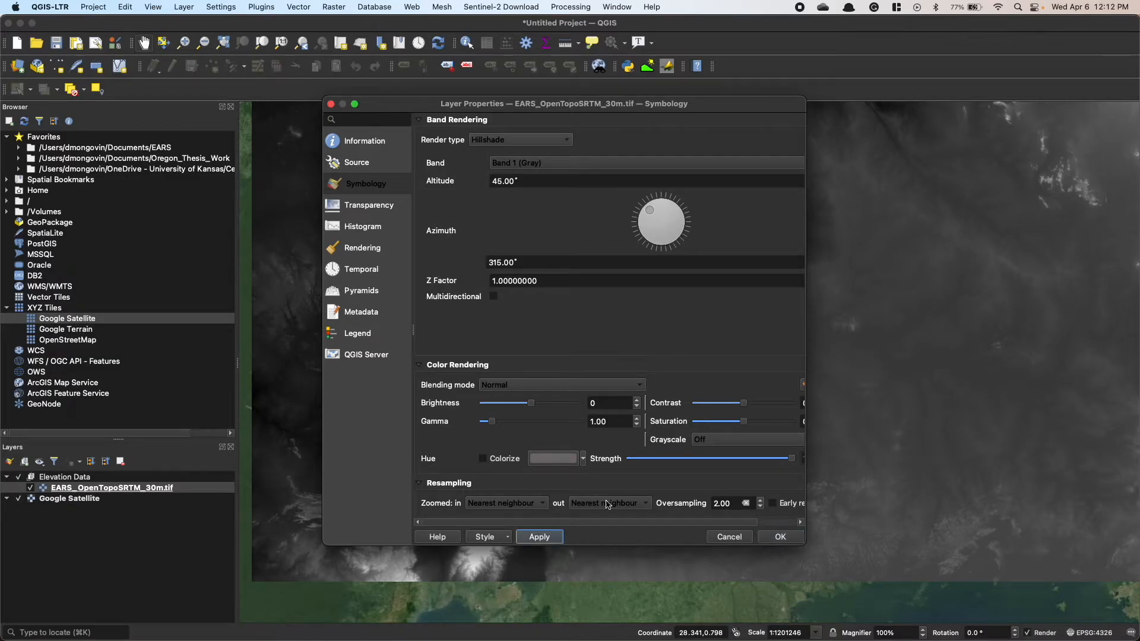
- Close the layer properties and inspect the hillshade rendering along the lake's shoreline at closer range
click(793, 542)
drag(677, 307, 633, 334)
scroll(577, 367, up, 2)
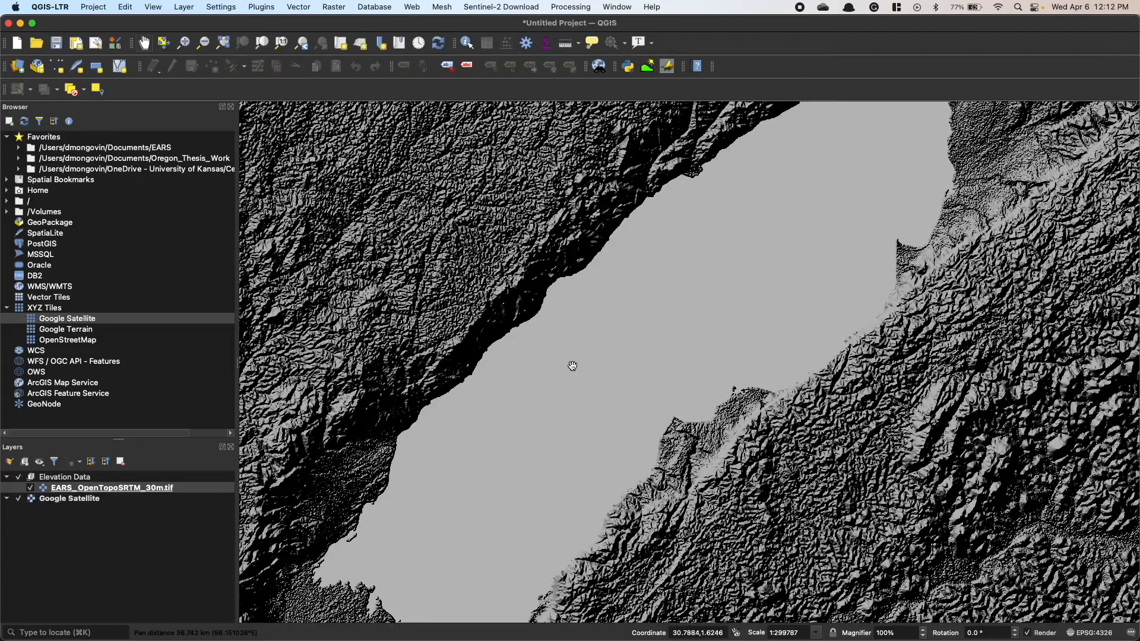
scroll(671, 377, up, 3)
scroll(671, 377, down, 2)
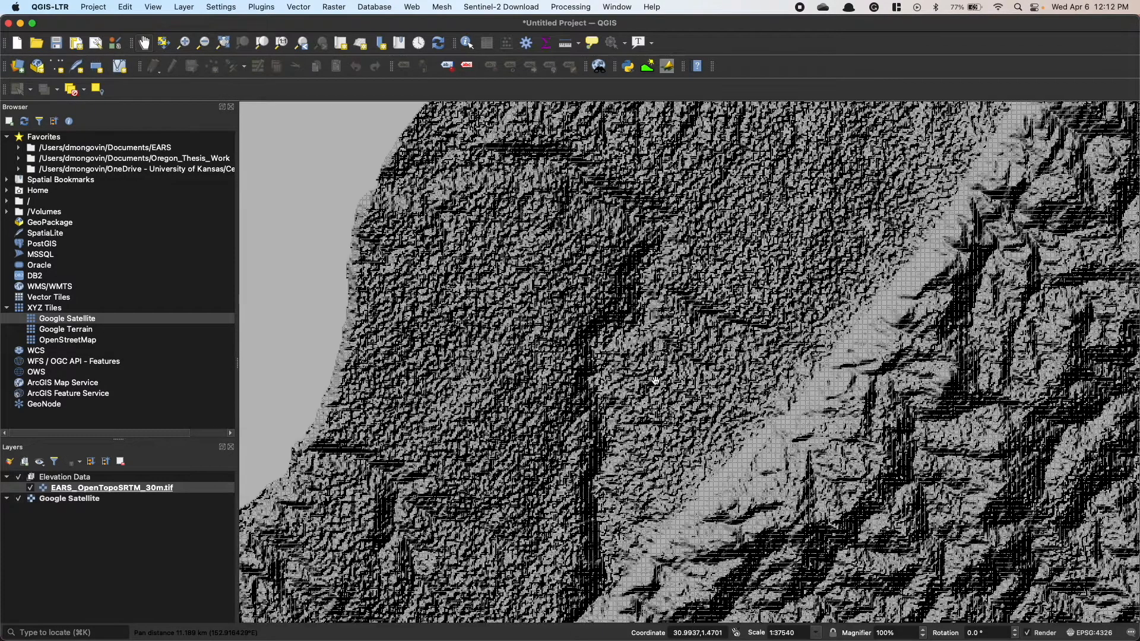
- Change the EARS_OpenTopoSRTM_30m layer's render type back to Singleband gray and frame the lake on the map
click(204, 488)
double_click(205, 489)
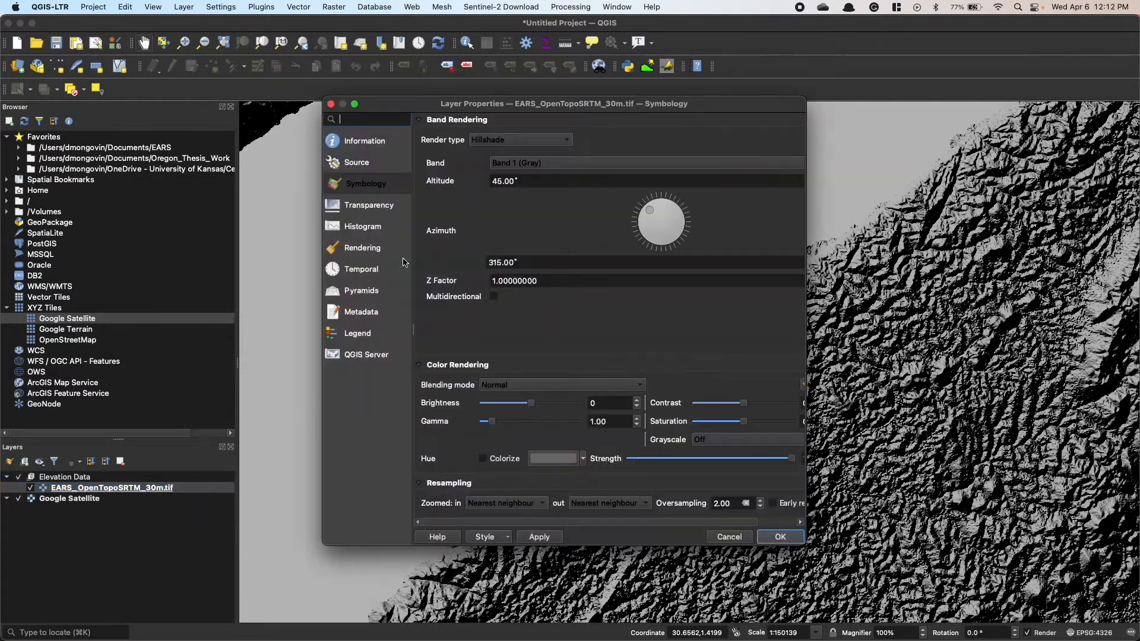
click(508, 141)
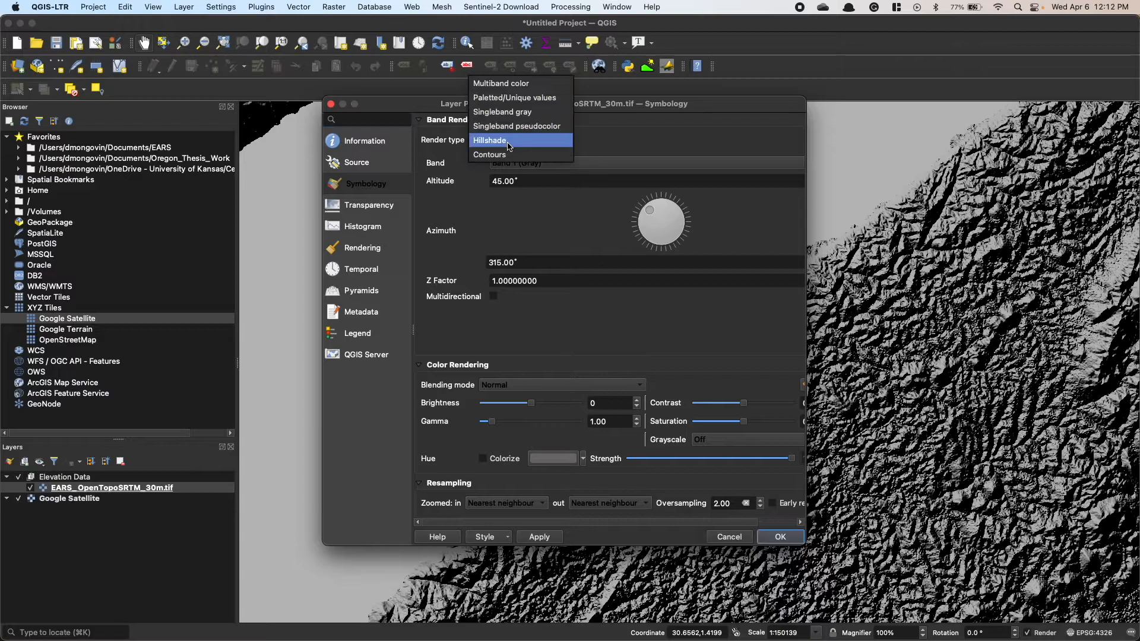
click(513, 112)
click(780, 537)
scroll(685, 499, down, 2)
drag(681, 501, 627, 438)
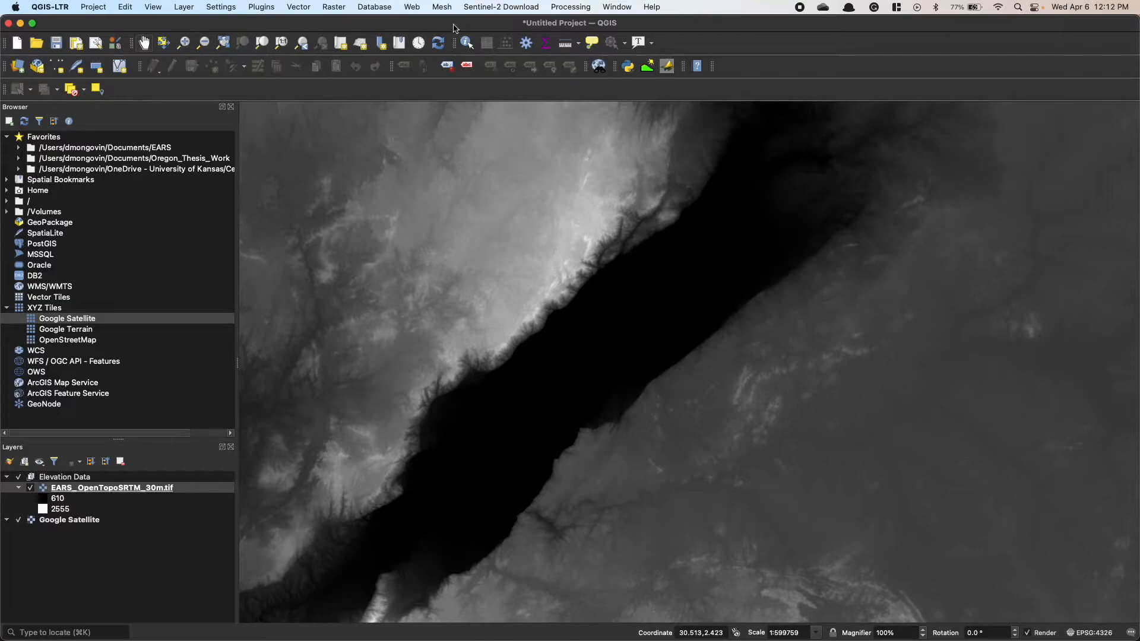
- Find the Hillshade algorithm in the Processing Toolbox and open it with EARS_OpenTopoSRTM_30m as the elevation layer
click(563, 8)
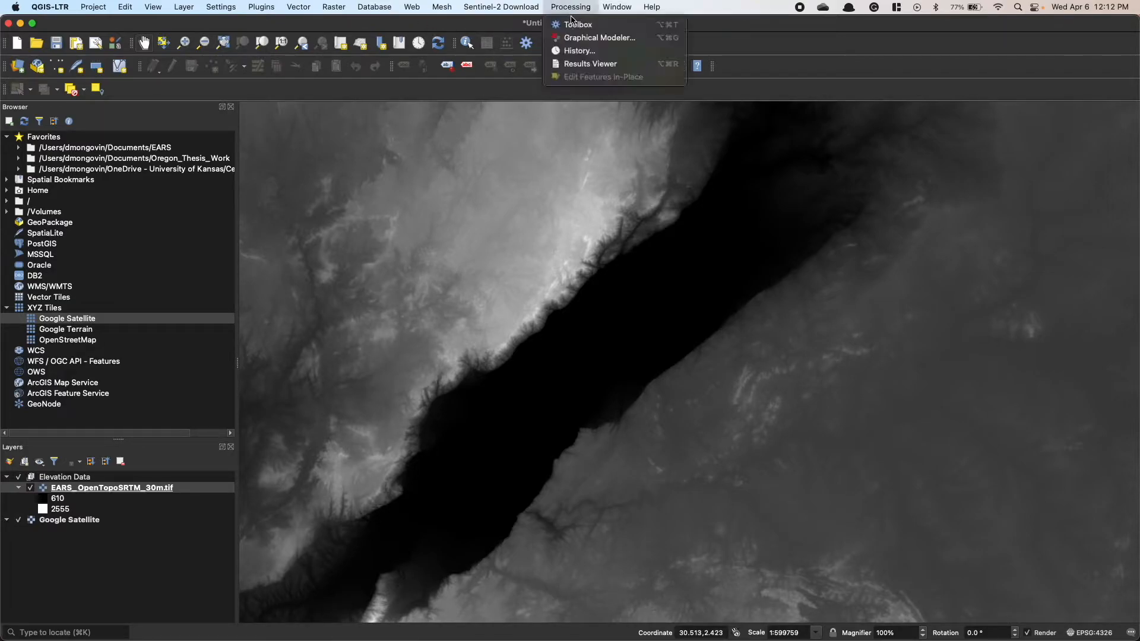
click(575, 24)
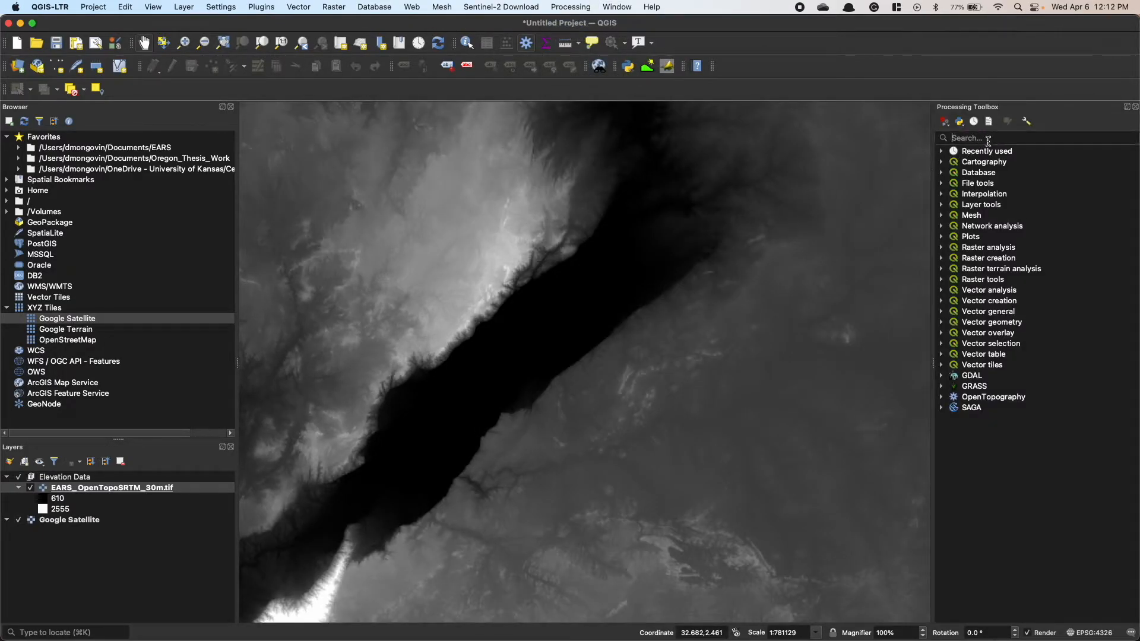
click(988, 139)
text(hillshade)
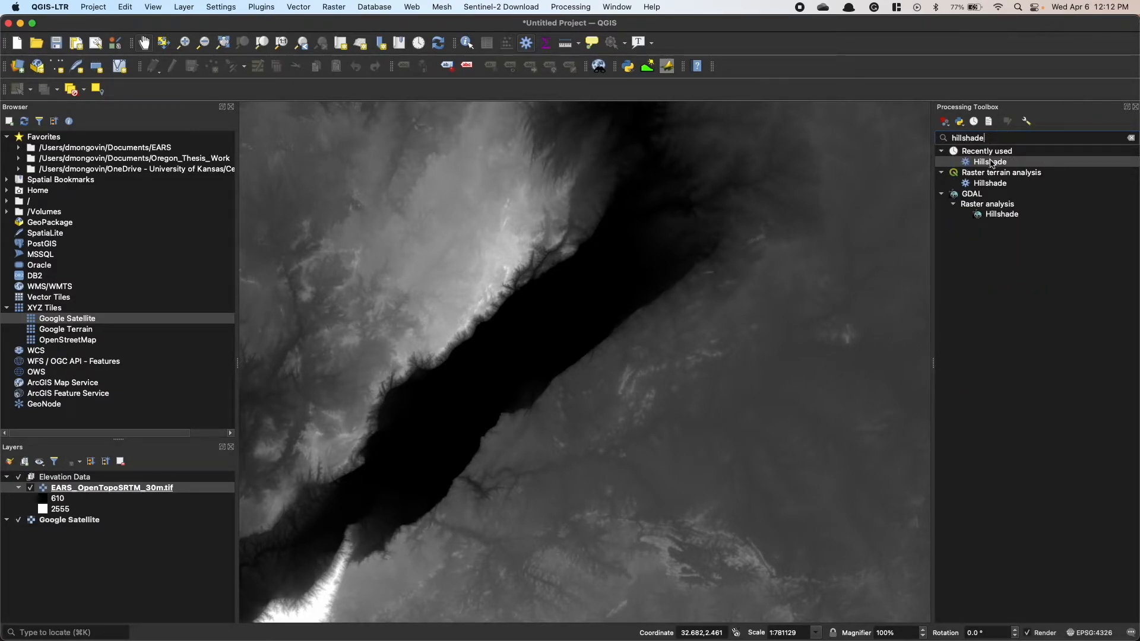
double_click(990, 162)
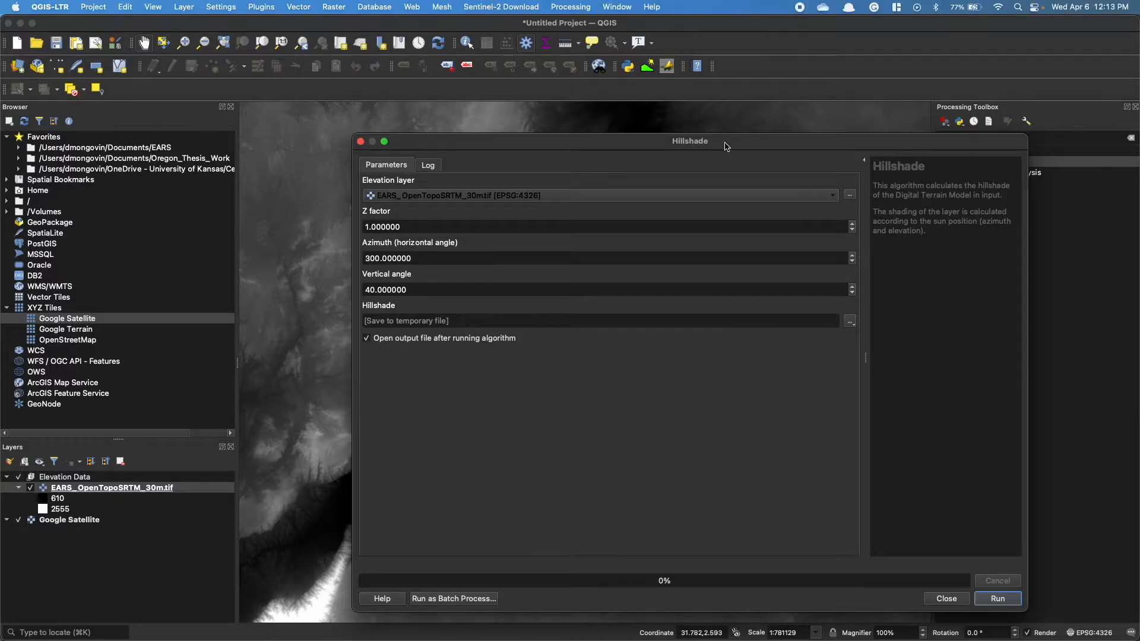
drag(724, 145, 672, 119)
click(484, 170)
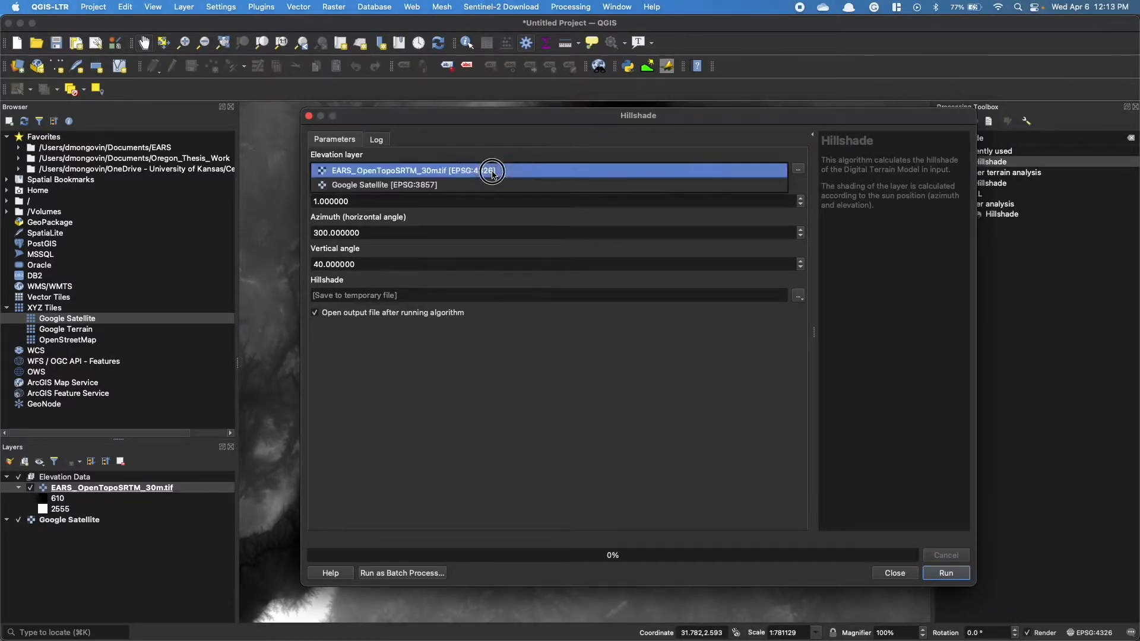
click(425, 172)
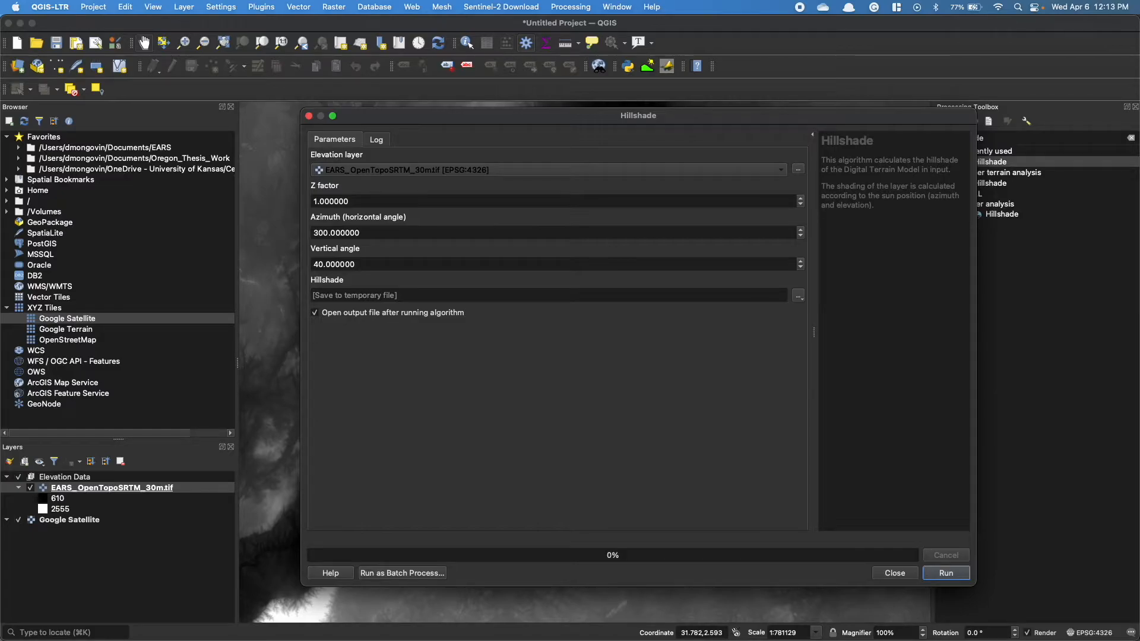
key(ctrl+Up)
key(ctrl+Up)
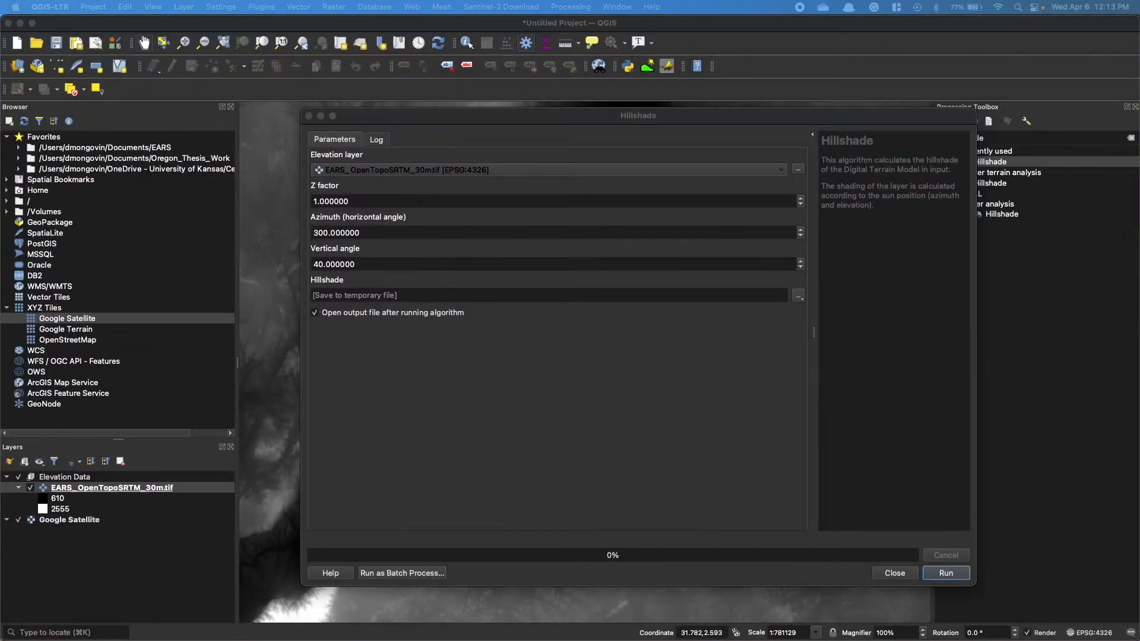
click(372, 202)
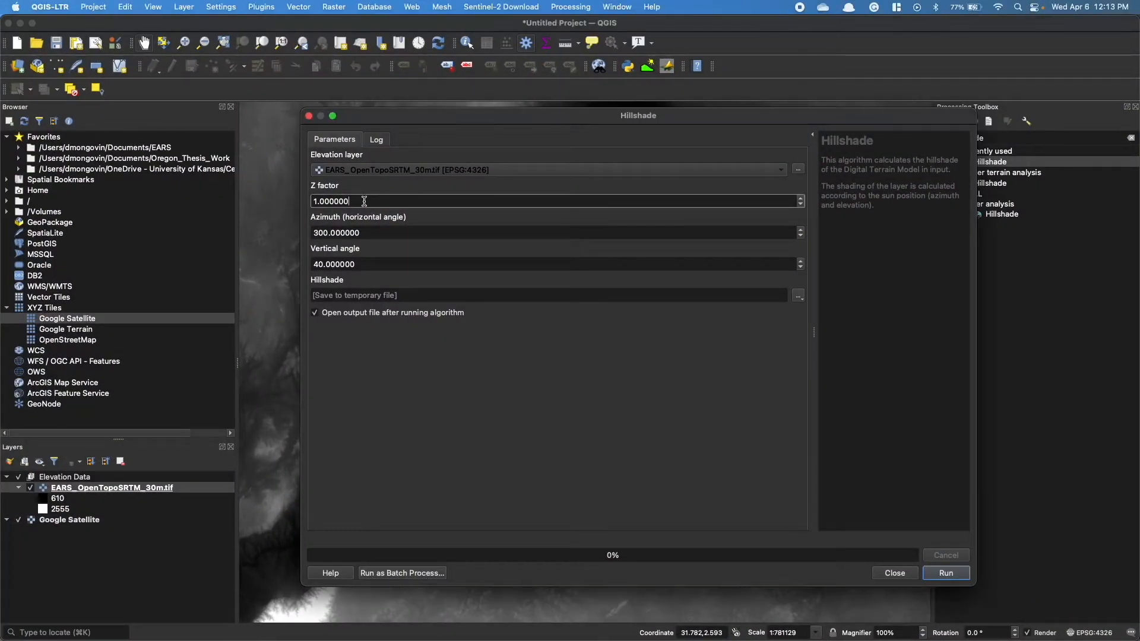
drag(358, 202, 320, 201)
click(373, 203)
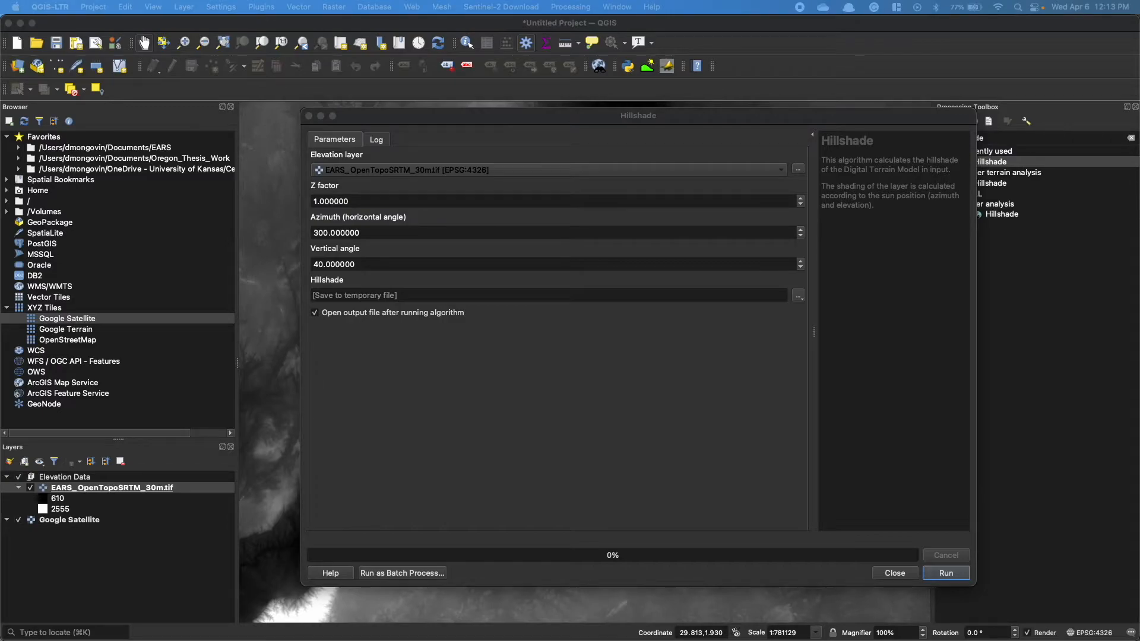
- Switch to Chrome and examine the latitude table in the ArcGIS Blog article "Setting the Z Factor parameter correctly"
drag(290, 75, 309, 59)
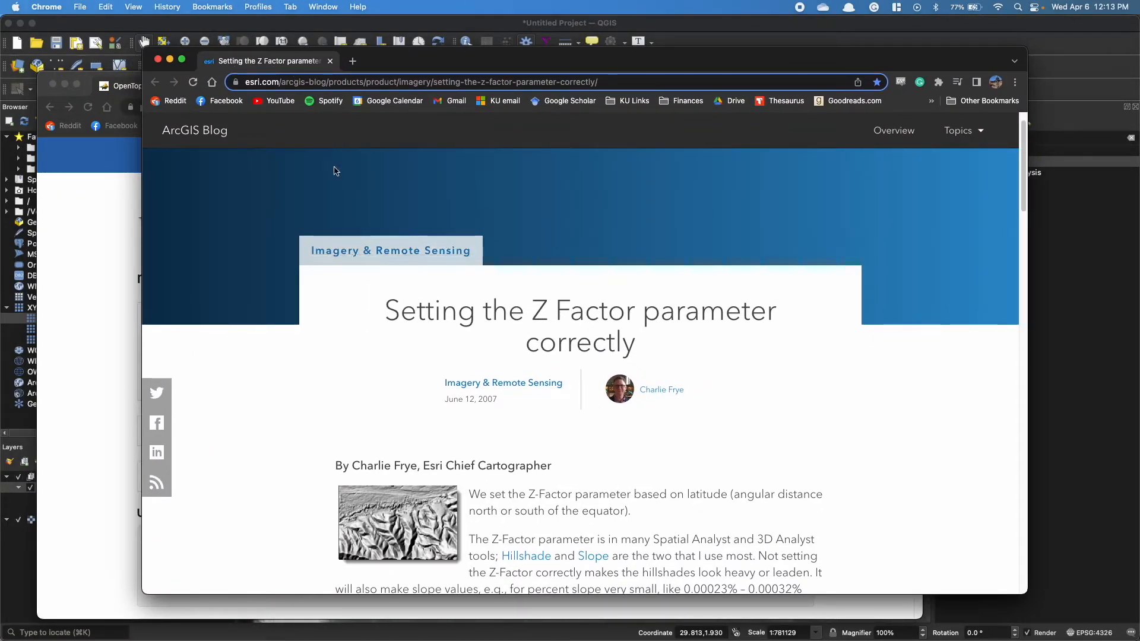
scroll(301, 221, up, 1)
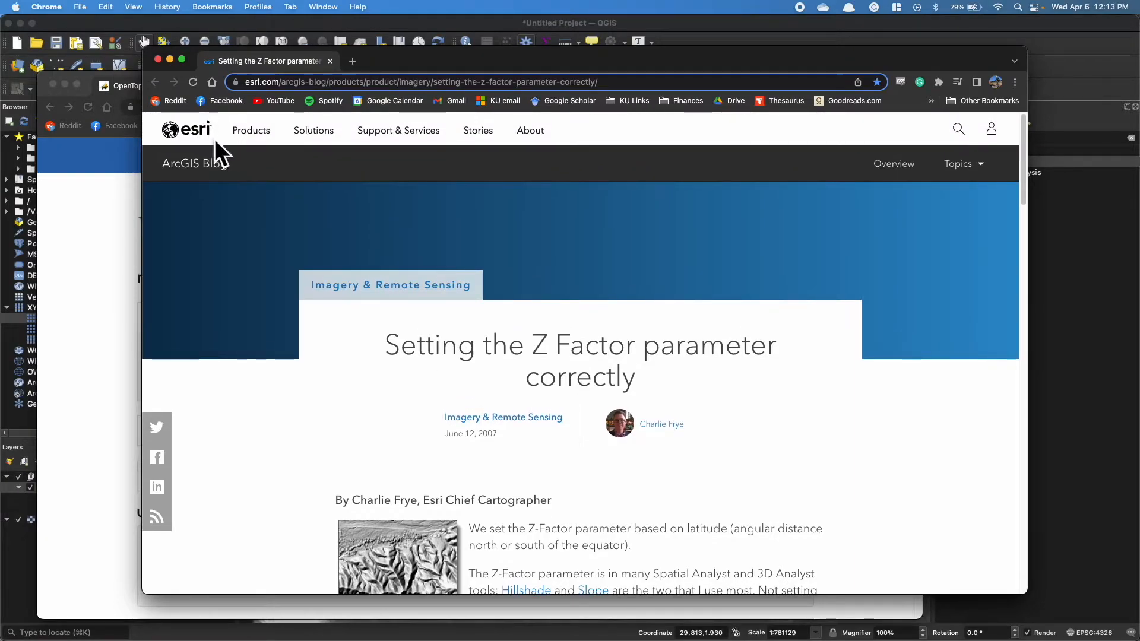
drag(401, 345, 681, 376)
click(682, 376)
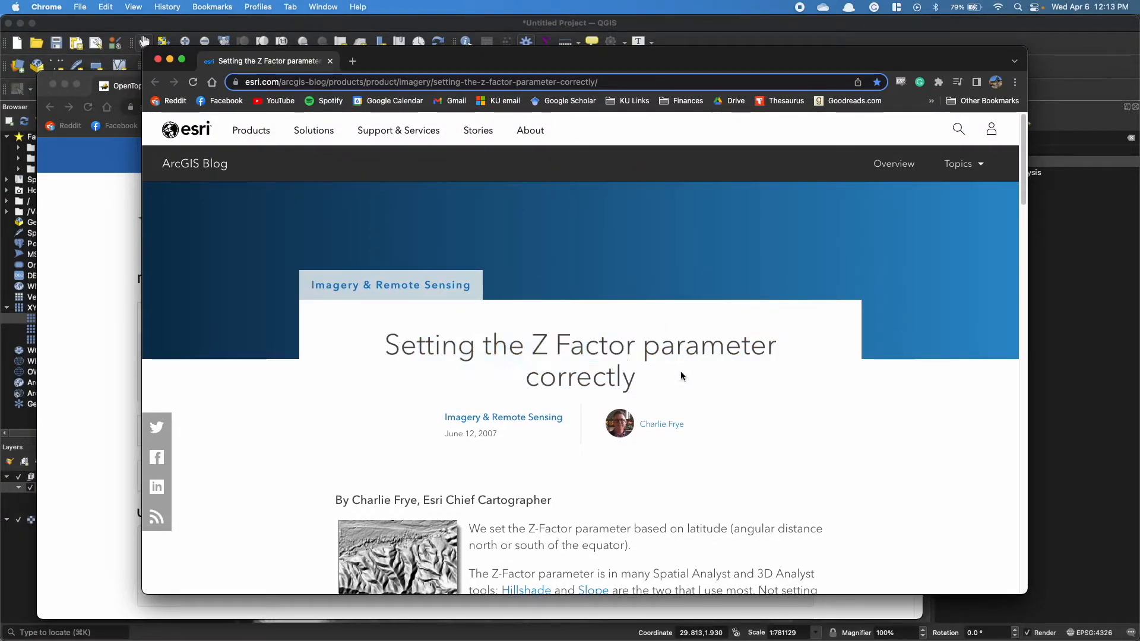
scroll(676, 383, down, 15)
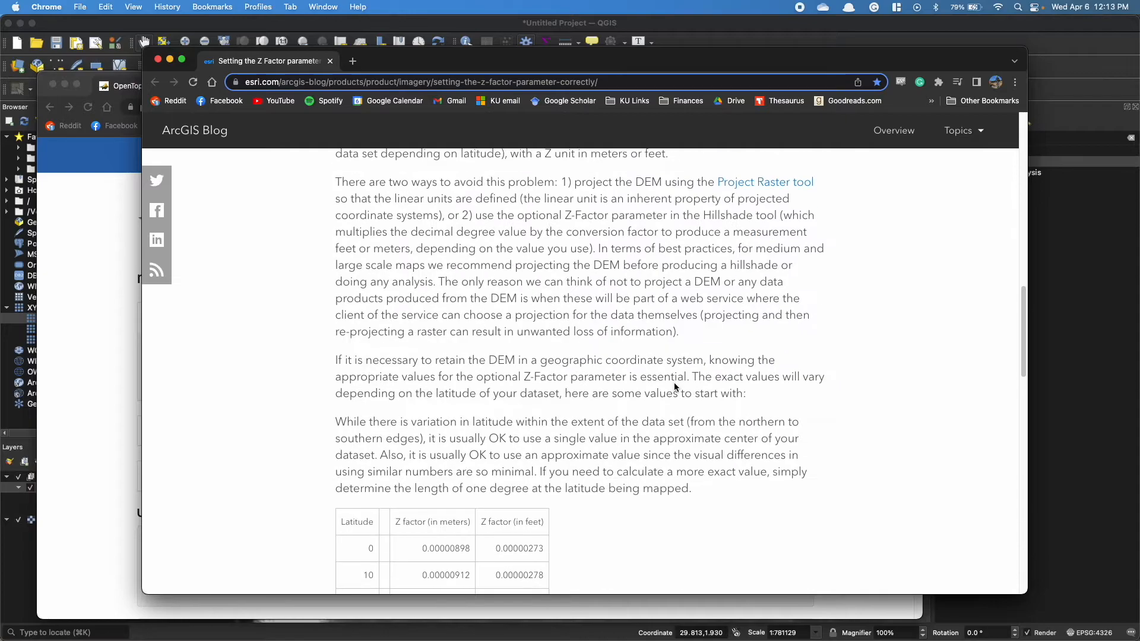
scroll(675, 387, down, 5)
drag(364, 212, 568, 465)
click(611, 449)
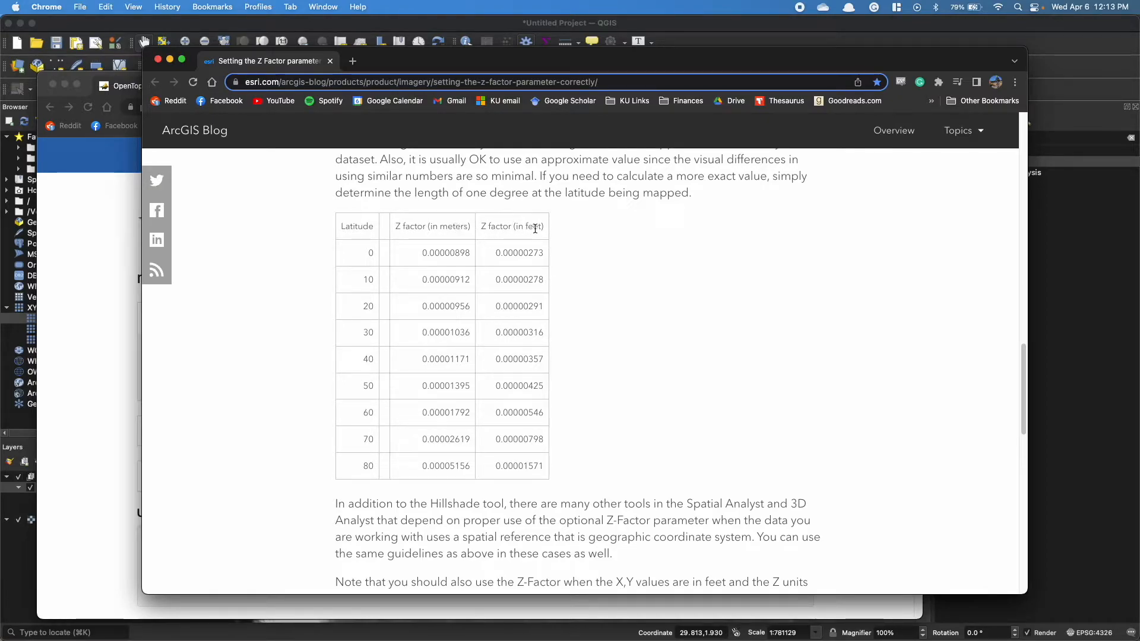
- Copy the Z factor in meters for latitude 0, 0.00000898, from the article's table
drag(422, 253, 474, 253)
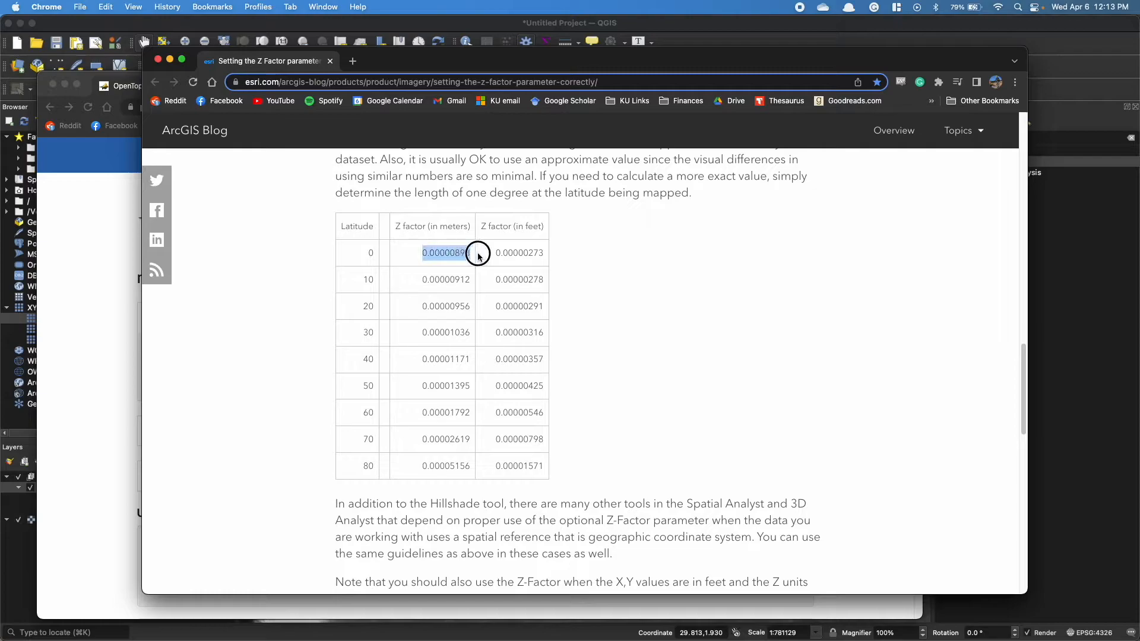
drag(418, 279, 478, 281)
drag(416, 305, 472, 312)
click(584, 331)
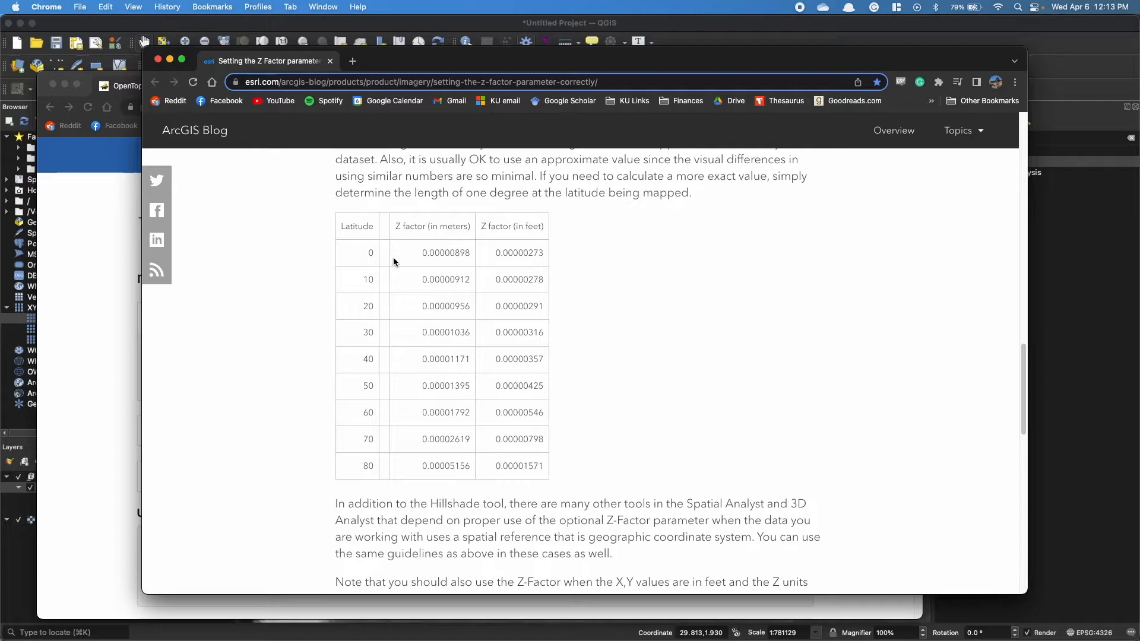
drag(398, 259, 475, 259)
key(super+c)
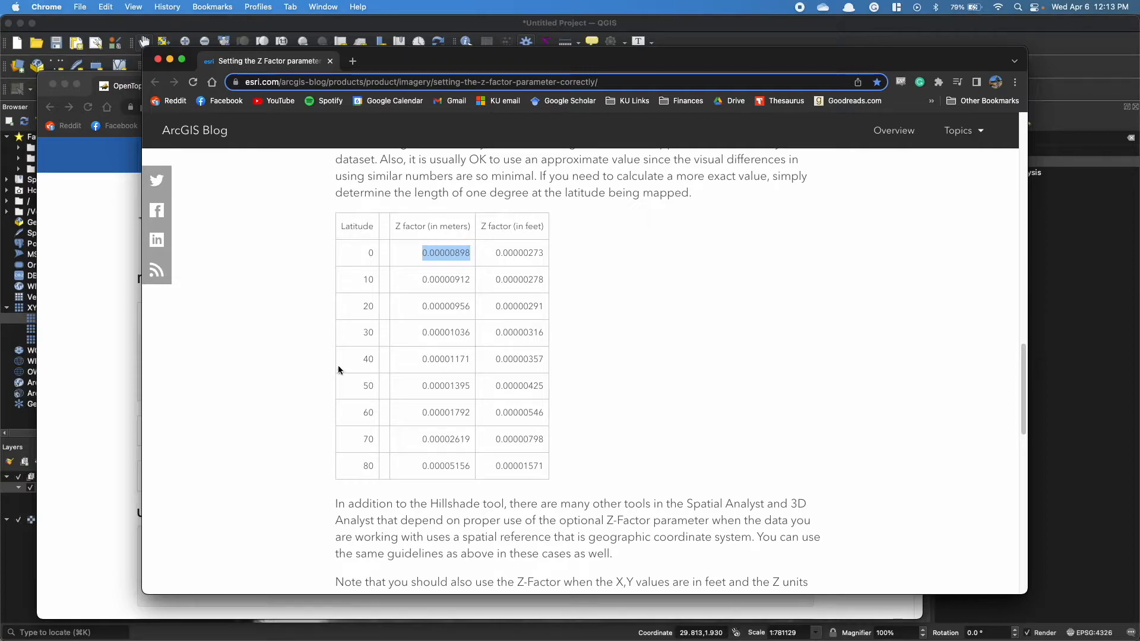
- Examine the table's Z factors in meters for latitudes 40 and 50
click(395, 362)
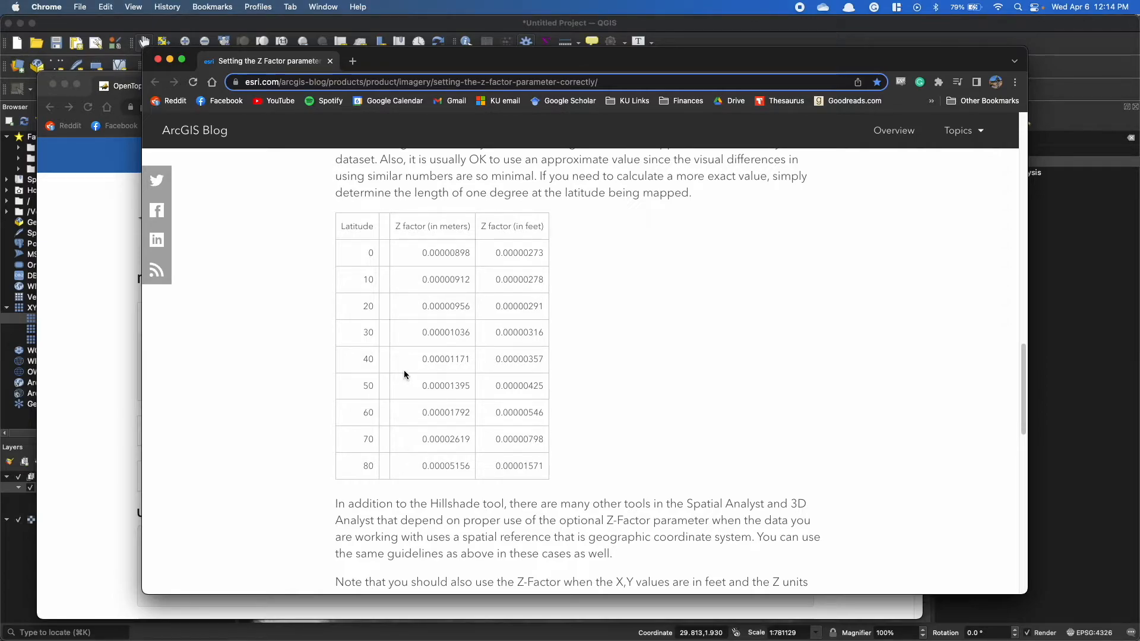
drag(419, 360, 475, 374)
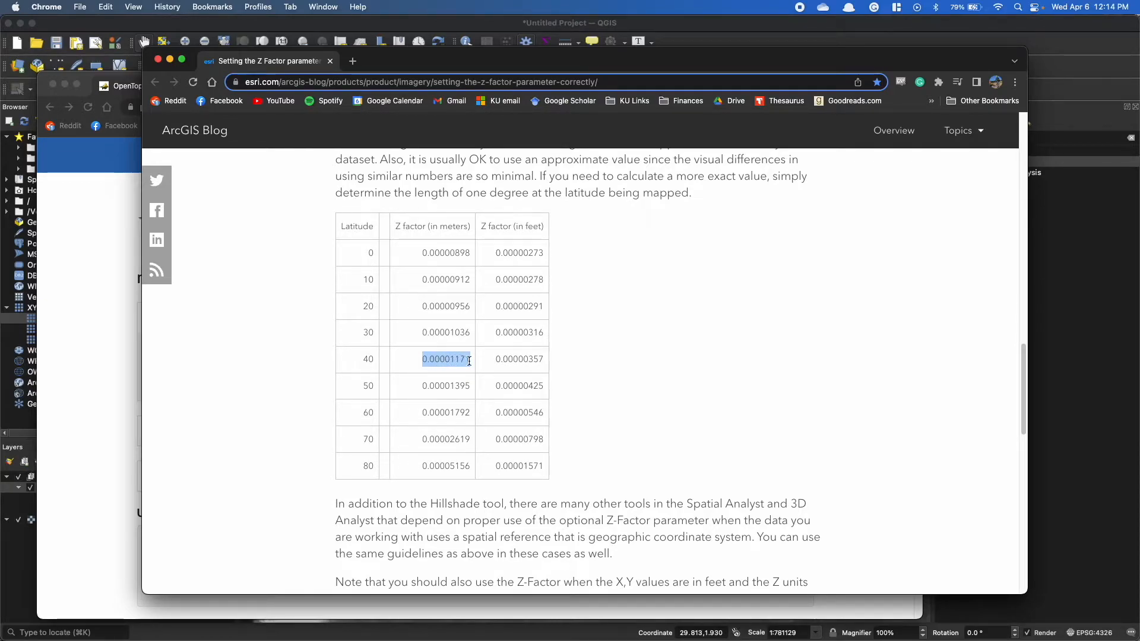
drag(420, 393, 473, 392)
click(420, 358)
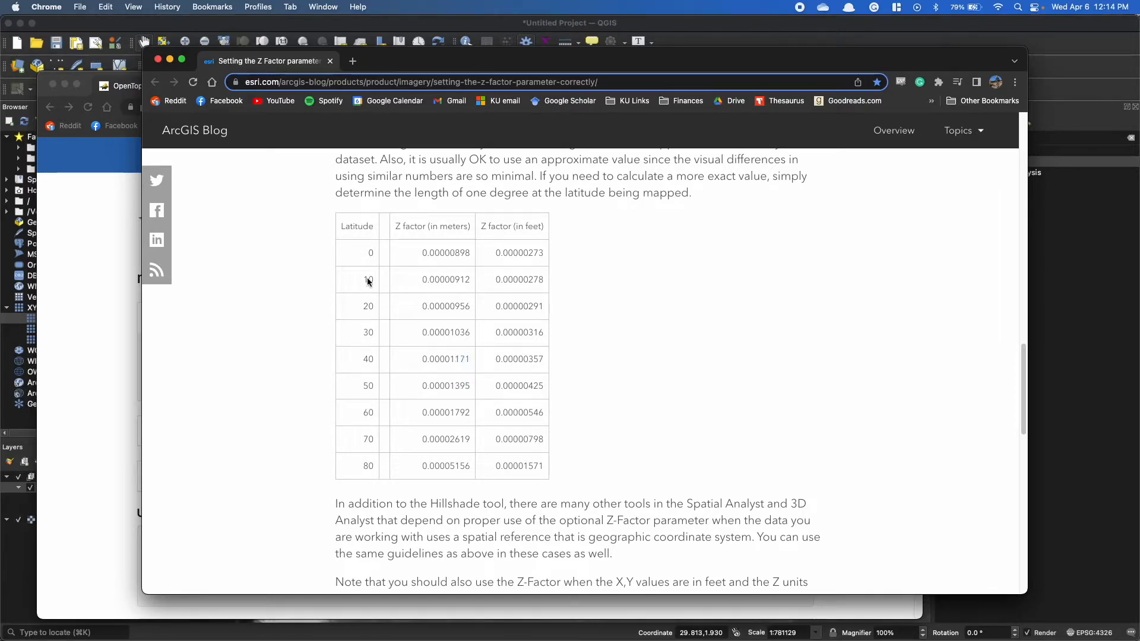
- Return to QGIS and set the Hillshade Z factor to the copied value 0.00000898
click(169, 59)
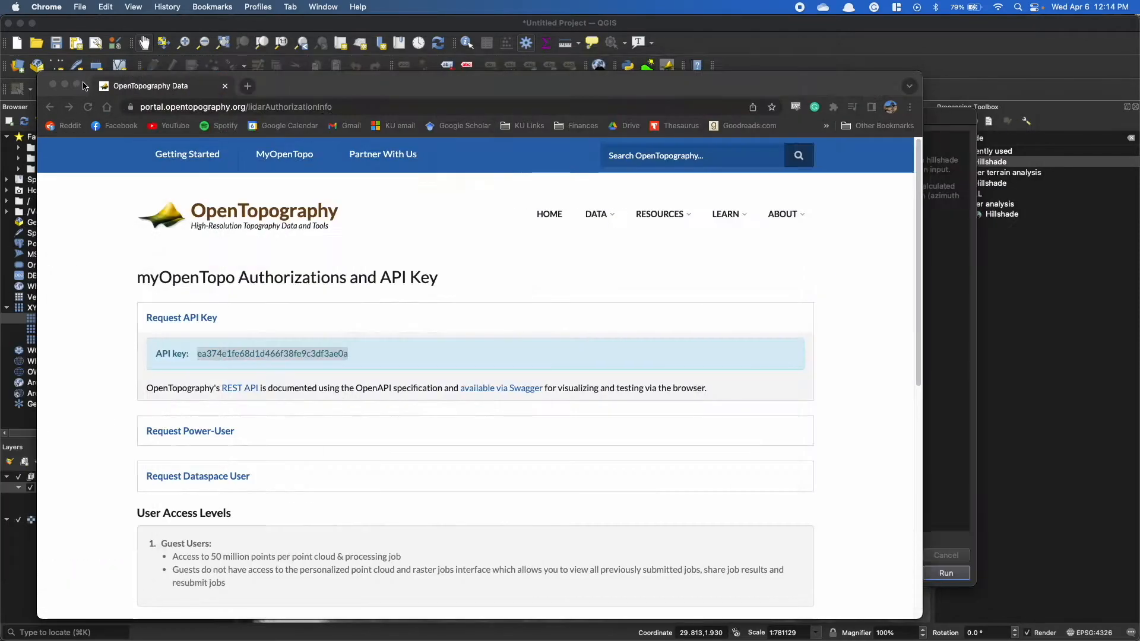
click(65, 84)
click(361, 203)
drag(359, 201, 316, 201)
key(super+v)
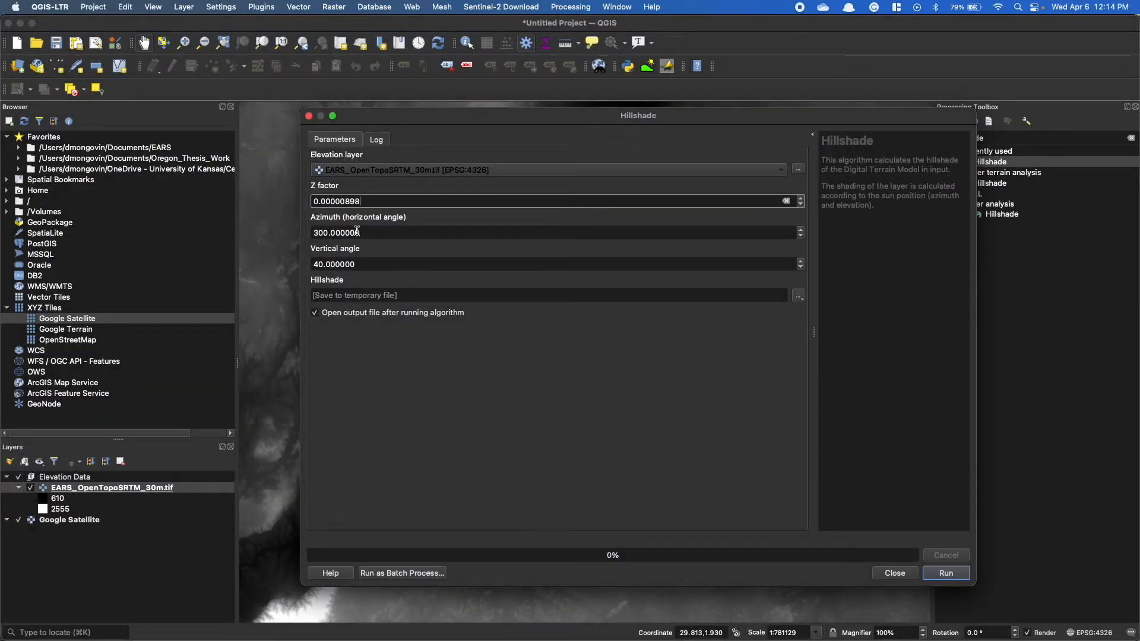
- Set the hillshade's azimuth to 45 and its vertical angle to 45
drag(368, 233, 297, 264)
text(4545)
click(369, 278)
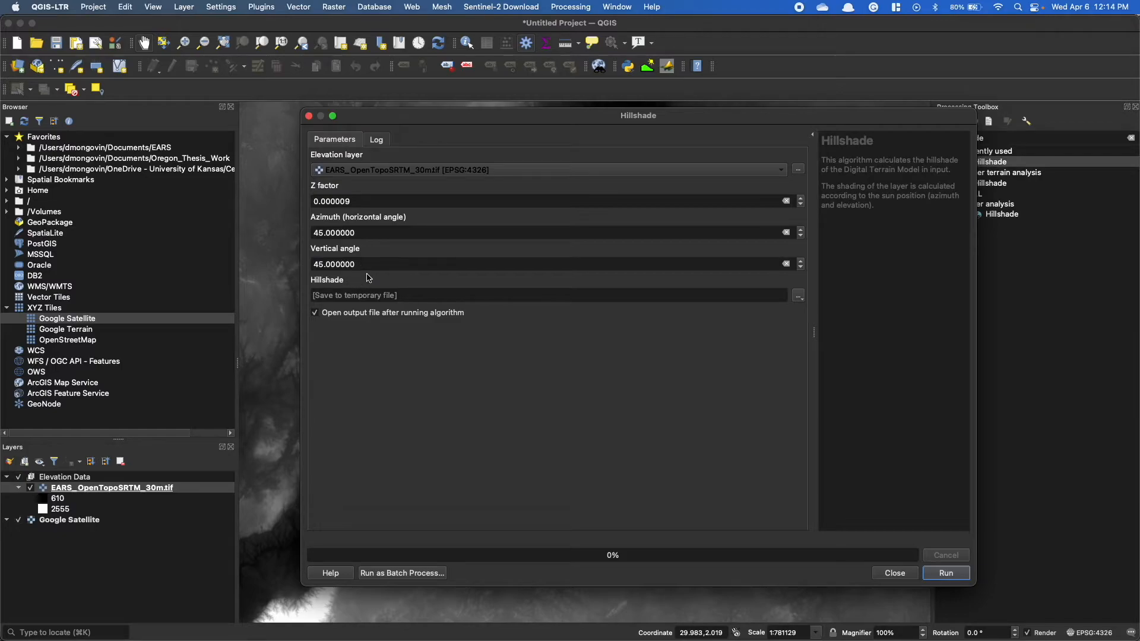
- Set the hillshade output to 30m_SRTM_hs45.tif in the Hillshades folder, replacing the existing file, and run the algorithm
click(798, 295)
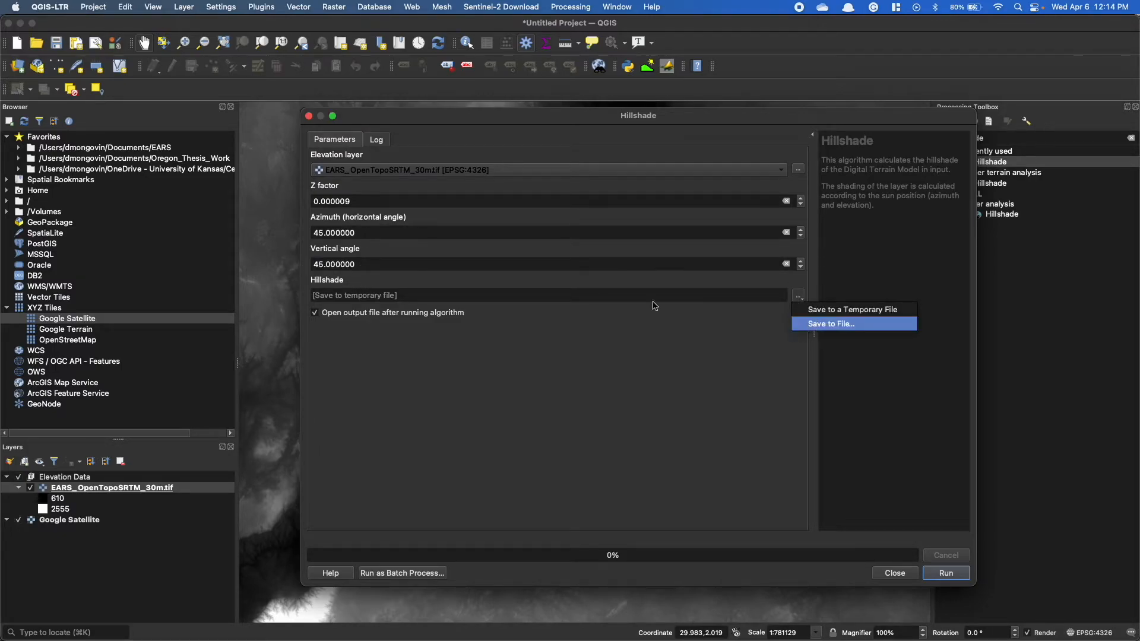
click(816, 324)
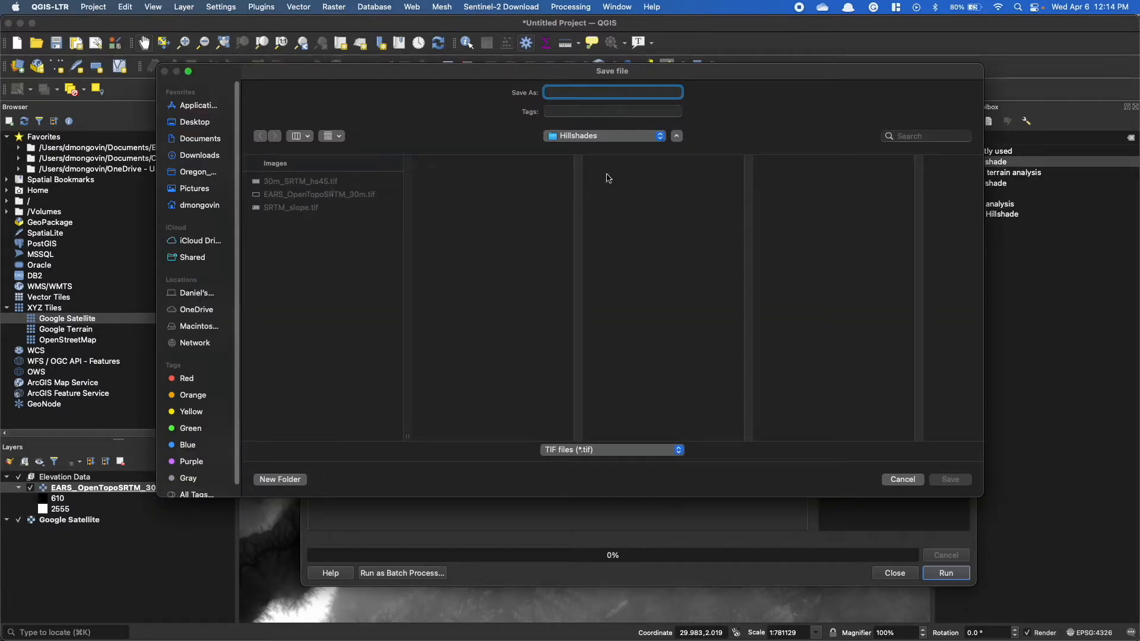
click(333, 182)
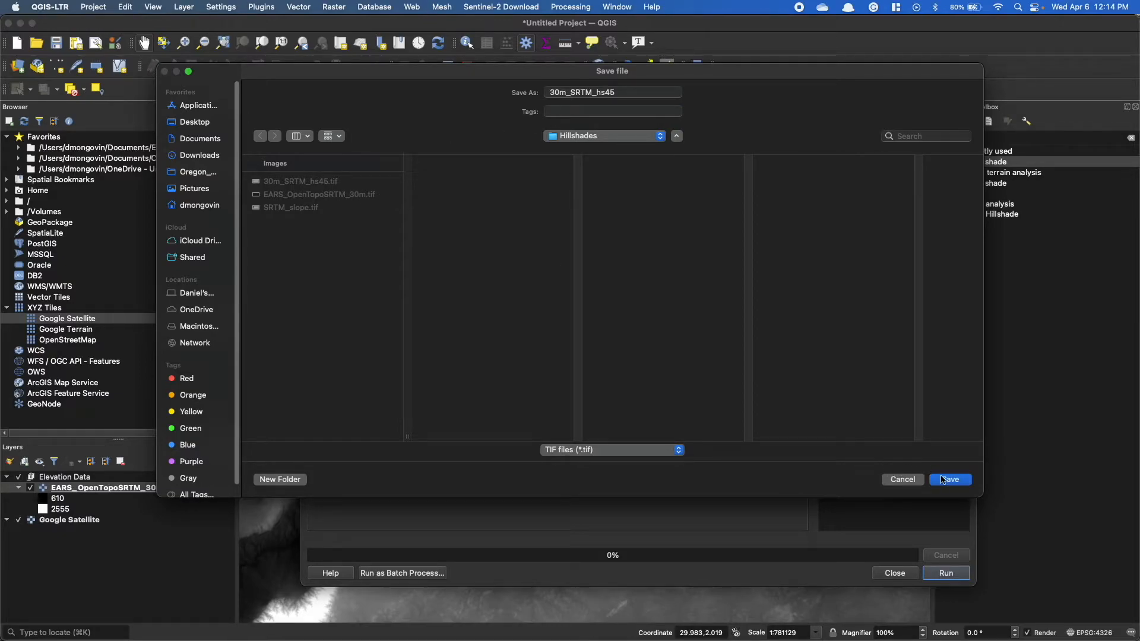
click(948, 480)
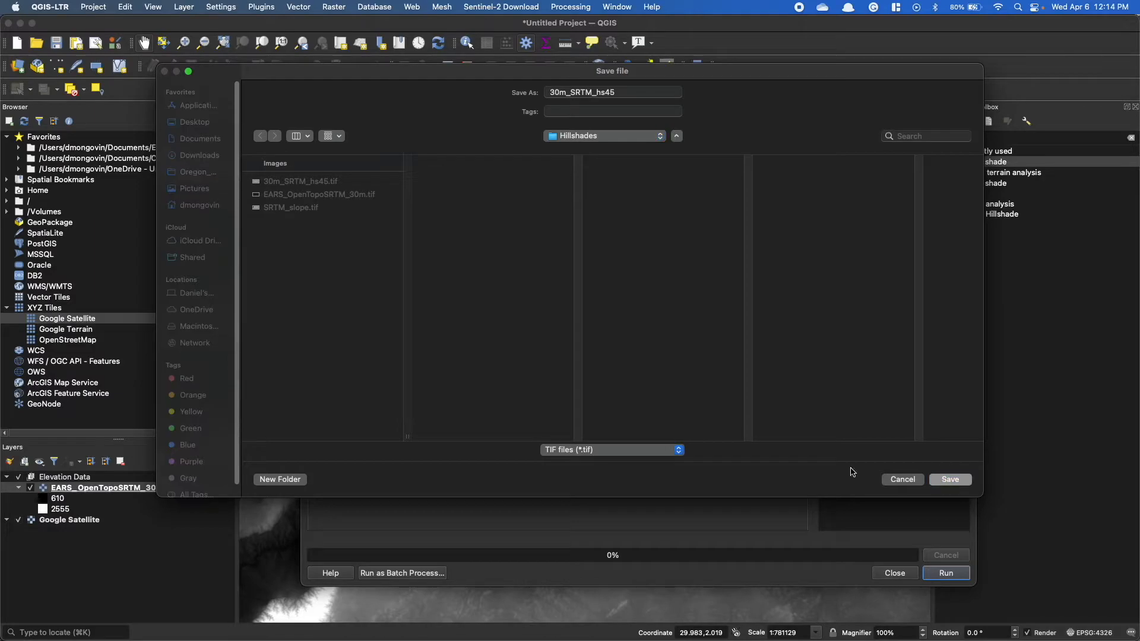
click(604, 336)
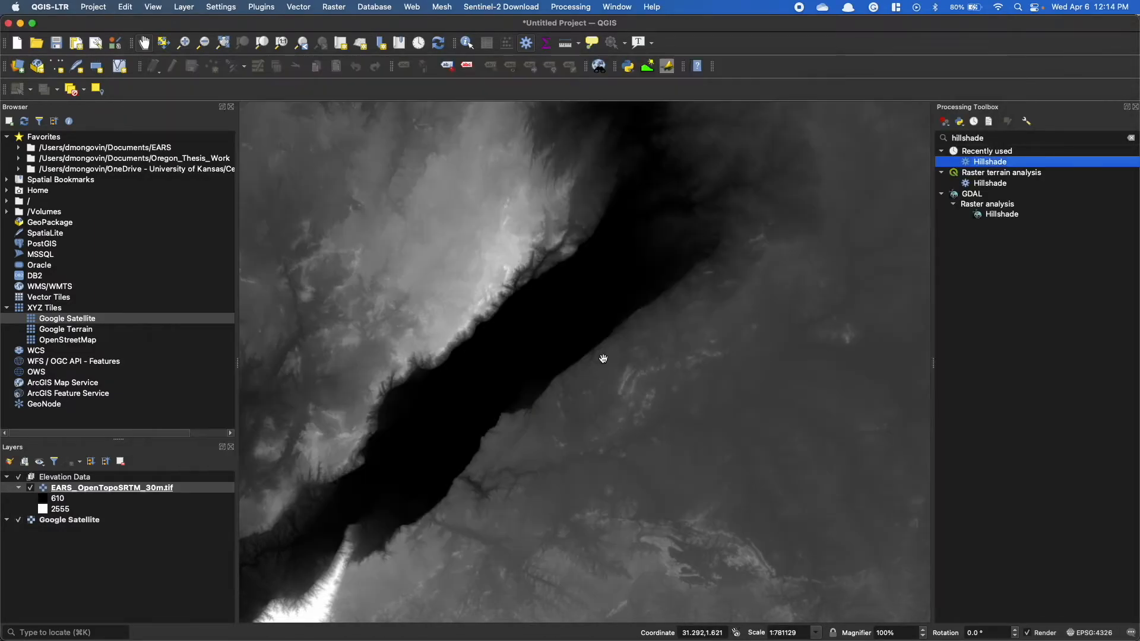
key(ctrl+Up)
click(776, 344)
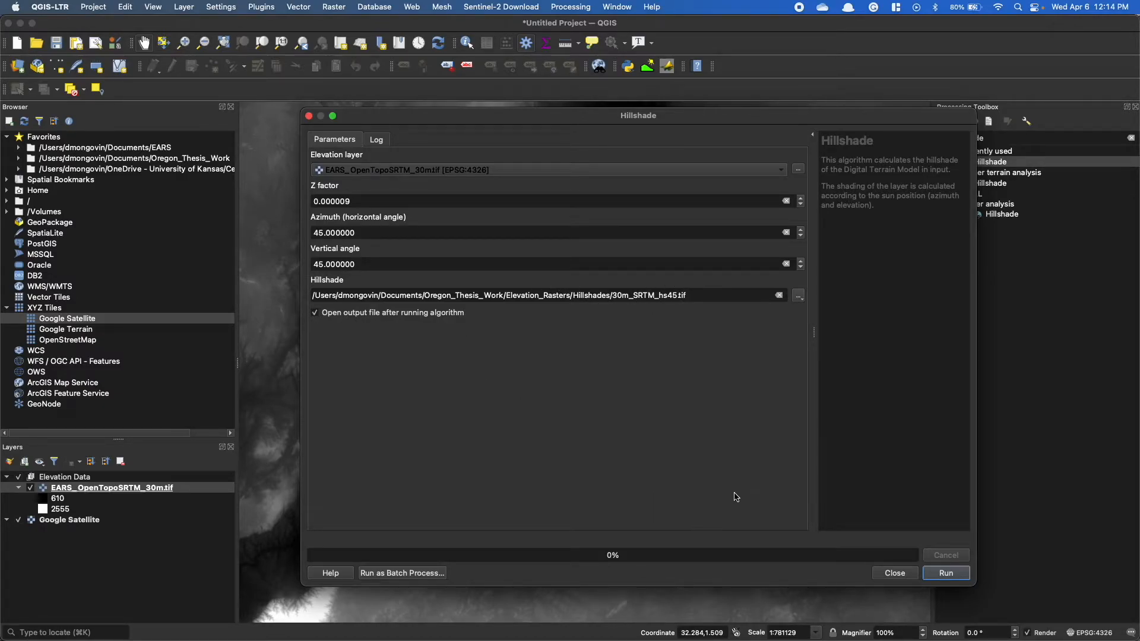
click(945, 574)
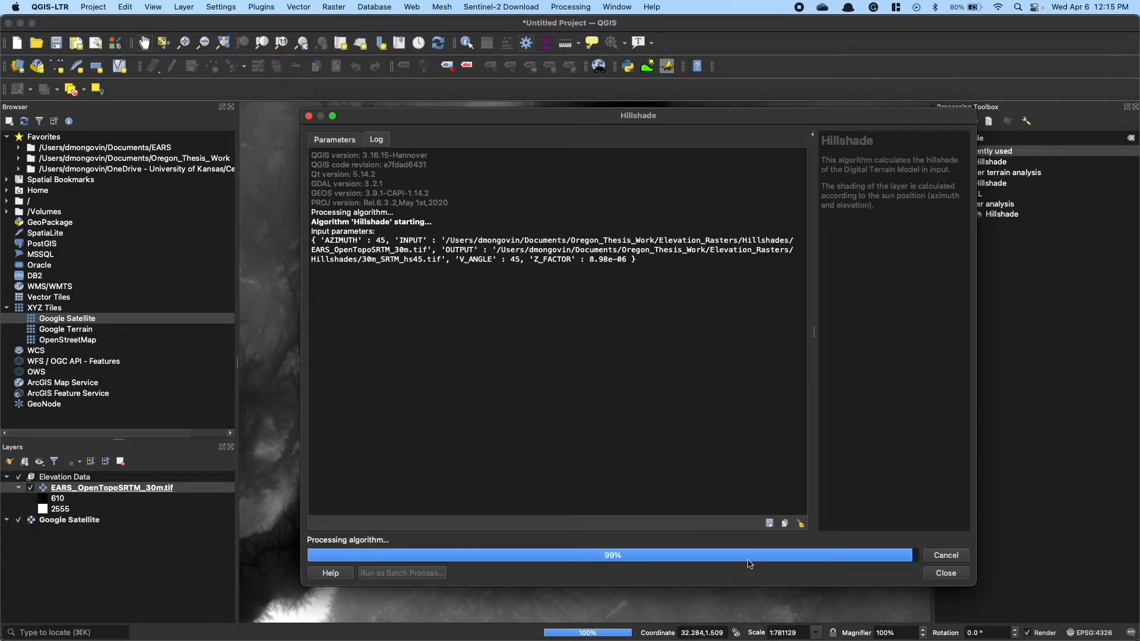
- Close the Hillshade dialog and collapse the legends of the 30m_SRTM_hs45 and EARS_OpenTopoSRTM_30m.tif layers
click(867, 573)
scroll(511, 411, down, 1)
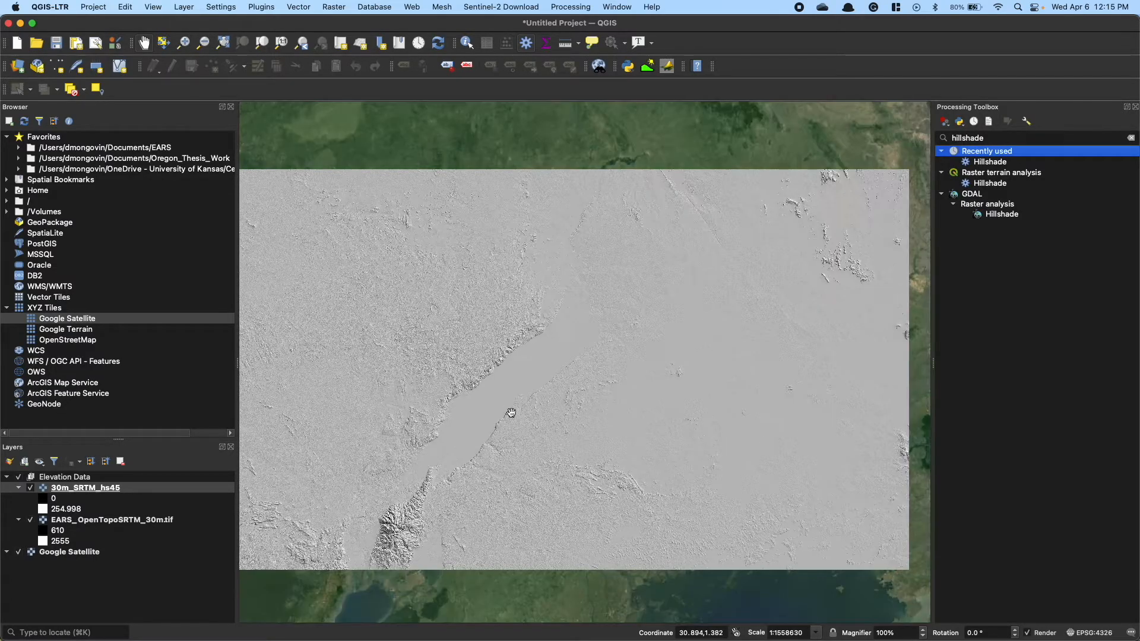
scroll(511, 411, down, 1)
drag(543, 429, 568, 415)
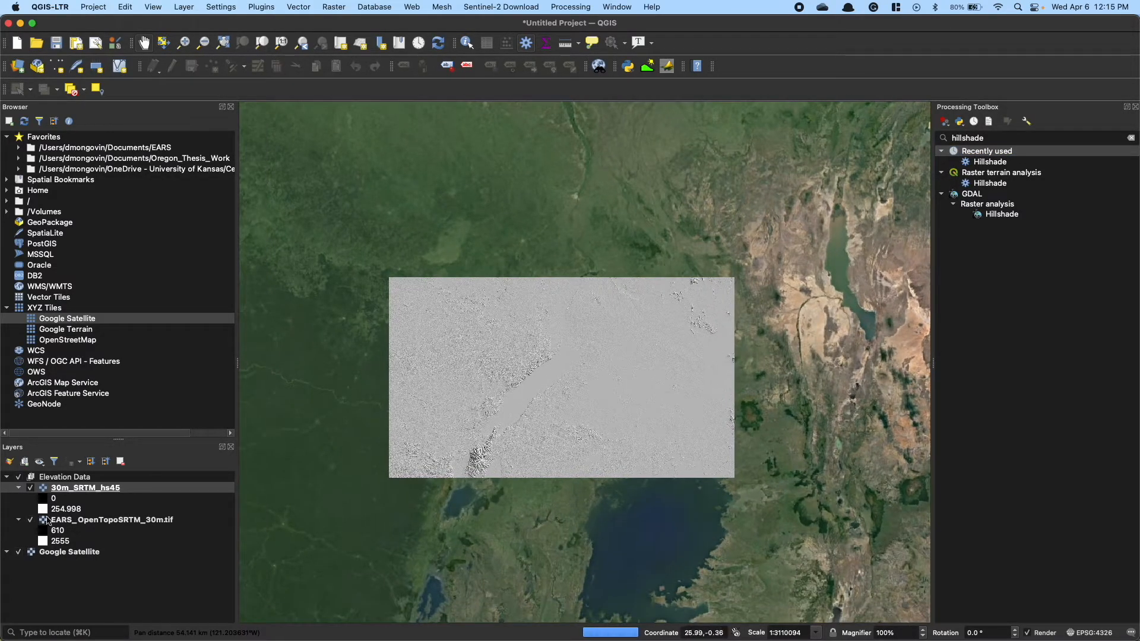
click(18, 521)
click(18, 488)
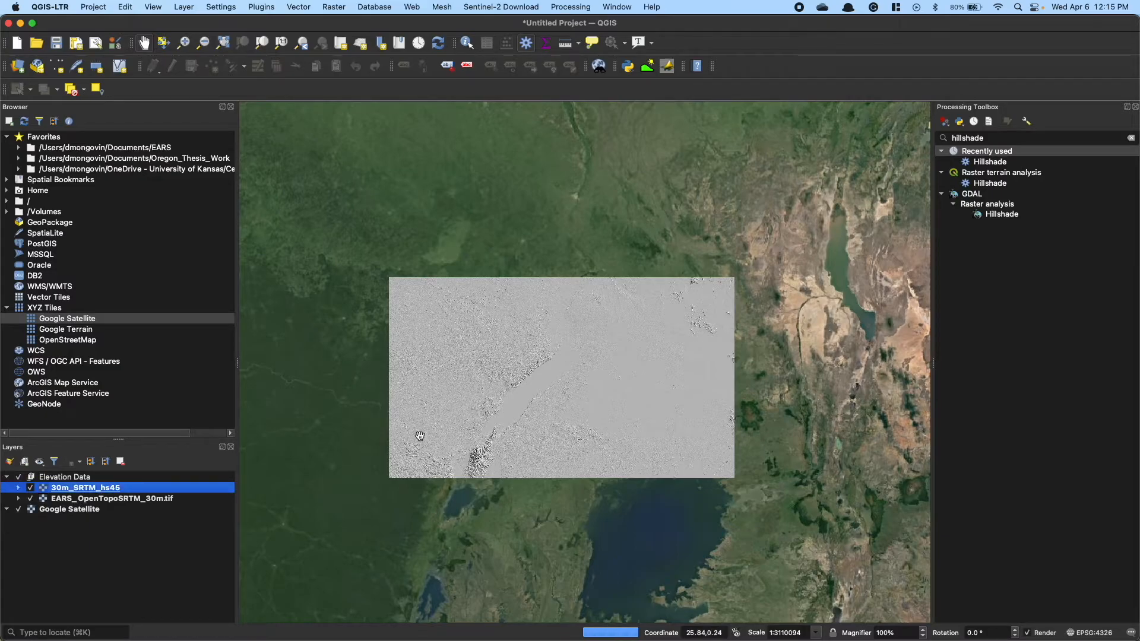
- Examine the hillshade's terrain detail along the lake's southeastern shore and the faulted ground inland of it
scroll(574, 418, up, 3)
drag(435, 368, 640, 425)
scroll(496, 256, up, 2)
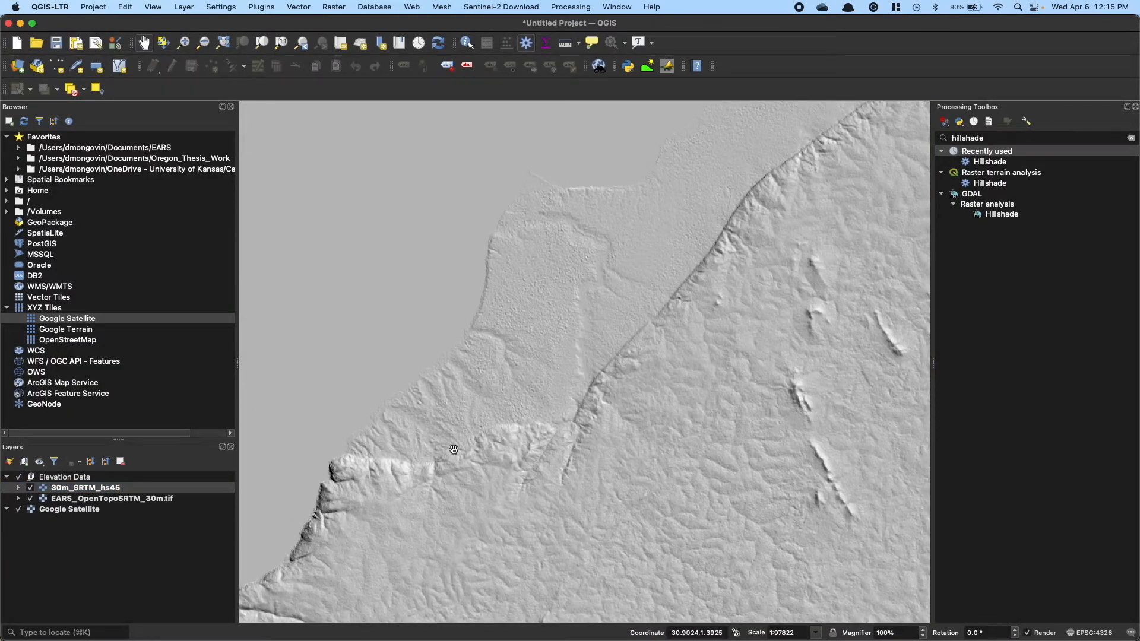
drag(558, 437, 606, 412)
scroll(575, 321, down, 1)
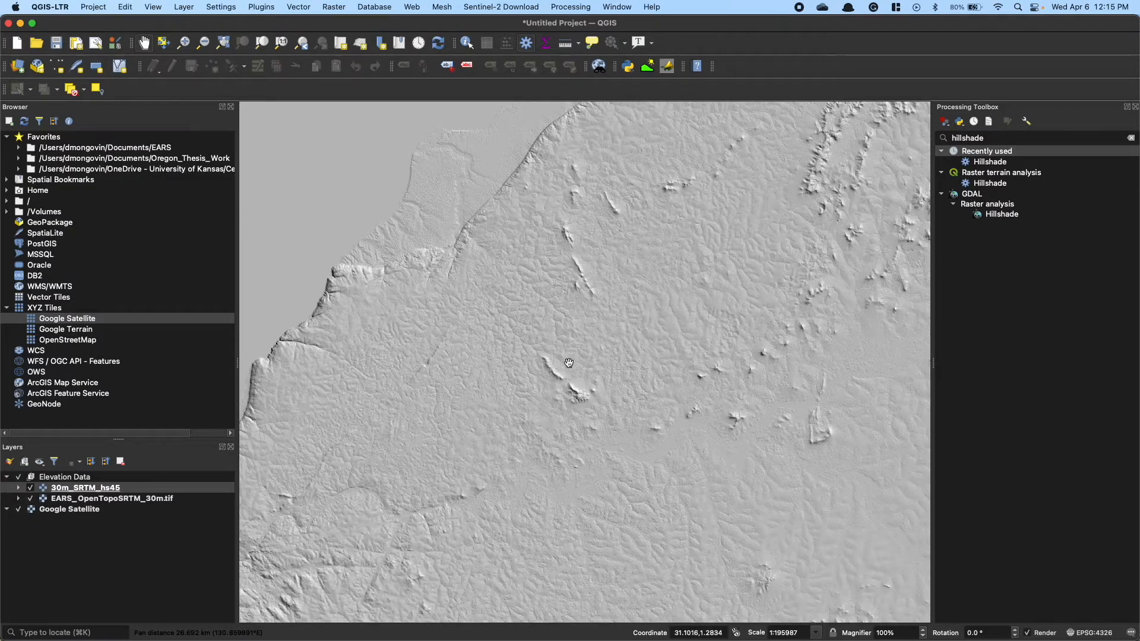
drag(523, 389, 647, 309)
scroll(534, 373, up, 1)
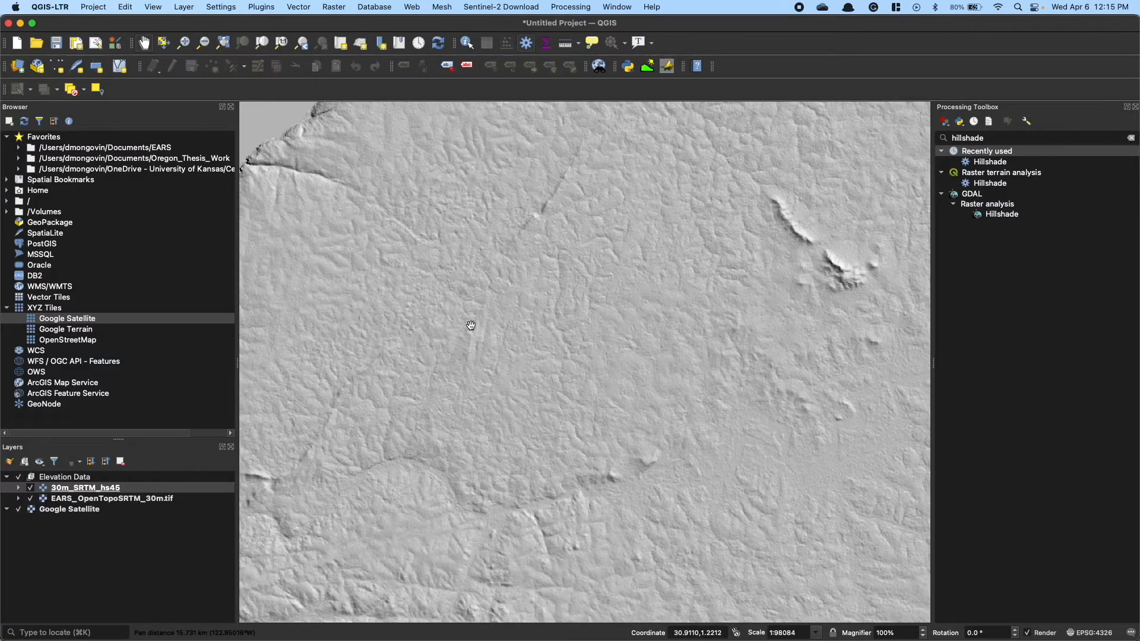
scroll(445, 345, down, 1)
drag(445, 345, 562, 340)
scroll(497, 378, up, 3)
scroll(572, 385, down, 1)
scroll(545, 336, down, 4)
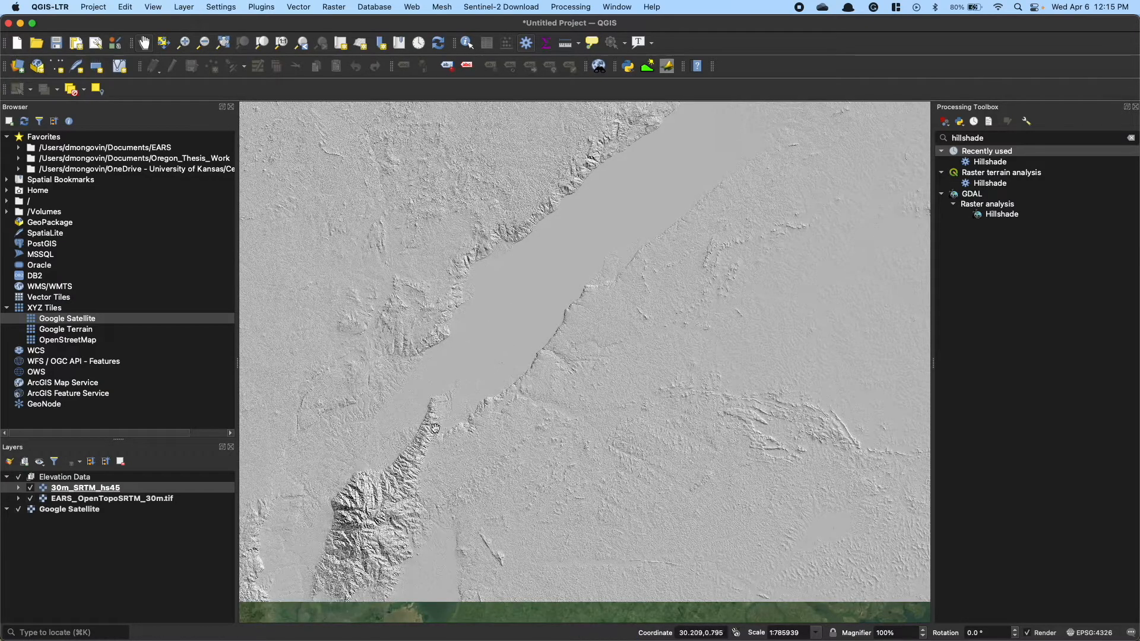
- Examine the hillshade of the rugged mountain range at the lake's southwestern end
drag(435, 423, 513, 384)
scroll(520, 416, up, 3)
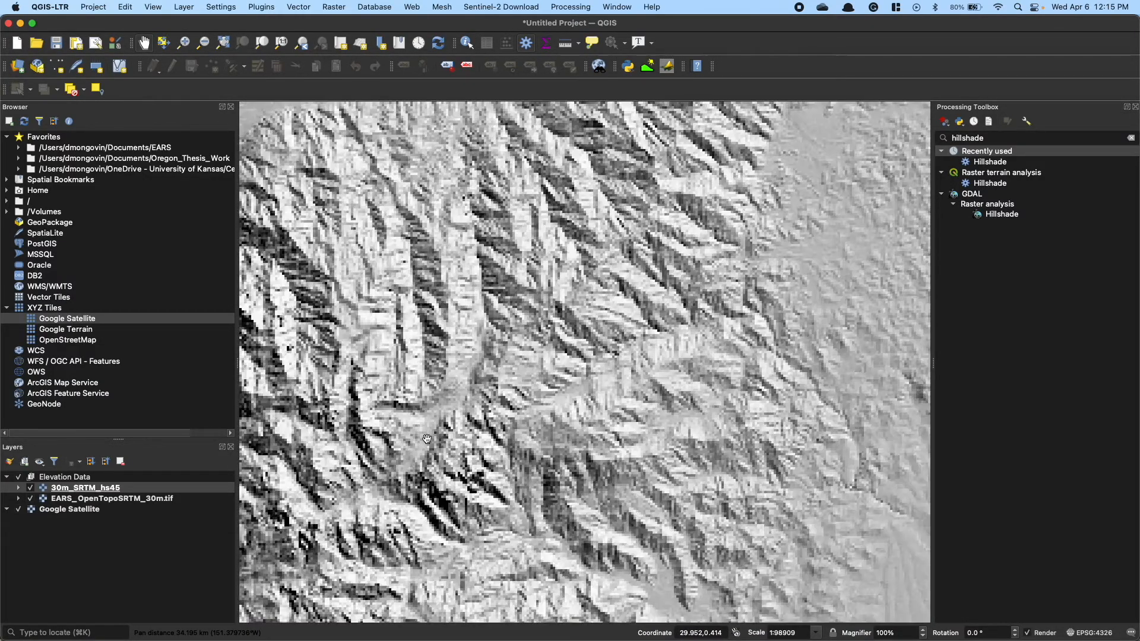
scroll(522, 424, down, 2)
drag(689, 310, 524, 427)
scroll(473, 417, down, 1)
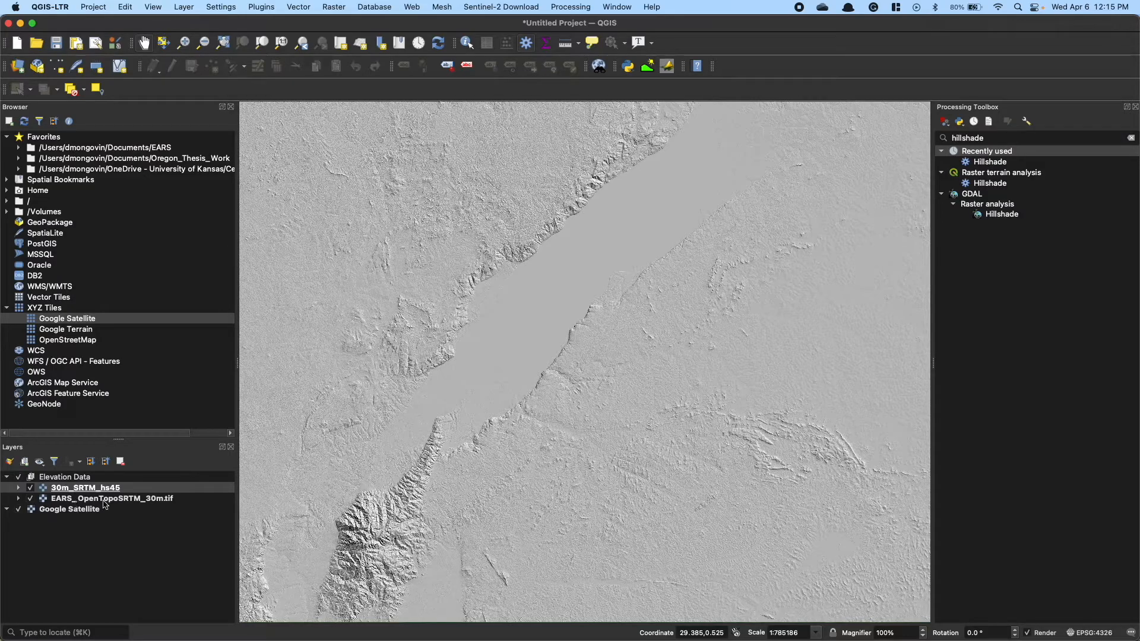
- Place the EARS_OpenTopoSRTM_30m.tif layer above 30m_SRTM_hs45 and switch its visibility off and on to compare the two
drag(52, 503, 100, 494)
click(61, 503)
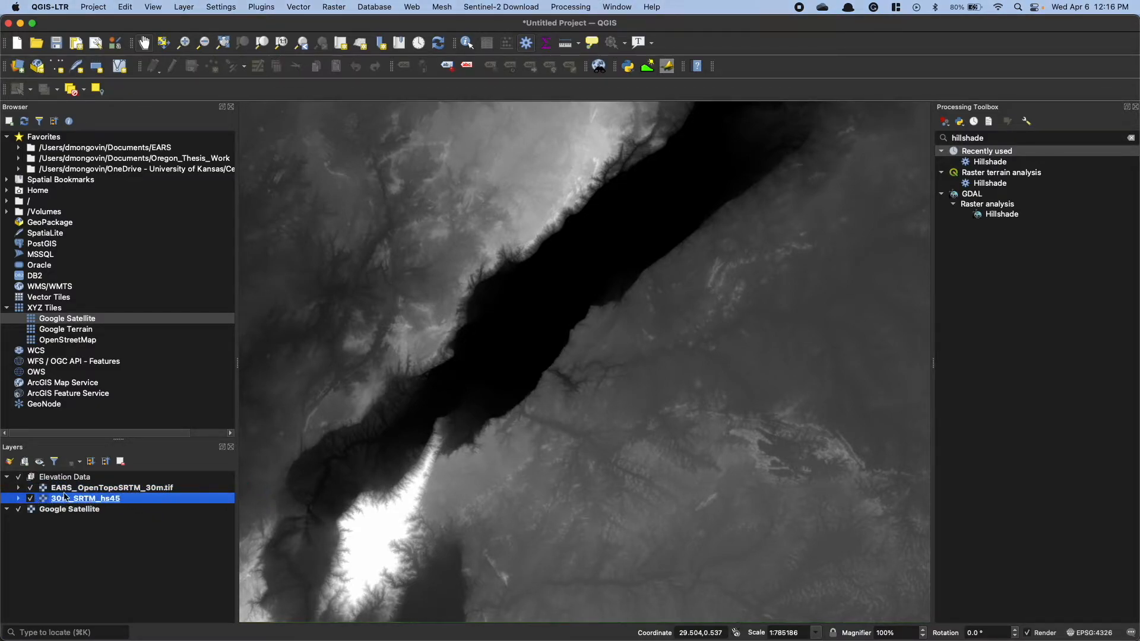
click(30, 489)
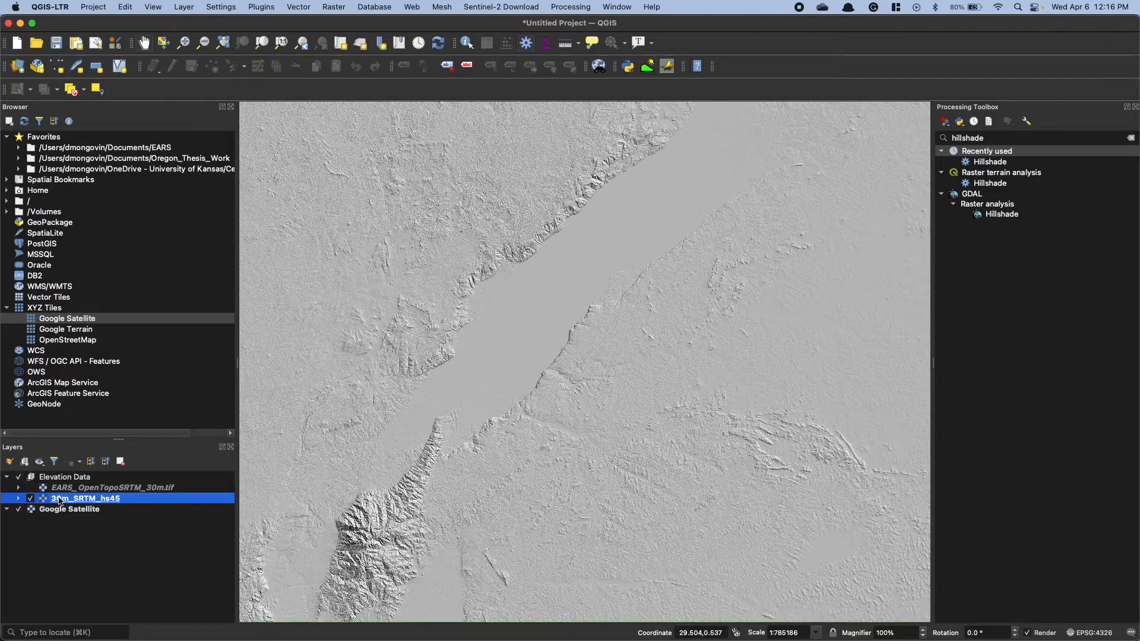
click(31, 489)
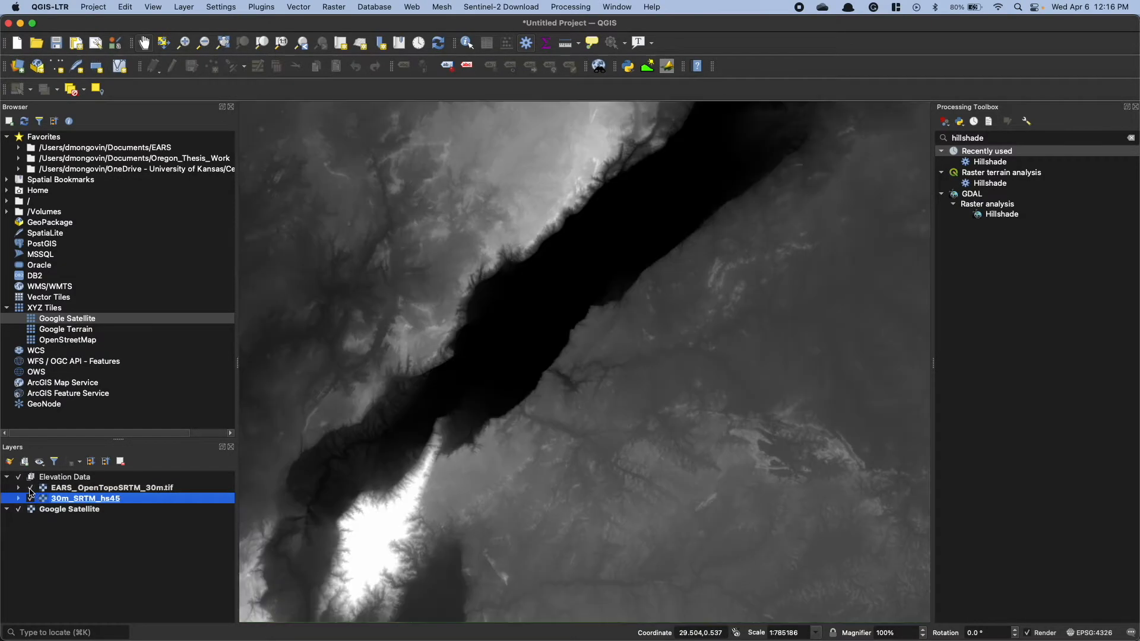
- Set the render type of EARS_OpenTopoSRTM_30m.tif to Paletted/Unique values and widen the layer properties dialog
double_click(187, 490)
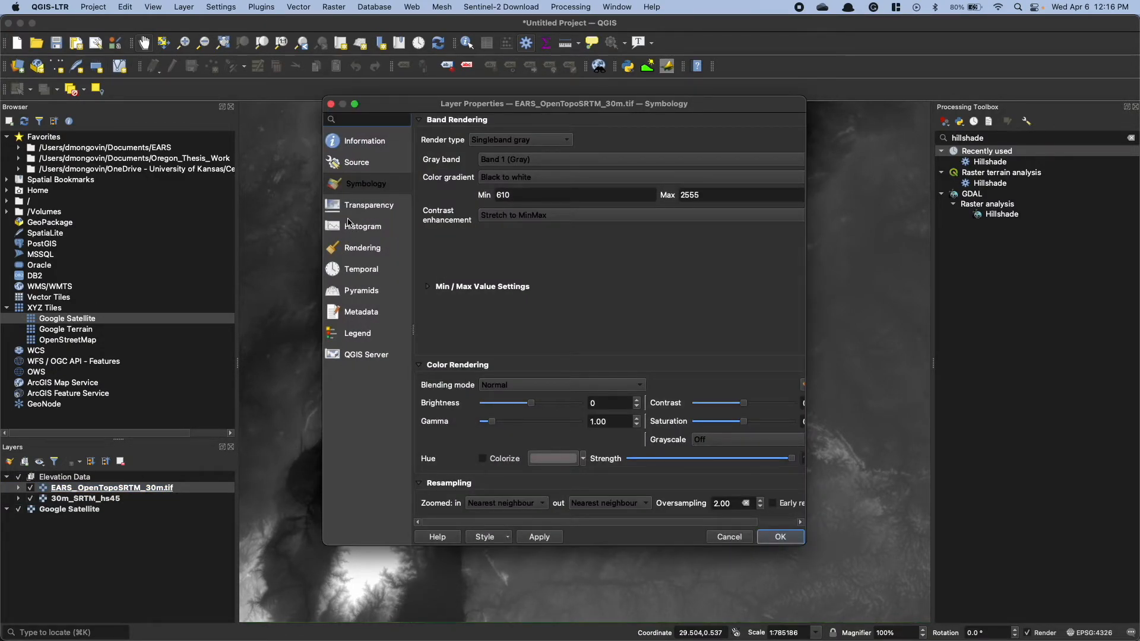
click(497, 148)
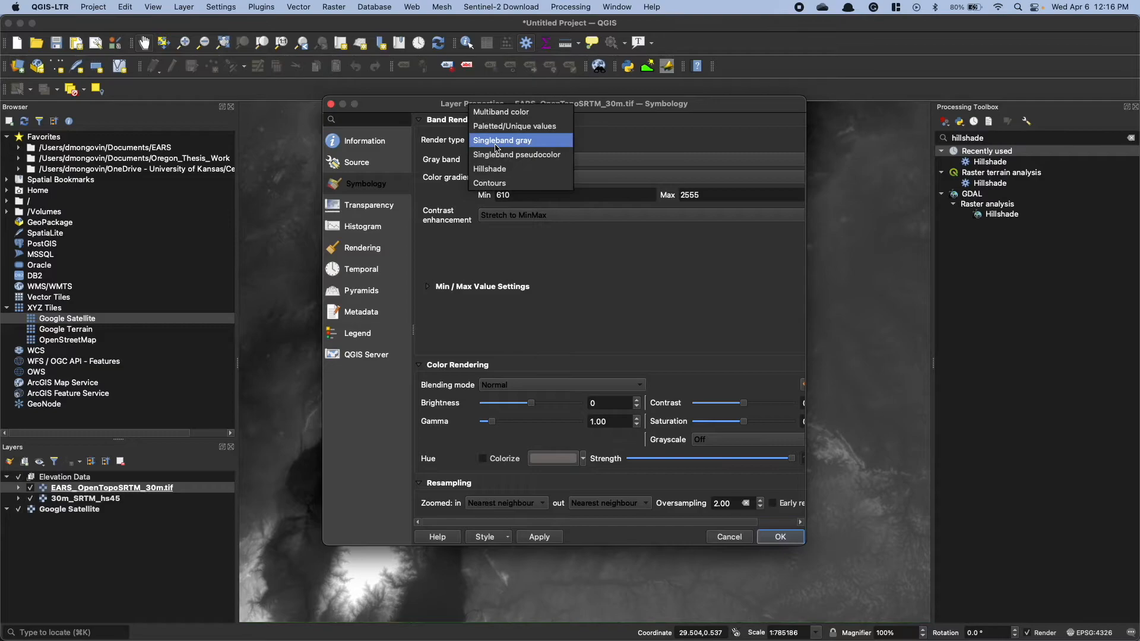
click(516, 126)
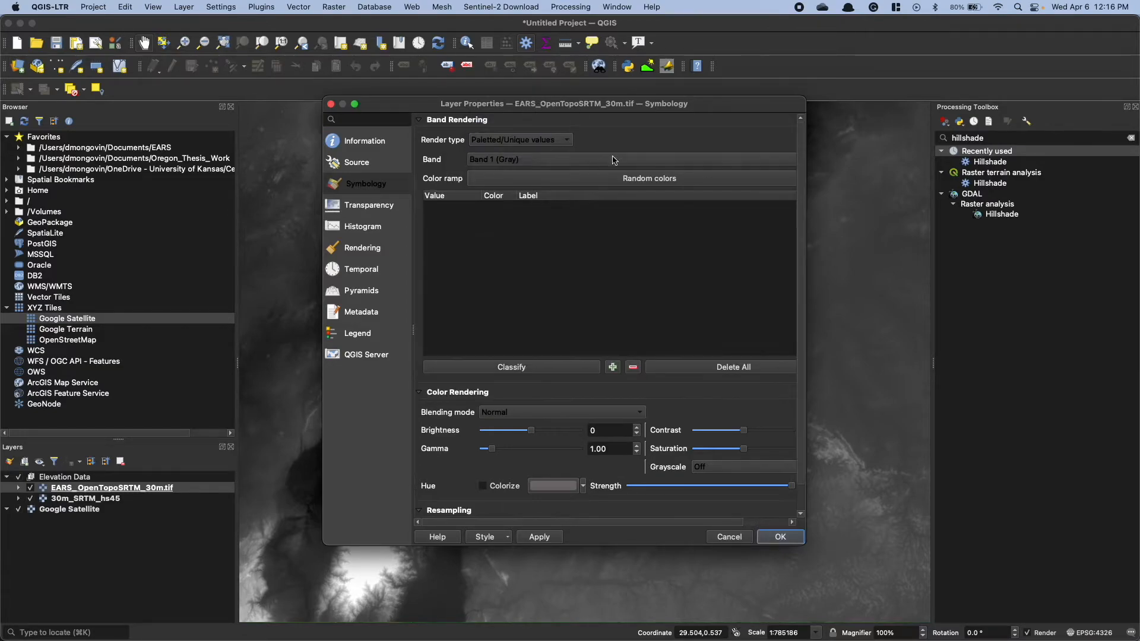
drag(806, 209, 1012, 202)
drag(906, 105, 729, 102)
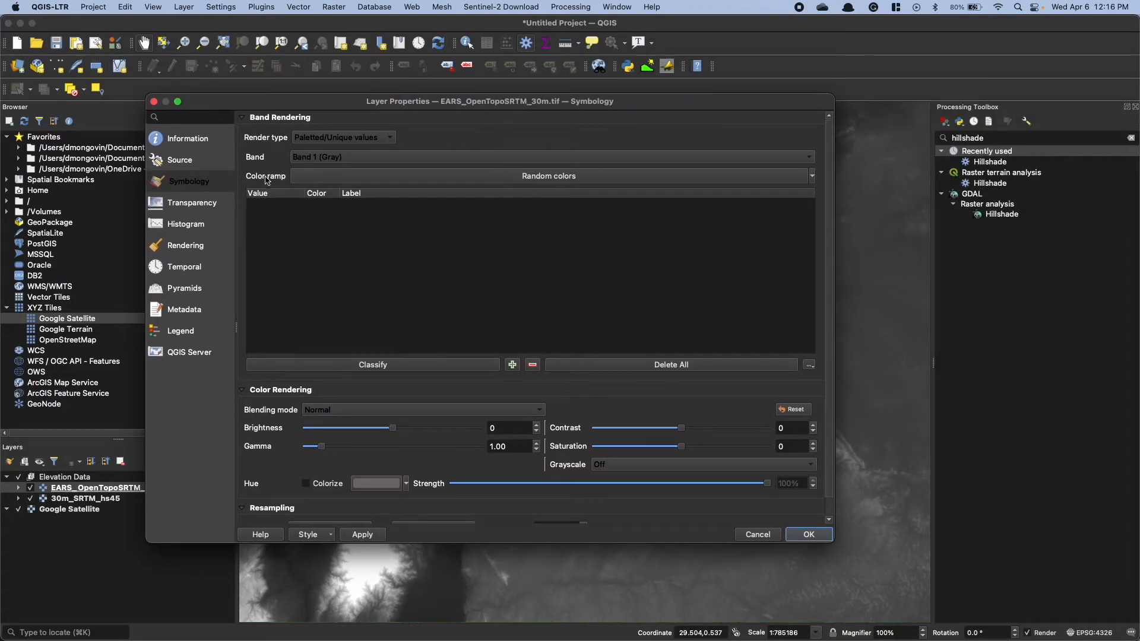
- Create a new color ramp for the elevation layer, using Catalog: cpt-city as the ramp type
click(812, 176)
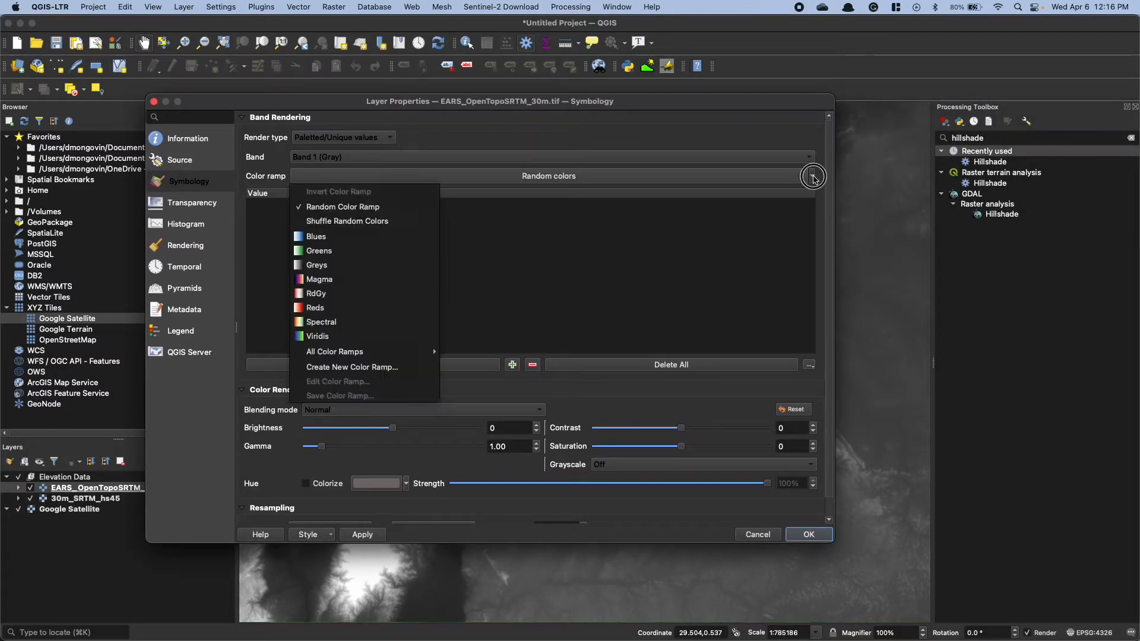
click(358, 368)
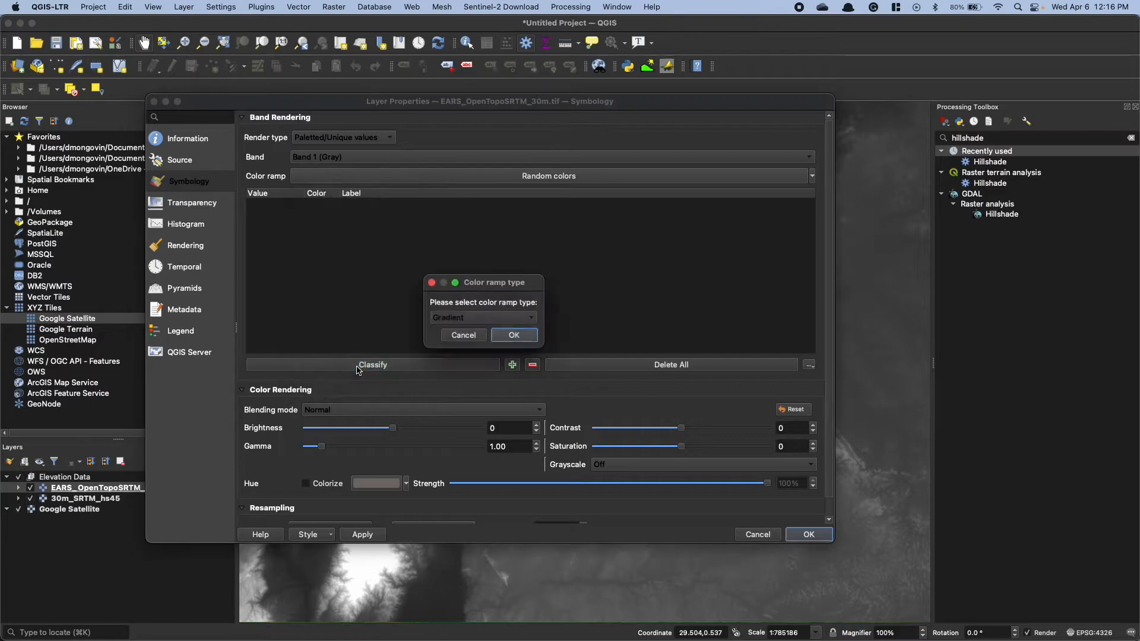
click(486, 324)
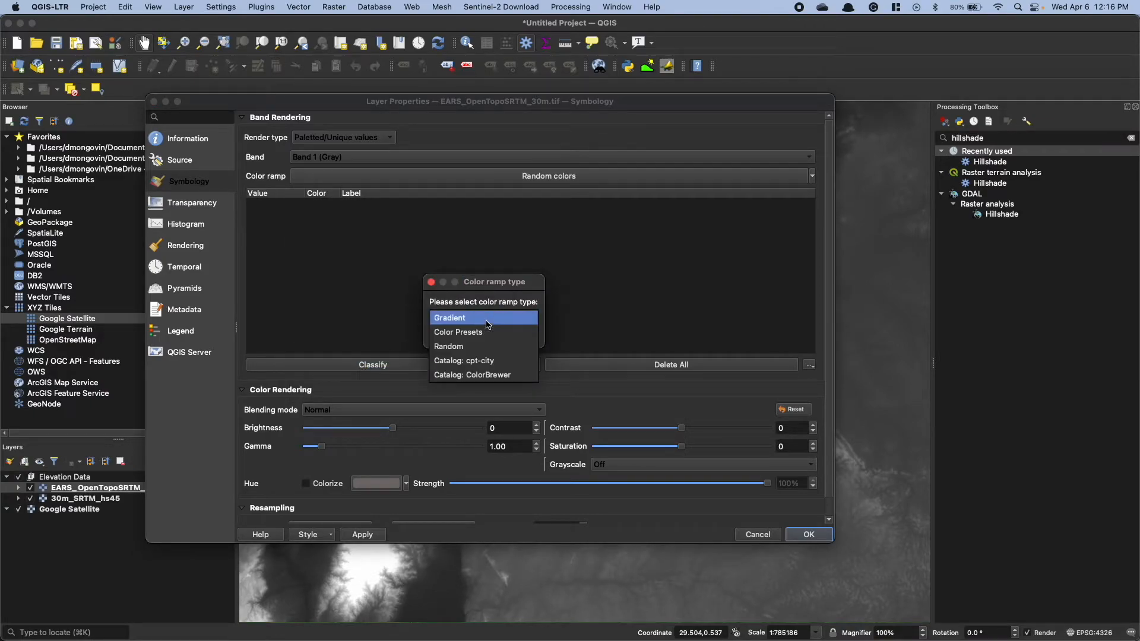
click(459, 360)
click(506, 334)
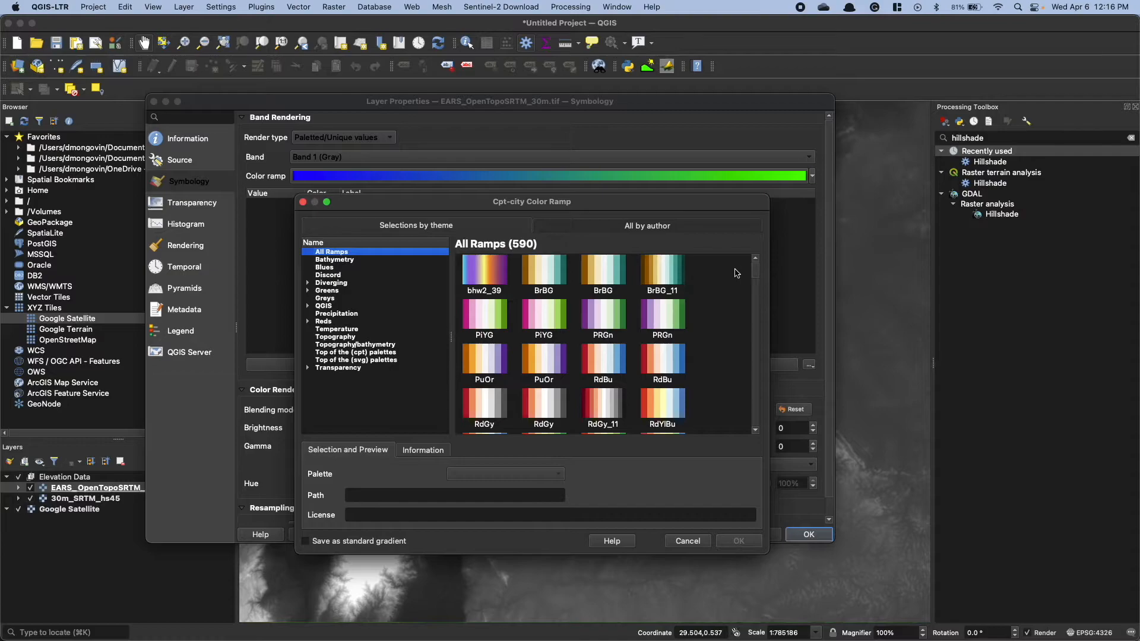
- Browse all cpt-city ramps, compare the wiki-schwarzwald variants, and accept the wiki-schwarzwald-cont palette
drag(758, 275, 756, 428)
scroll(619, 402, up, 5)
scroll(619, 403, down, 5)
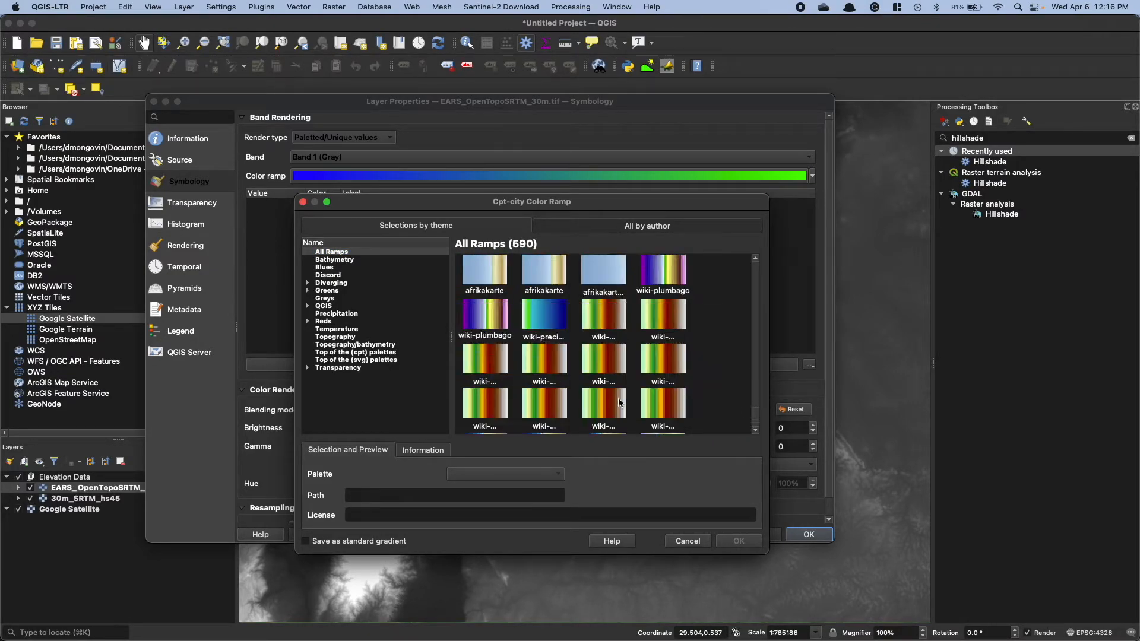
scroll(675, 404, up, 3)
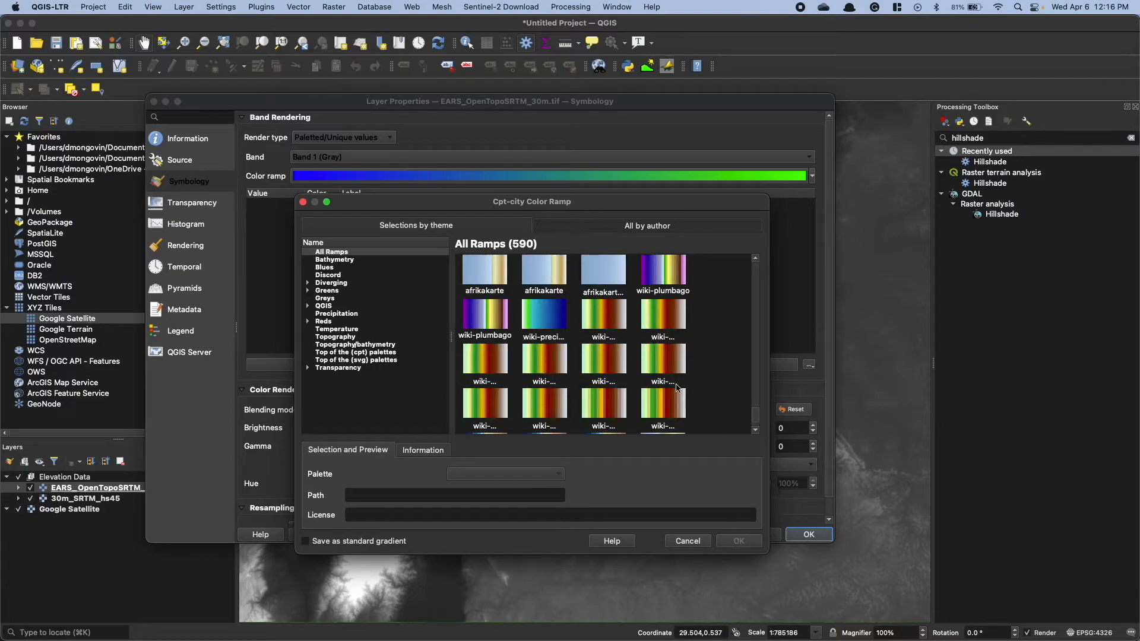
click(610, 323)
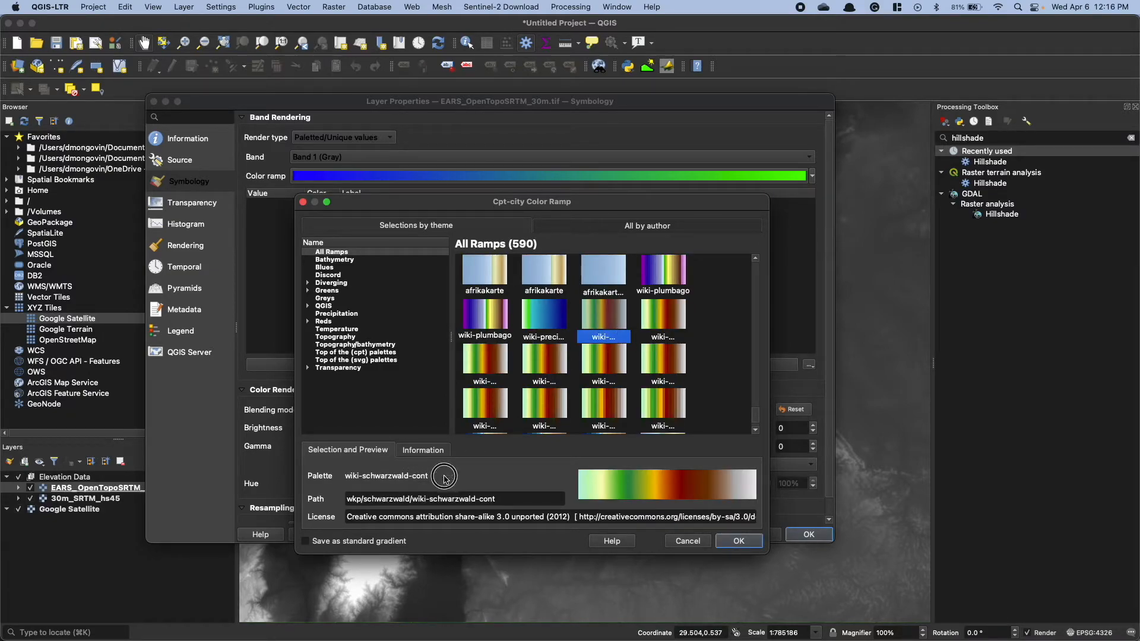
click(605, 404)
click(669, 384)
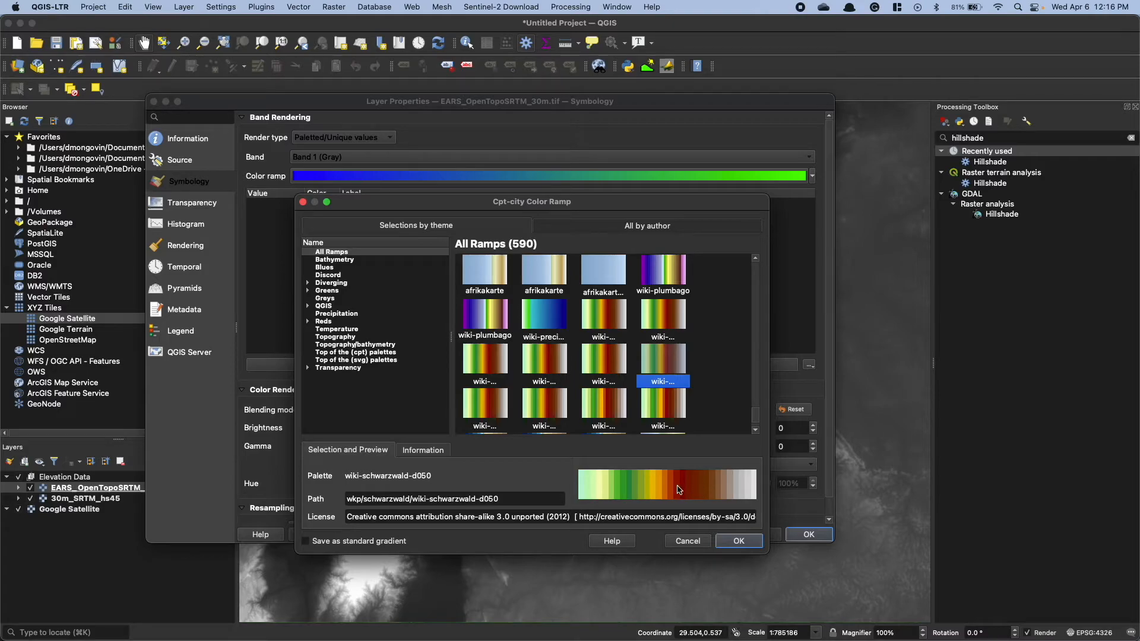
click(609, 406)
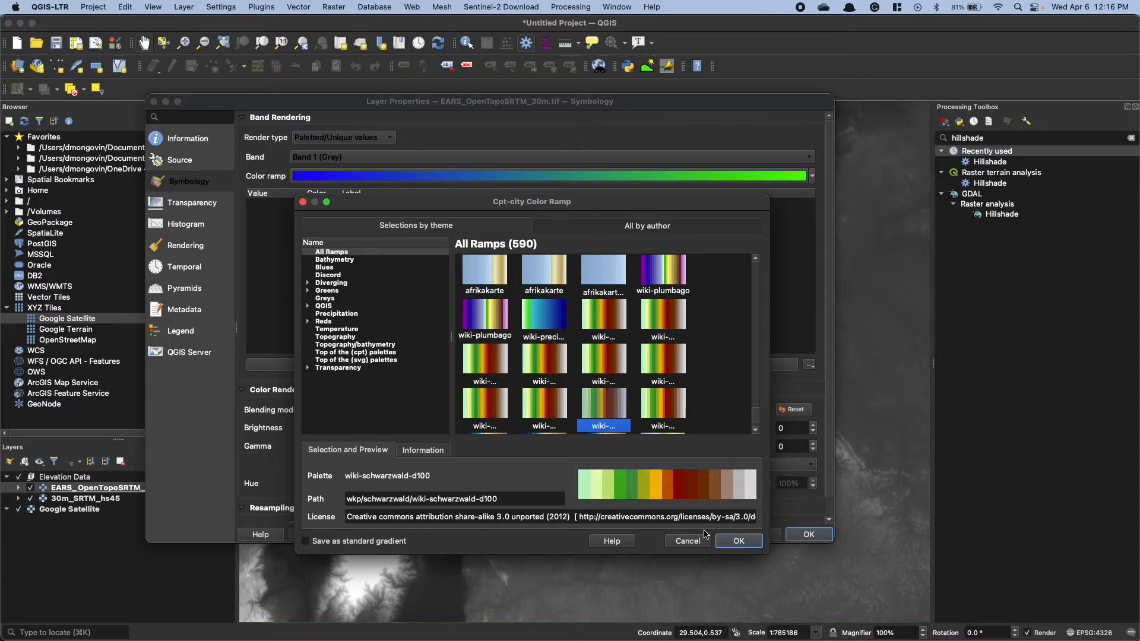
click(595, 317)
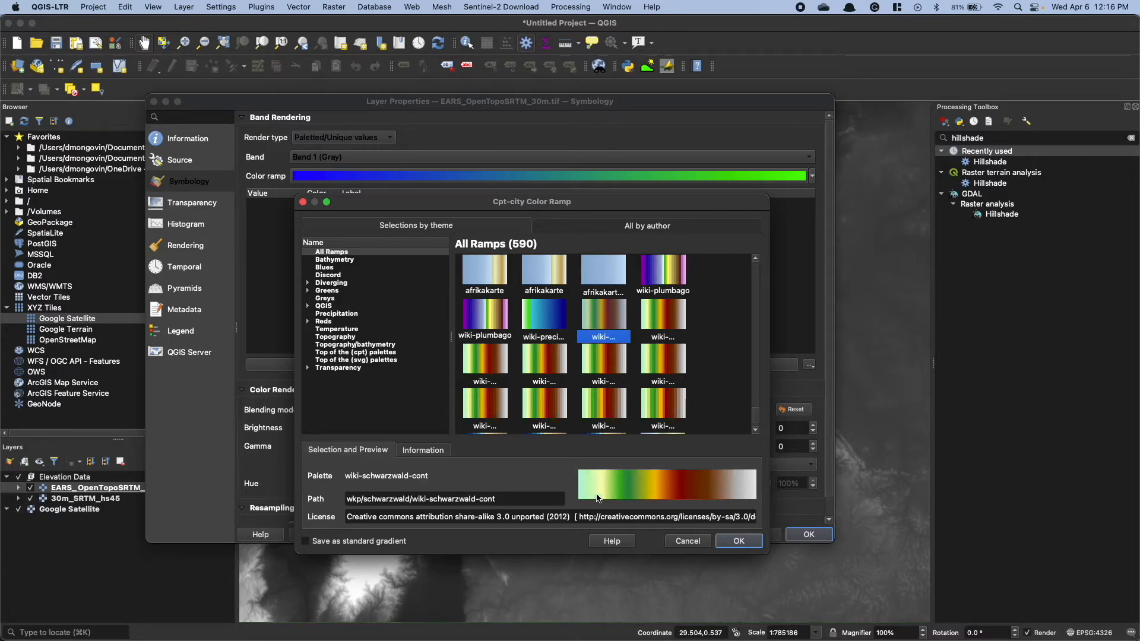
click(738, 542)
- Classify the elevation layer's unique values with the chosen color ramp and look through the class list
click(363, 366)
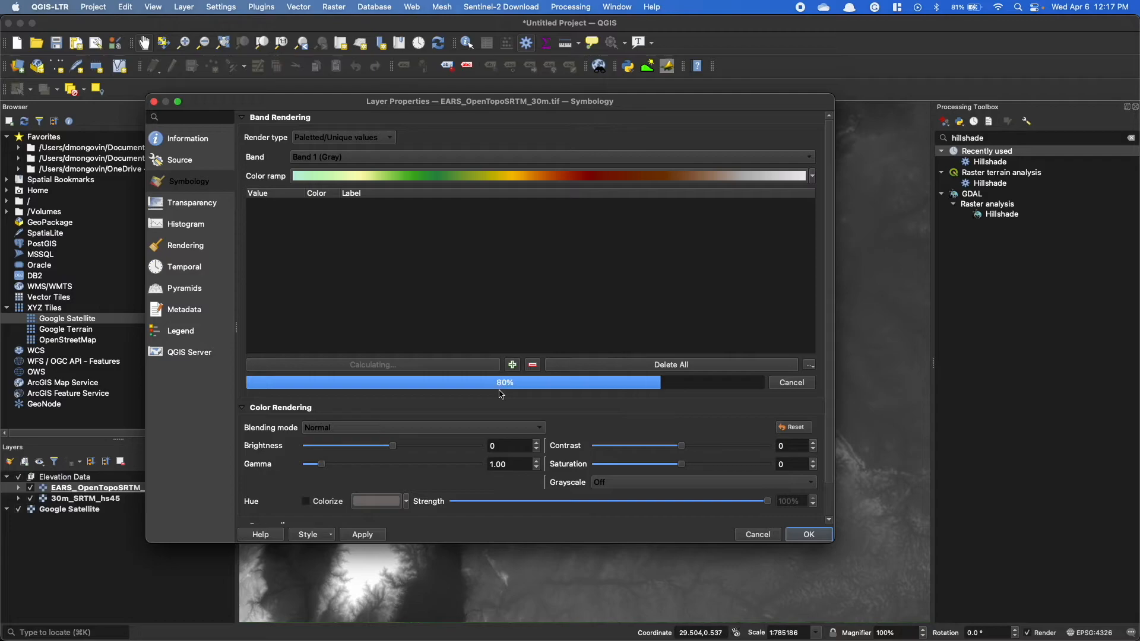
scroll(392, 276, down, 5)
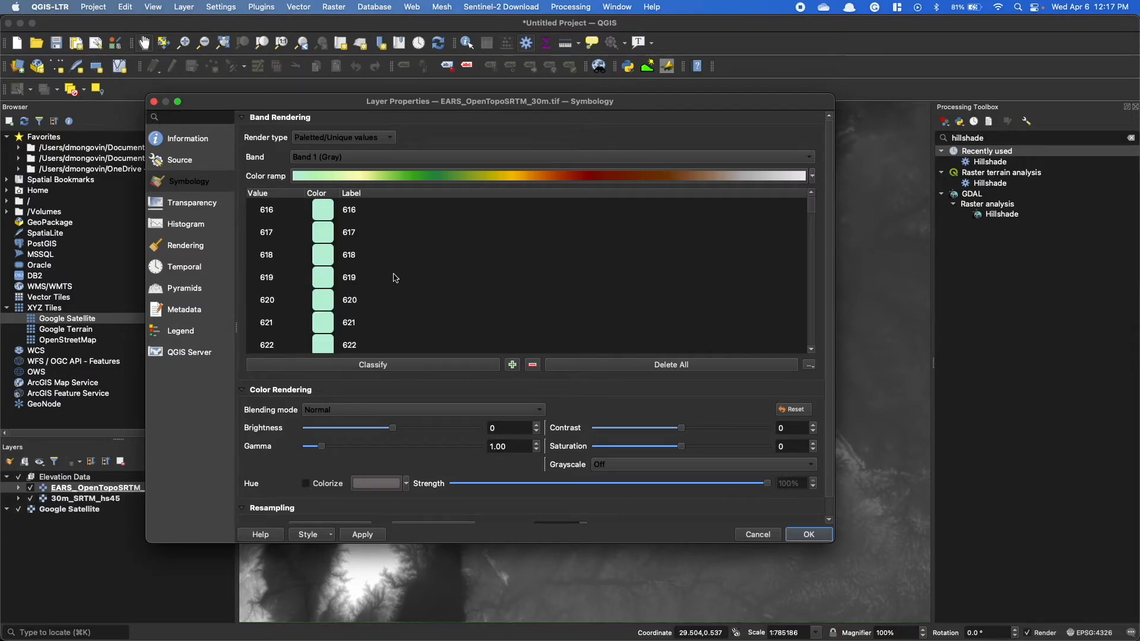
mouse_move(811, 208)
mouse_down()
mouse_move(817, 334)
mouse_move(809, 229)
mouse_up()
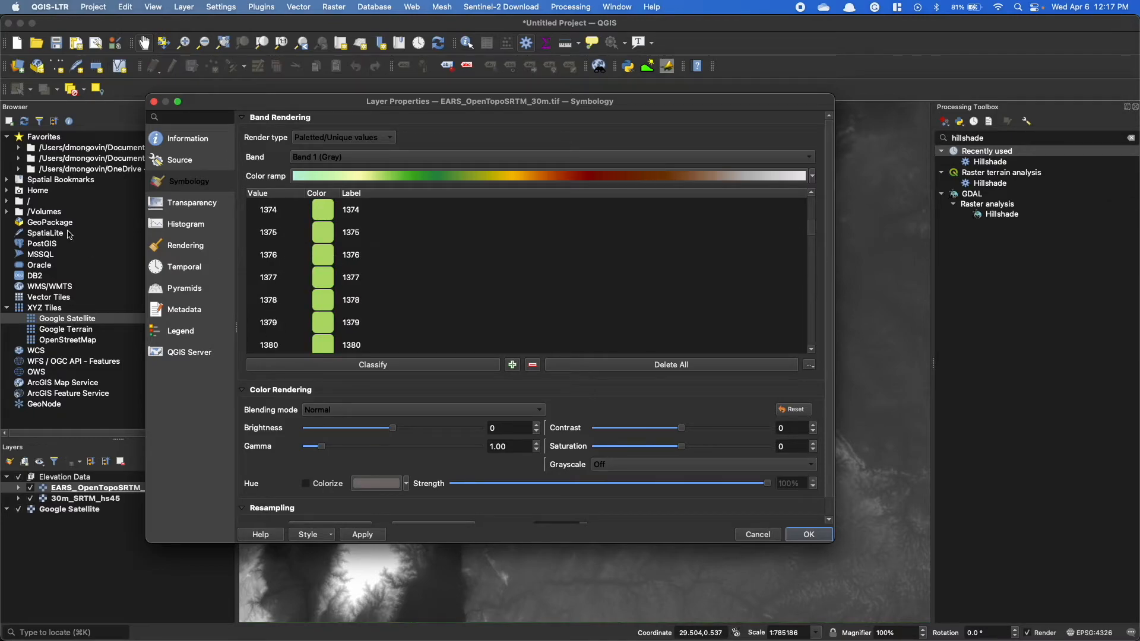
- Set the elevation layer's global opacity to 35%, accept the layer properties, and inspect the colored relief over the hillshade
click(185, 205)
drag(760, 137, 450, 138)
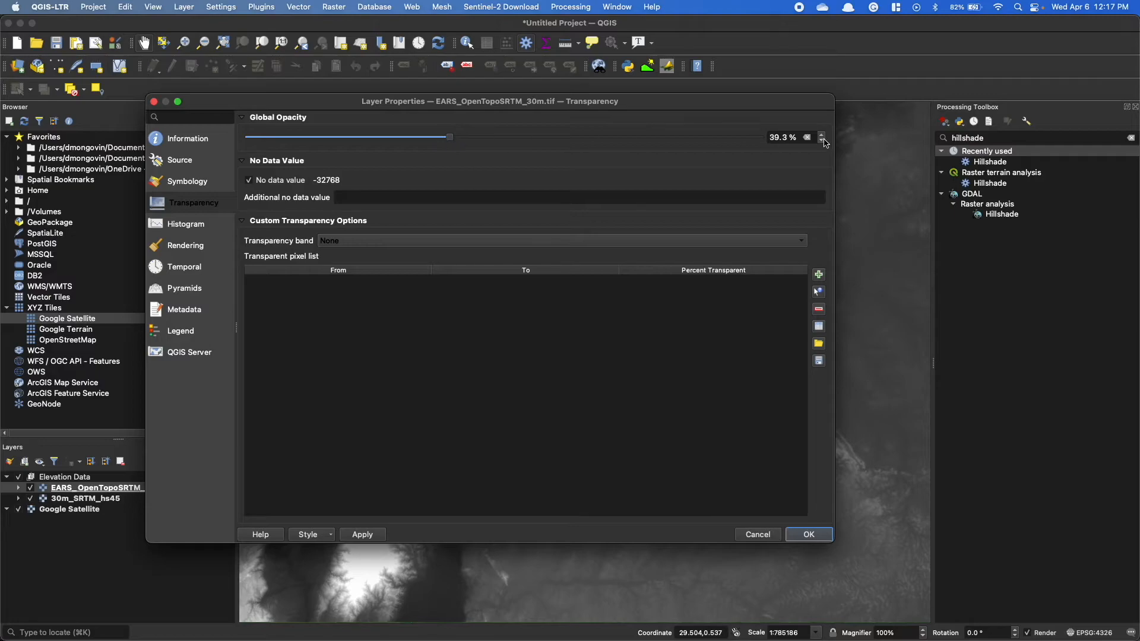
double_click(772, 137)
text(35)
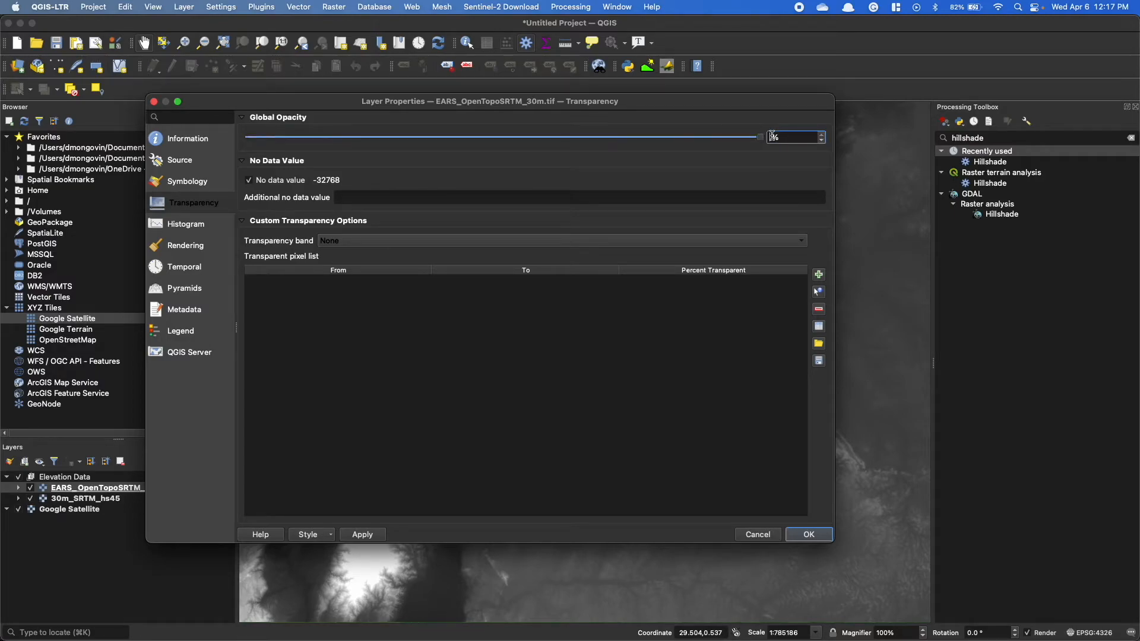
click(634, 171)
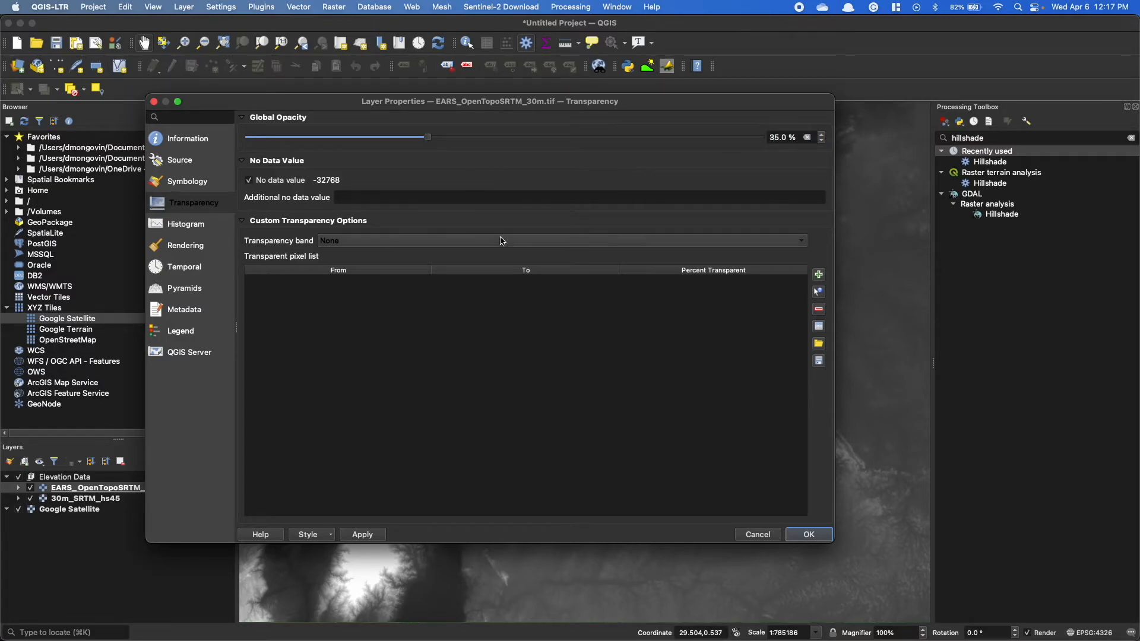
click(813, 537)
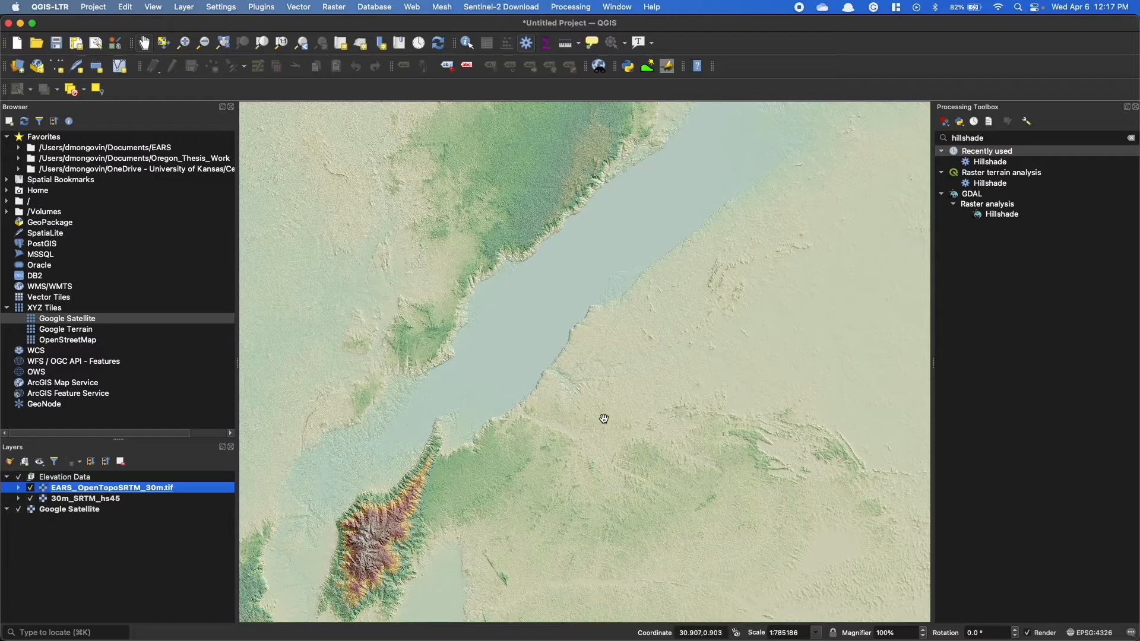
drag(586, 412, 532, 402)
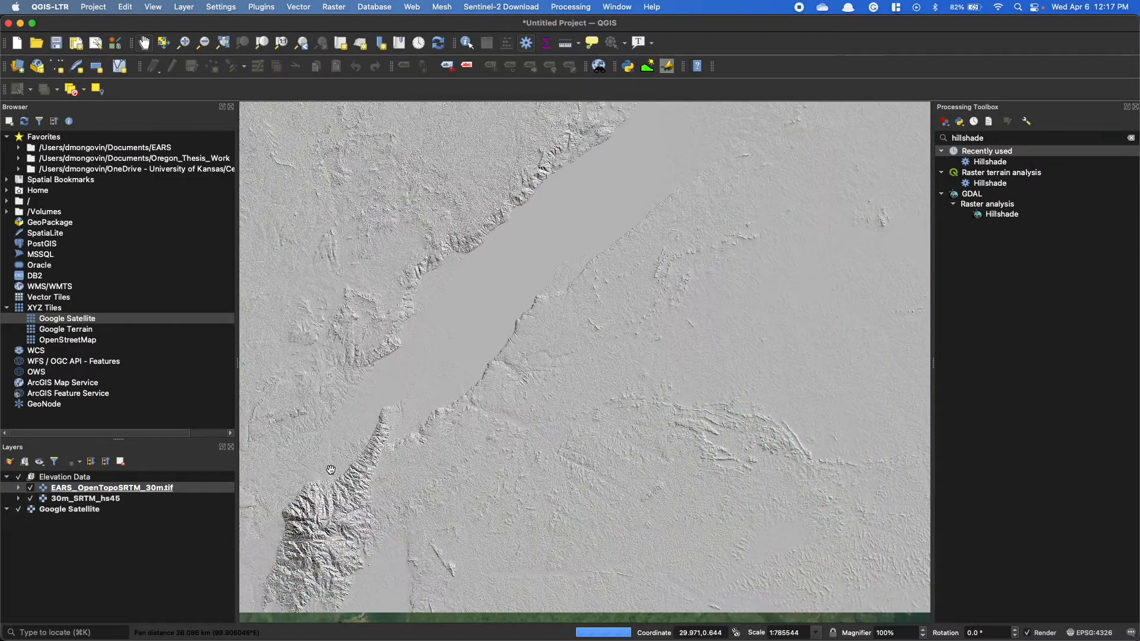
scroll(468, 384, up, 2)
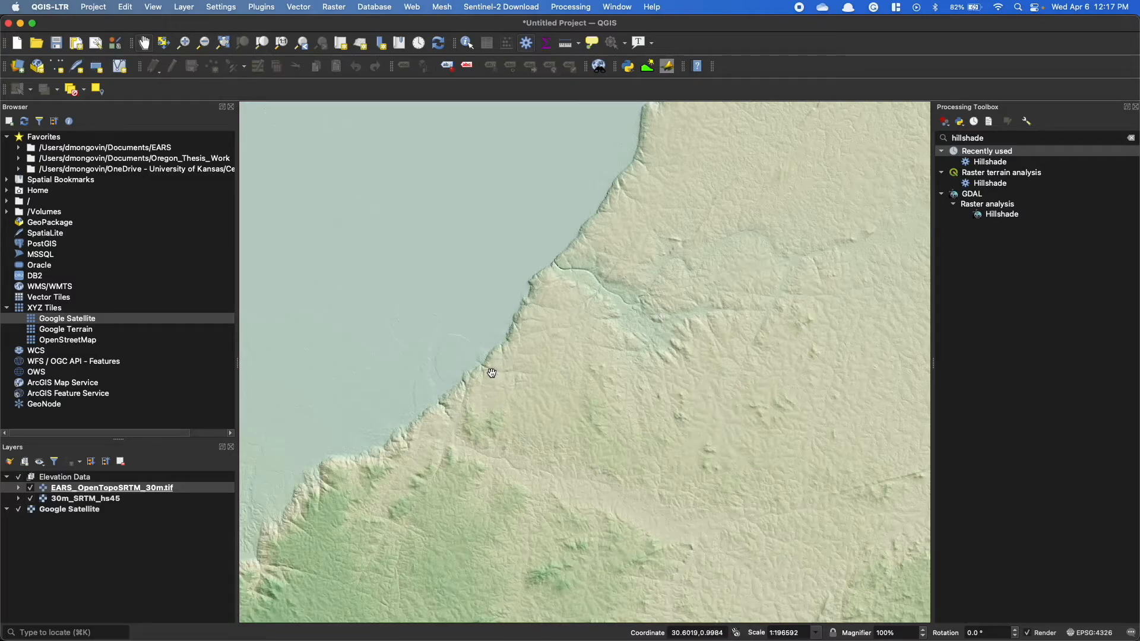
- Examine the color-classified relief across the full raster, around the mountain range and along the lake's shorelines
scroll(492, 374, down, 3)
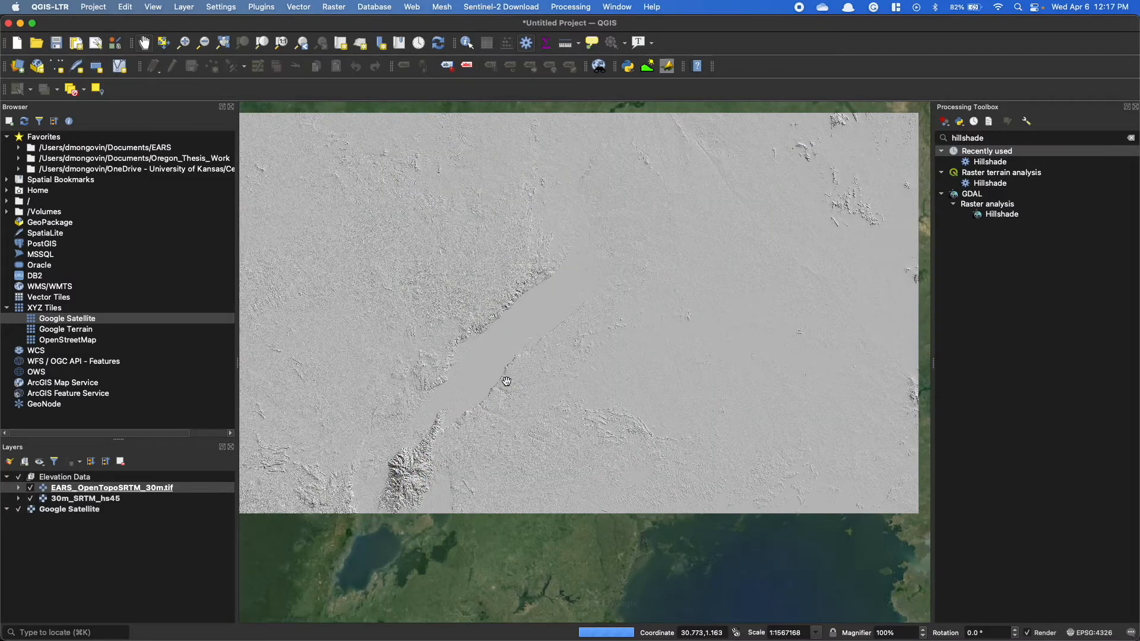
scroll(501, 383, up, 1)
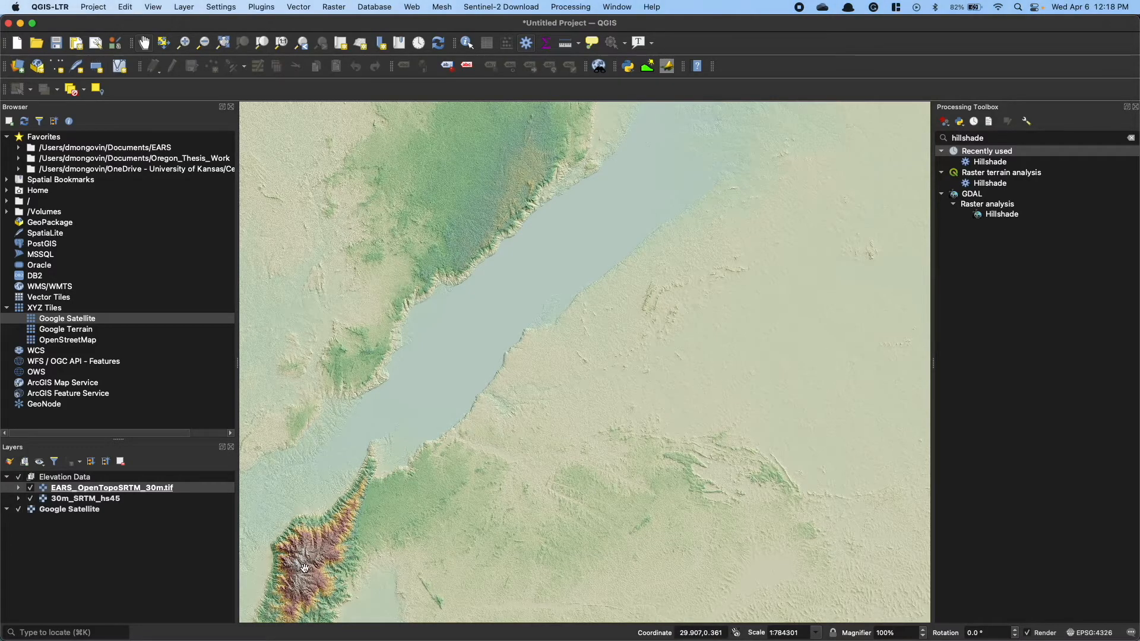
scroll(298, 564, up, 1)
scroll(302, 556, down, 1)
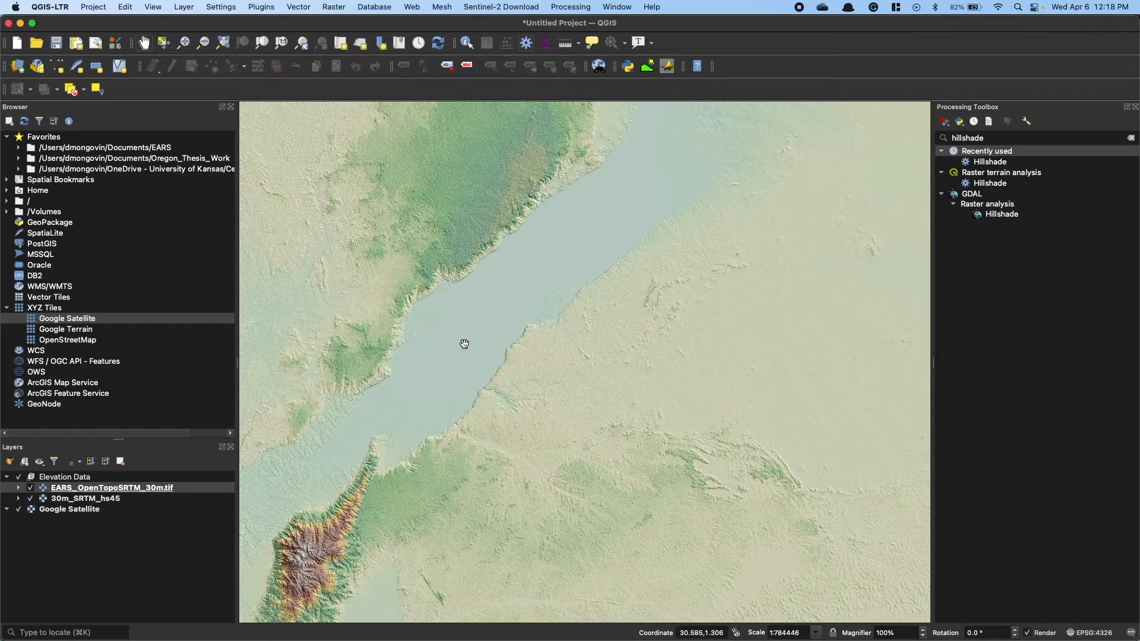
click(591, 245)
drag(590, 245, 540, 301)
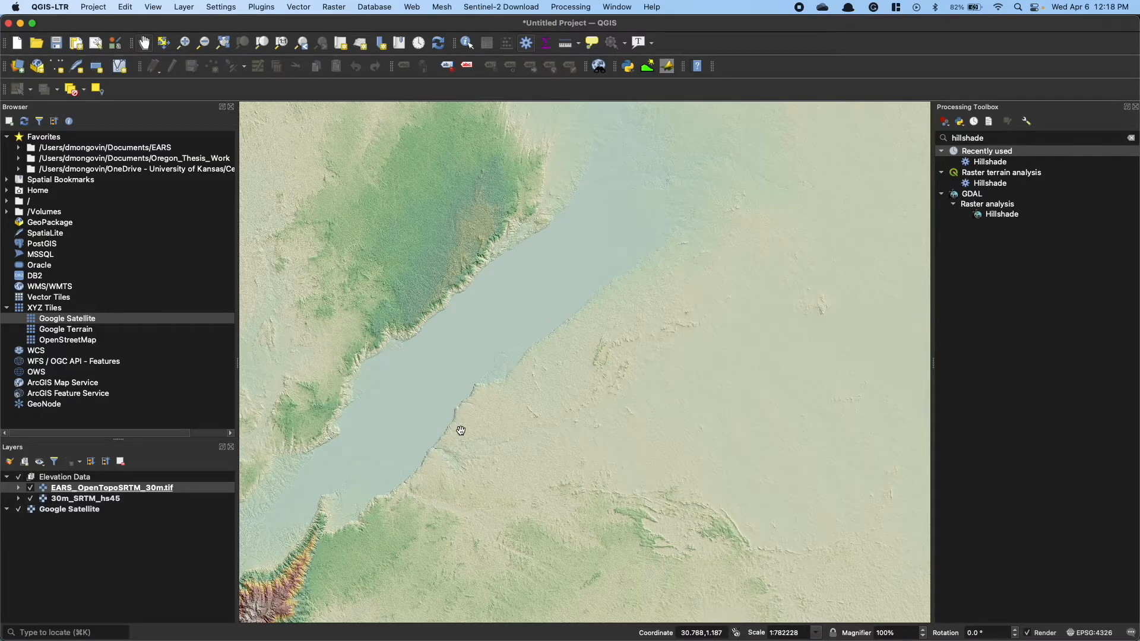
scroll(491, 365, up, 1)
- Review the EARS_OpenTopoSRTM_30m.tif layer's symbology, including its class list, color rendering and zoomed-in resampling options
double_click(191, 488)
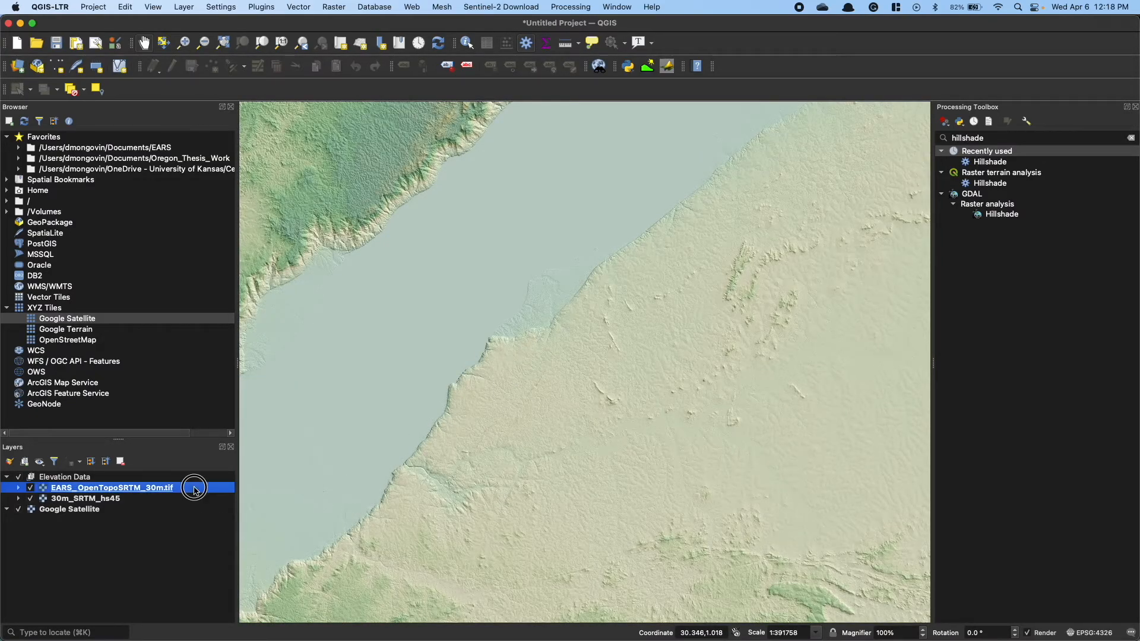
drag(344, 101, 373, 112)
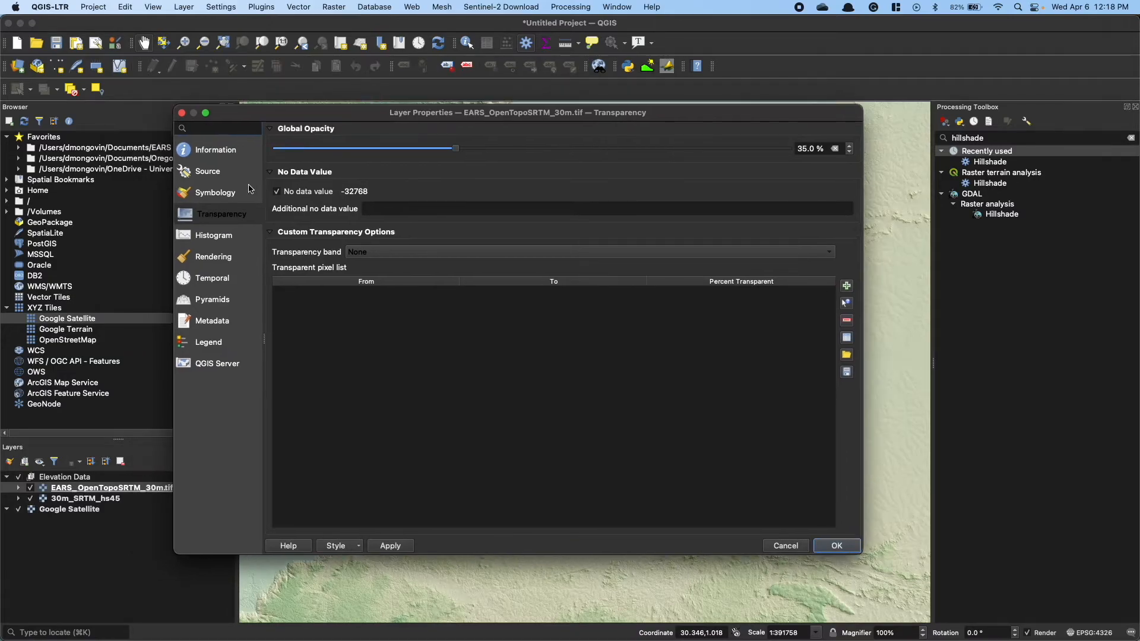
click(238, 196)
click(378, 152)
click(380, 151)
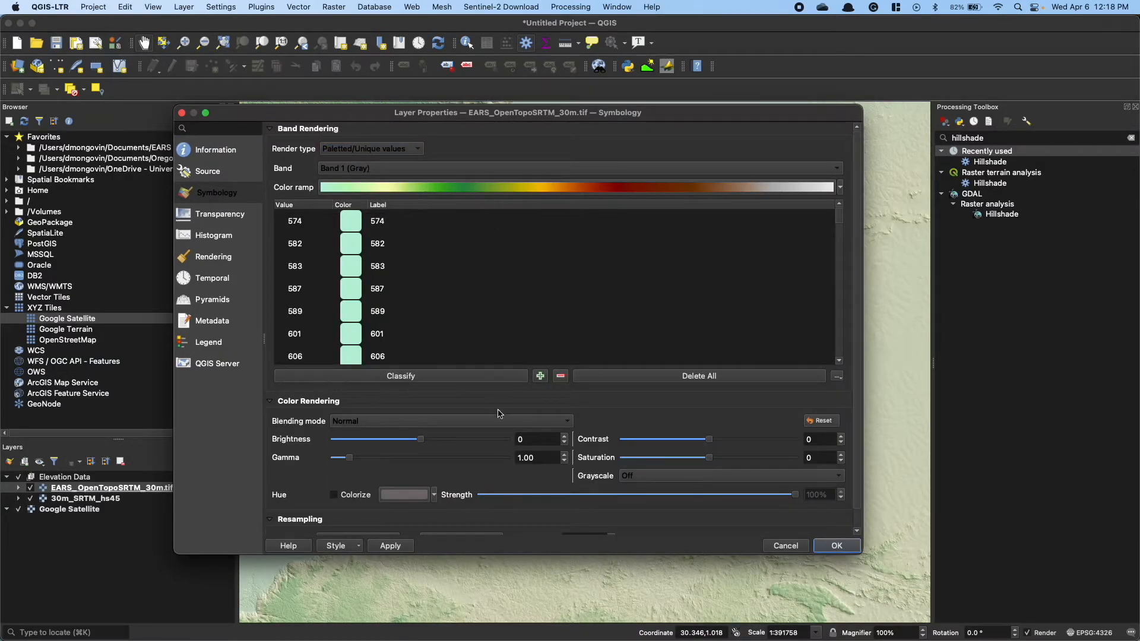
scroll(474, 462, down, 3)
scroll(298, 432, down, 2)
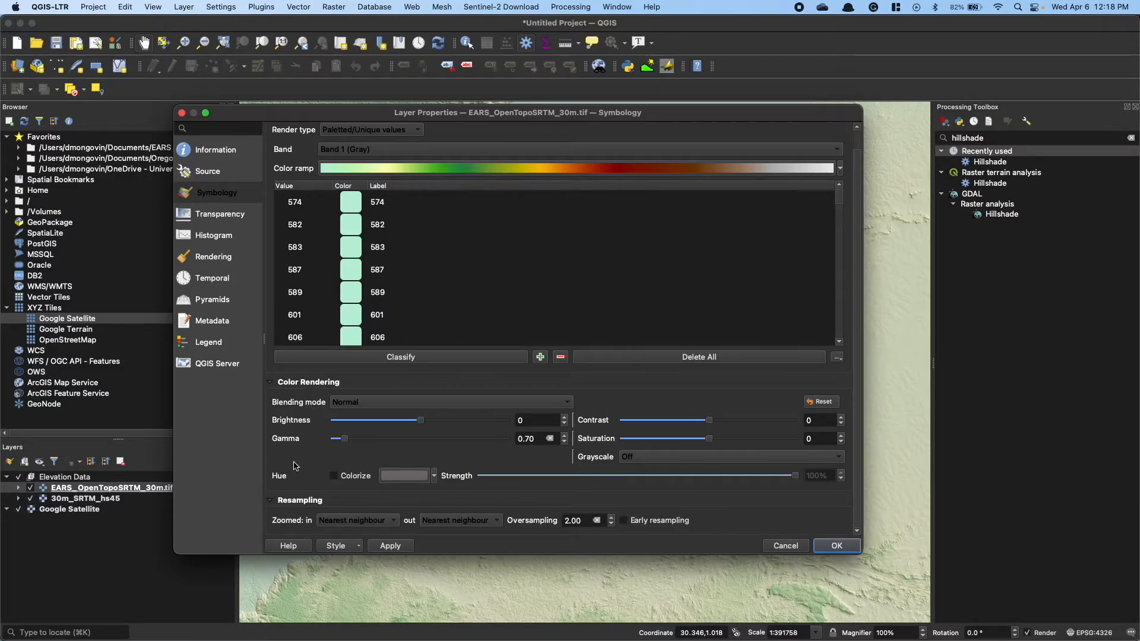
click(382, 519)
click(327, 492)
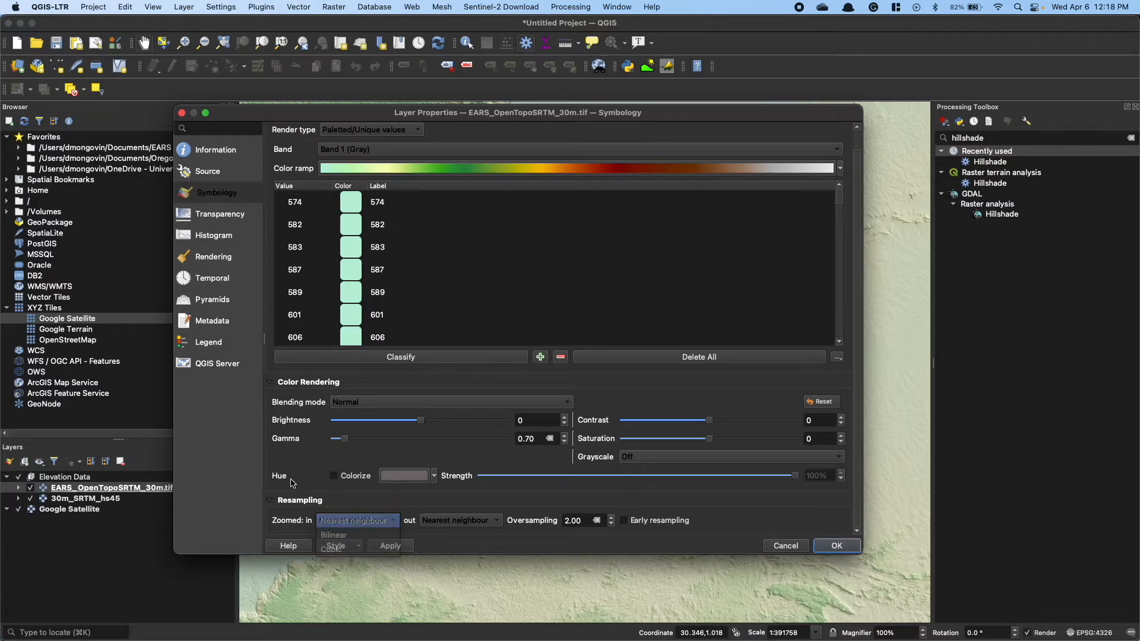
scroll(296, 474, up, 2)
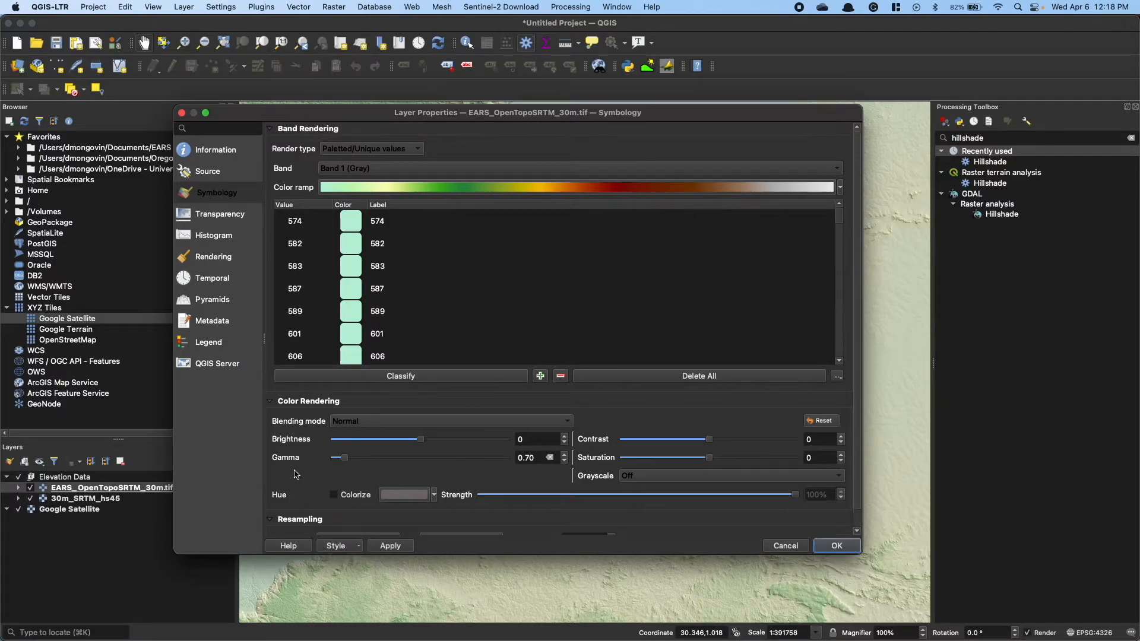
- Check the available render types for the elevation layer and discard the layer properties without applying anything
click(387, 152)
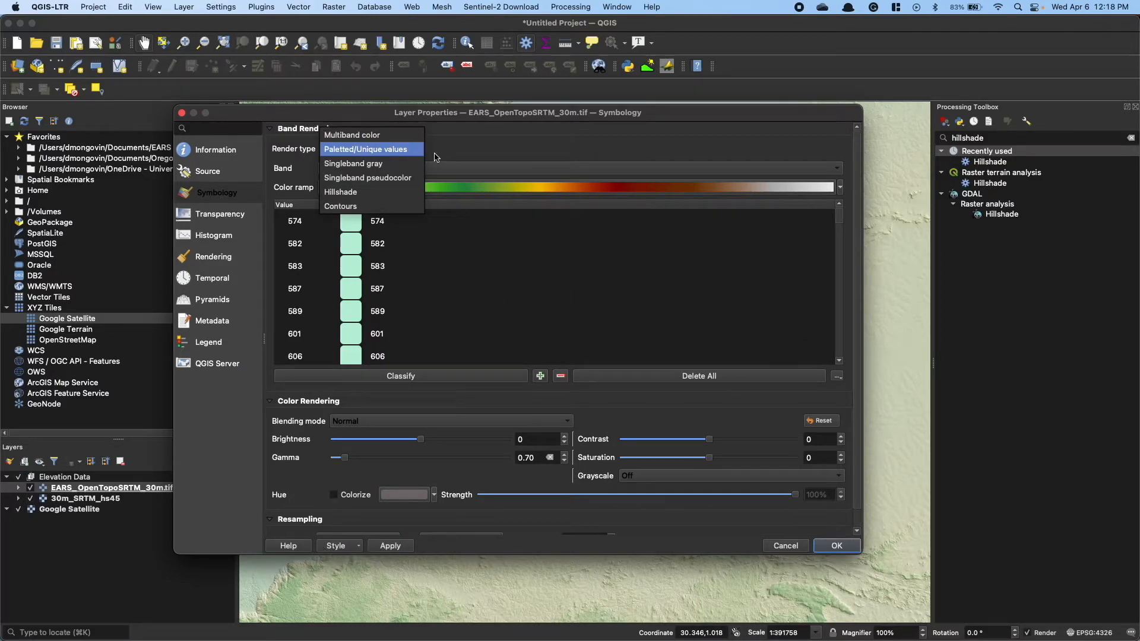
click(478, 162)
click(437, 168)
click(522, 146)
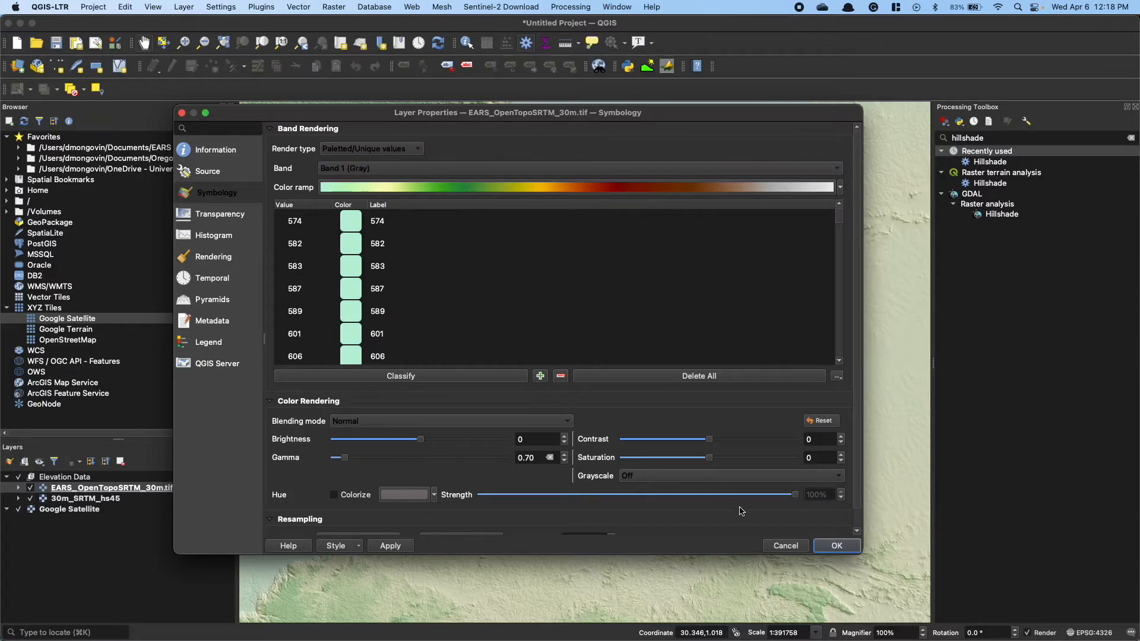
click(783, 546)
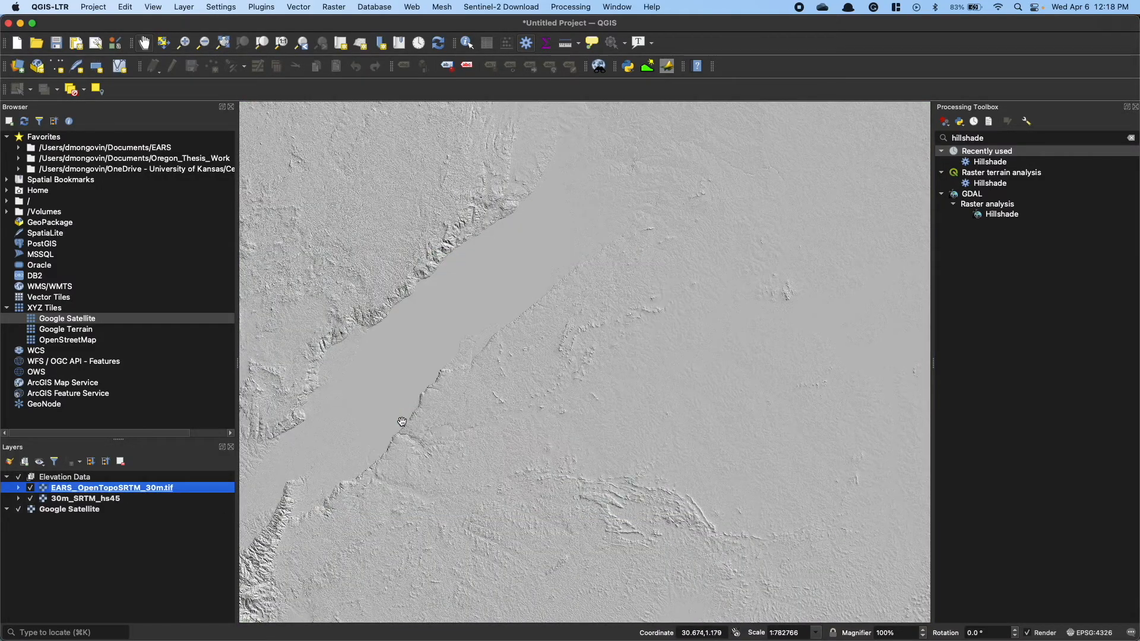
- Find the Slope tool for the EARS_OpenTopoSRTM_30m.tif elevation layer and set its Z factor to 0.00000898
drag(402, 422, 466, 423)
scroll(444, 398, down, 1)
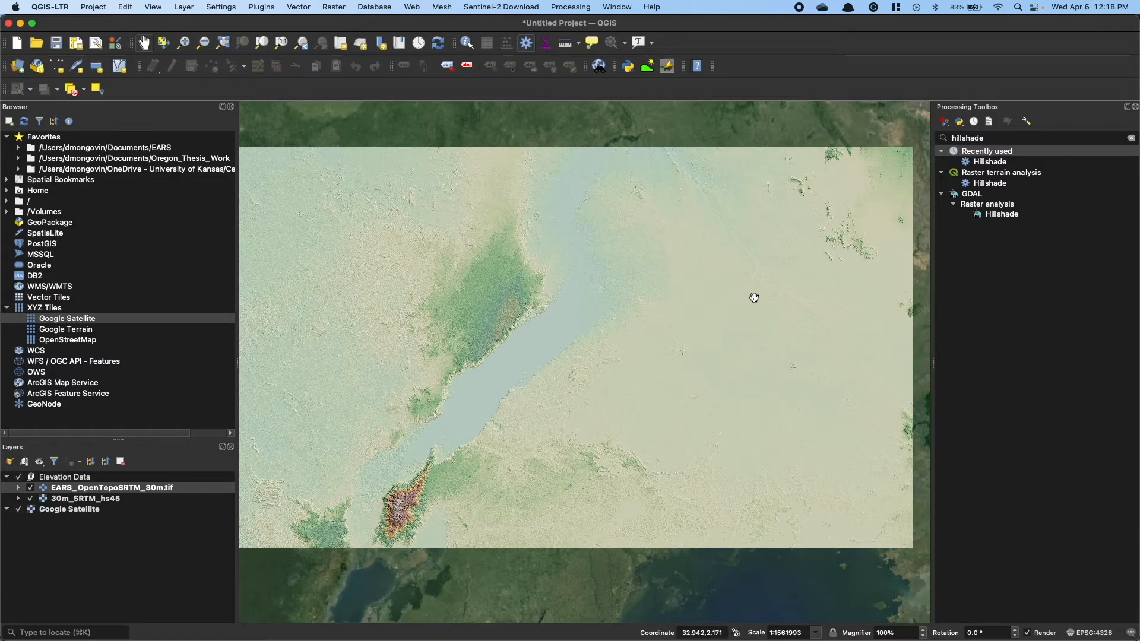
click(1107, 138)
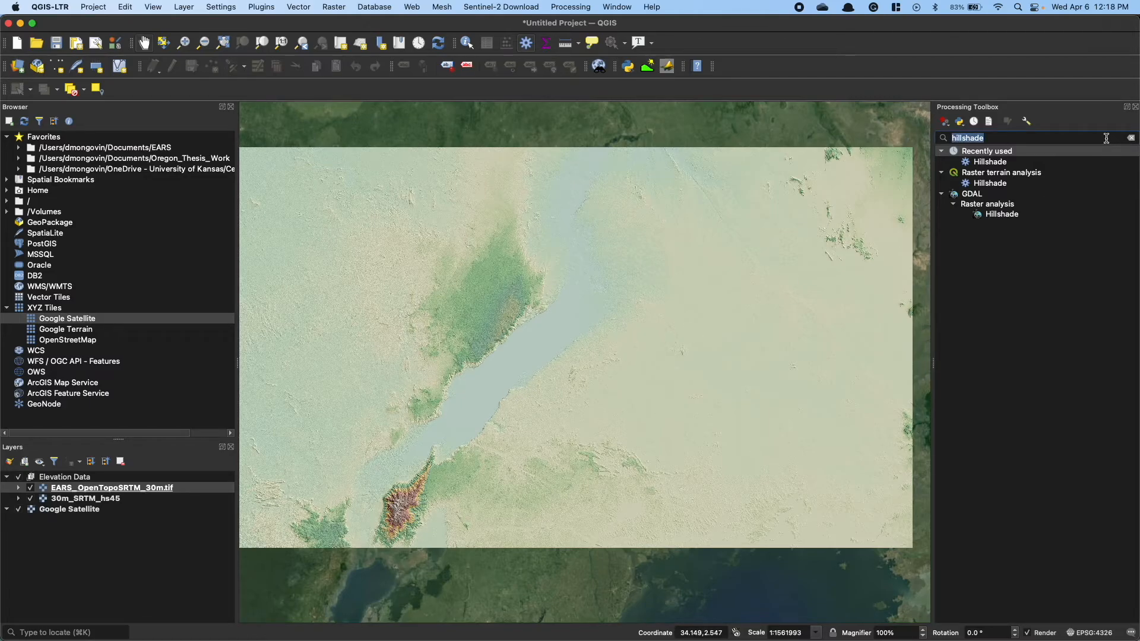
text(slope)
key(Return)
mouse_move(495, 124)
mouse_down()
mouse_move(472, 125)
mouse_move(482, 125)
mouse_up()
double_click(395, 206)
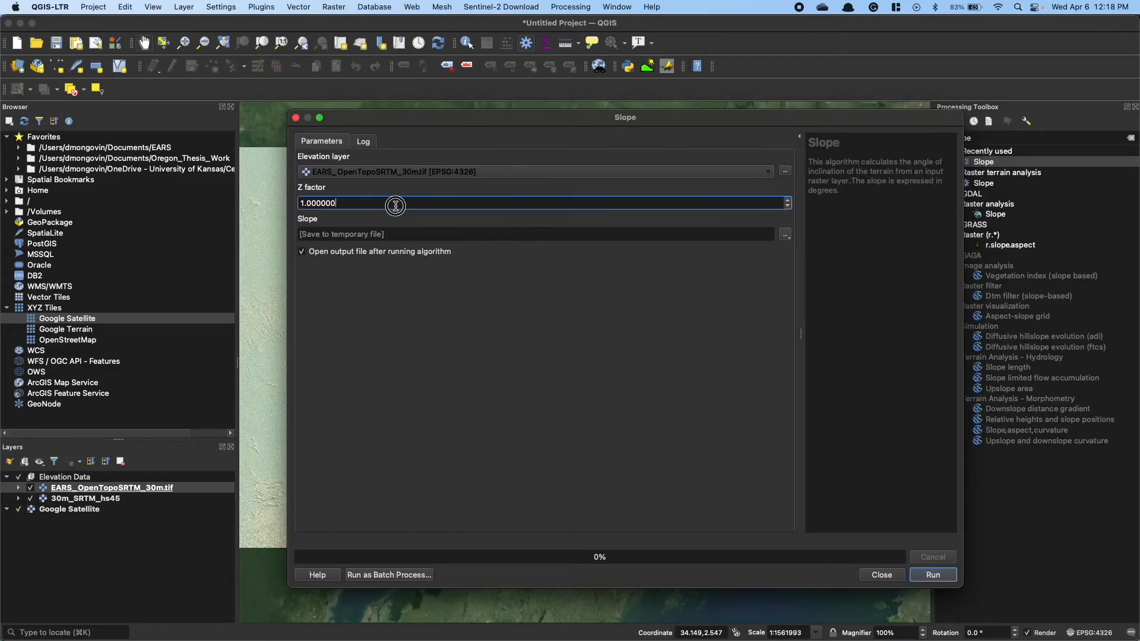
click(396, 206)
click(361, 206)
drag(361, 206, 276, 212)
text(0.00000898)
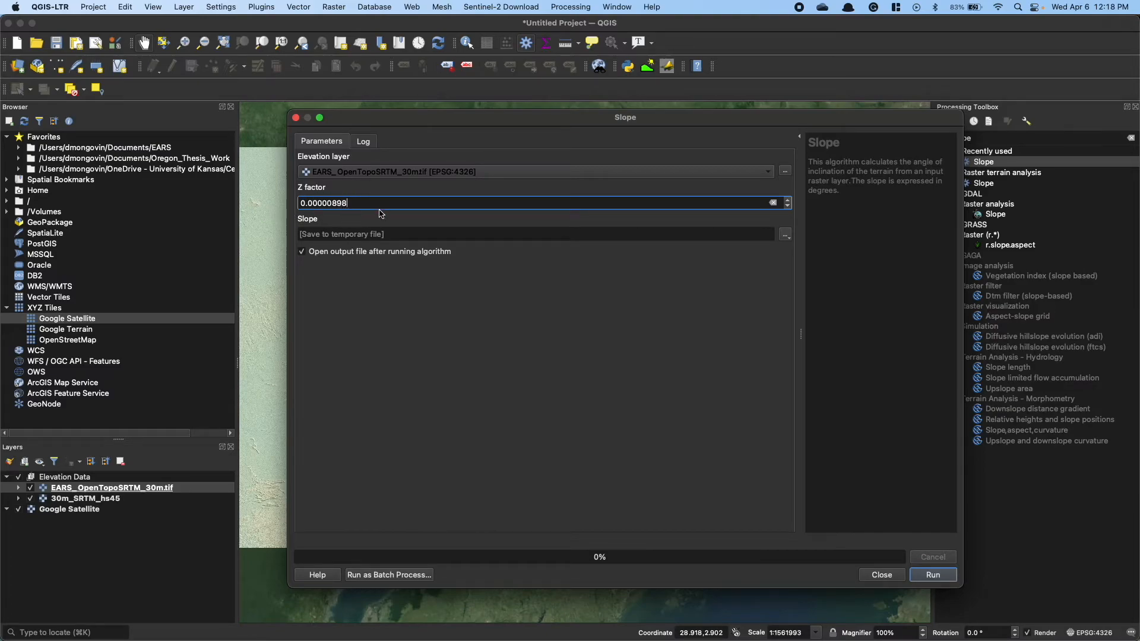
- Save the slope output as SRTM_slope.tif in the Hillshades folder, replacing the existing file, and run the Slope algorithm
click(785, 236)
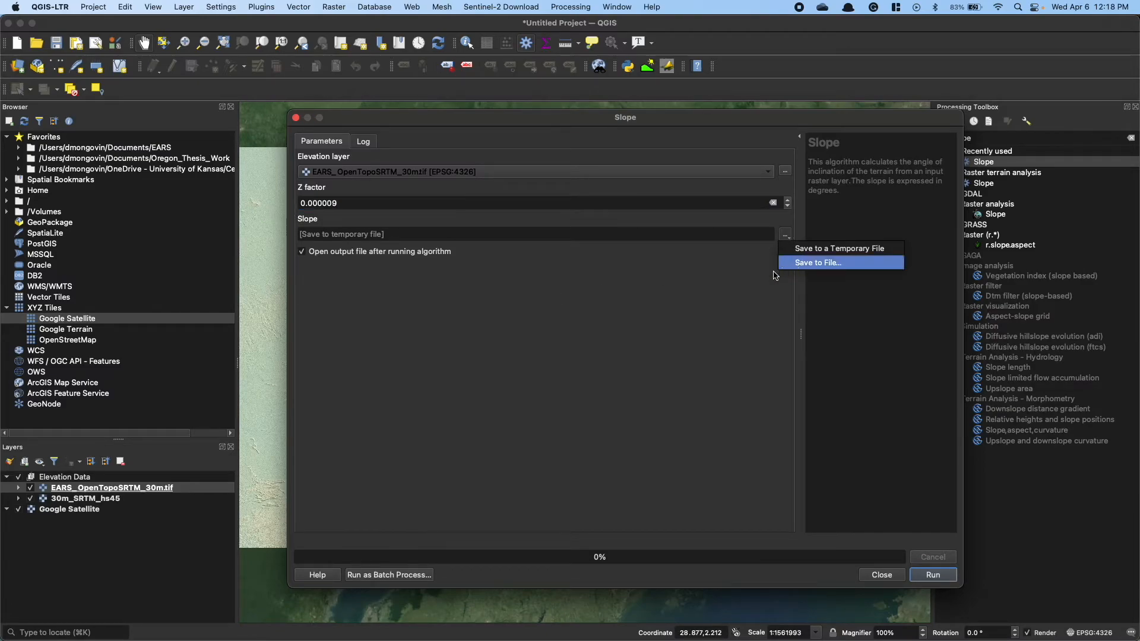
click(795, 269)
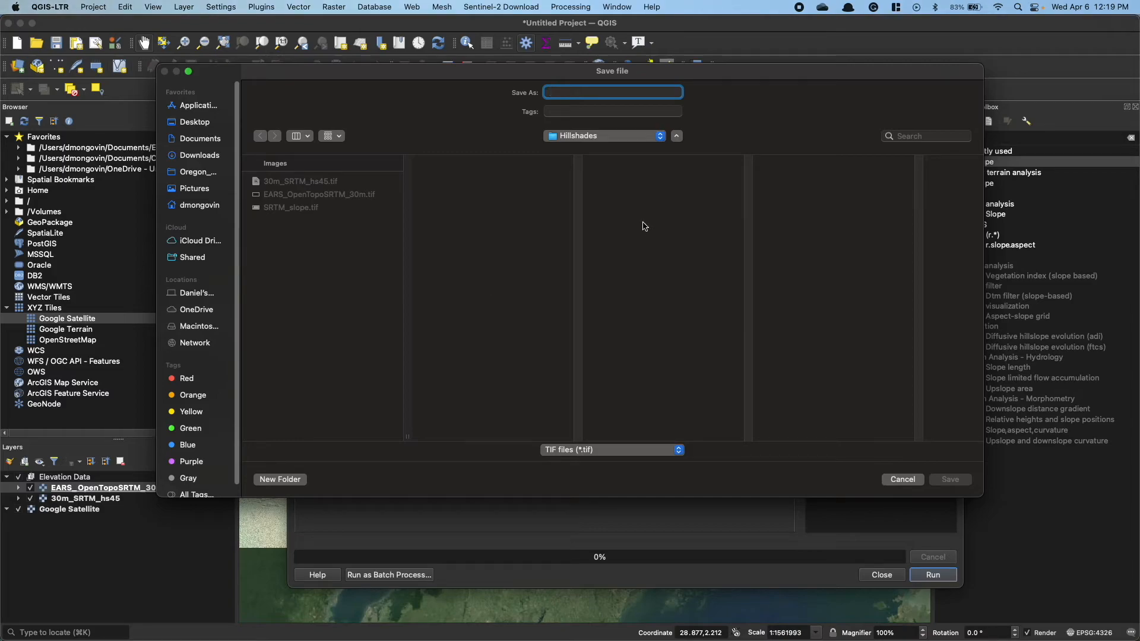
click(342, 206)
click(290, 214)
click(950, 480)
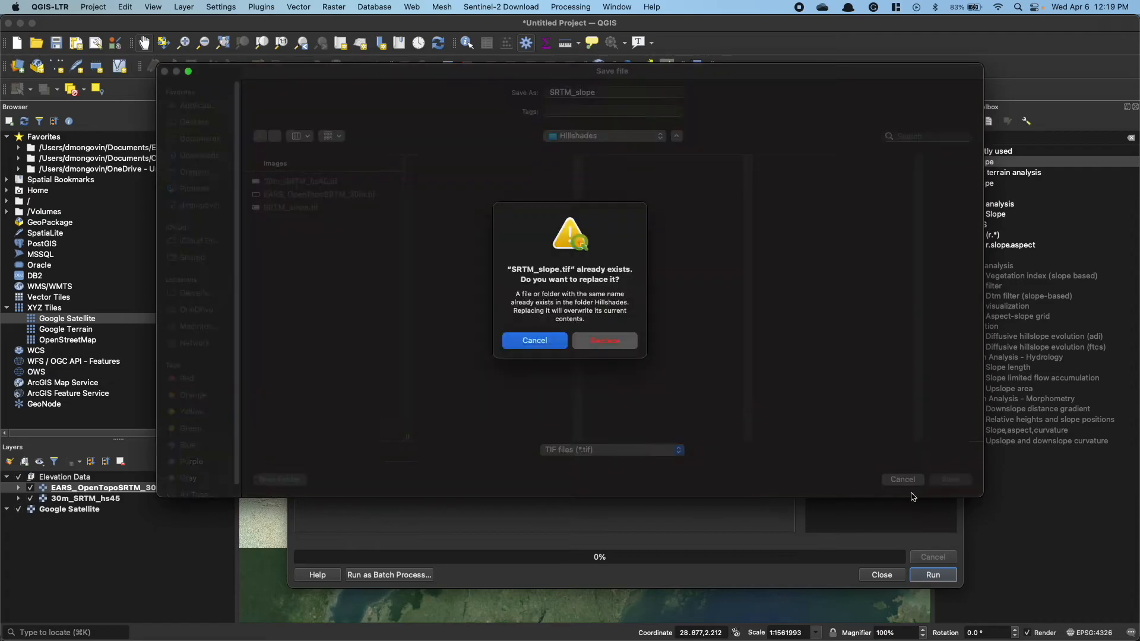
click(605, 341)
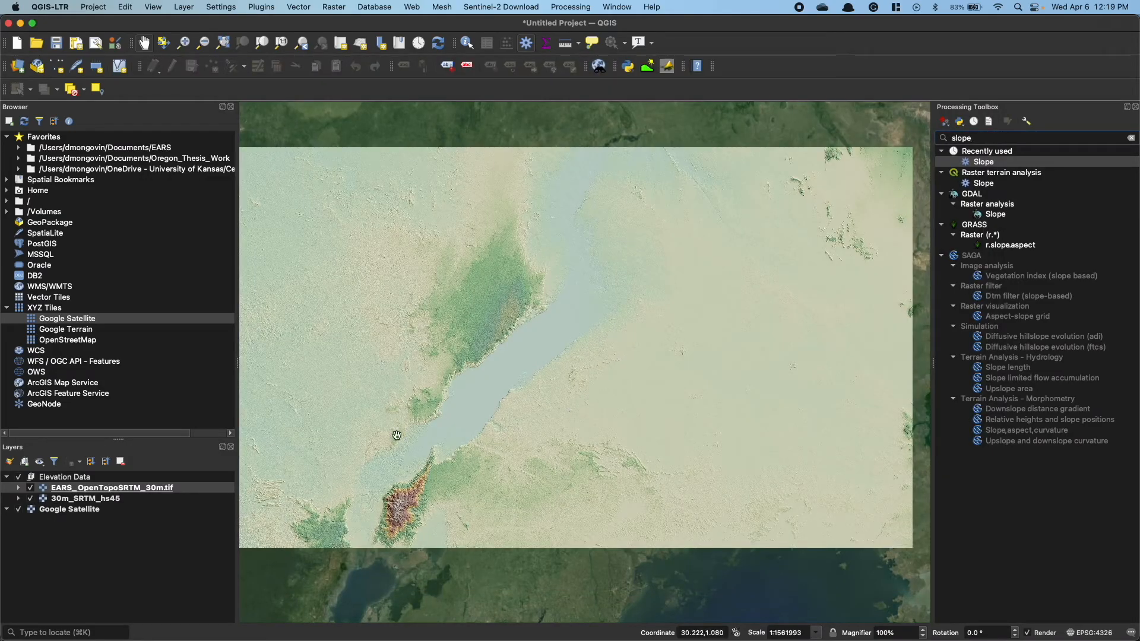
key(ctrl+Up)
click(883, 313)
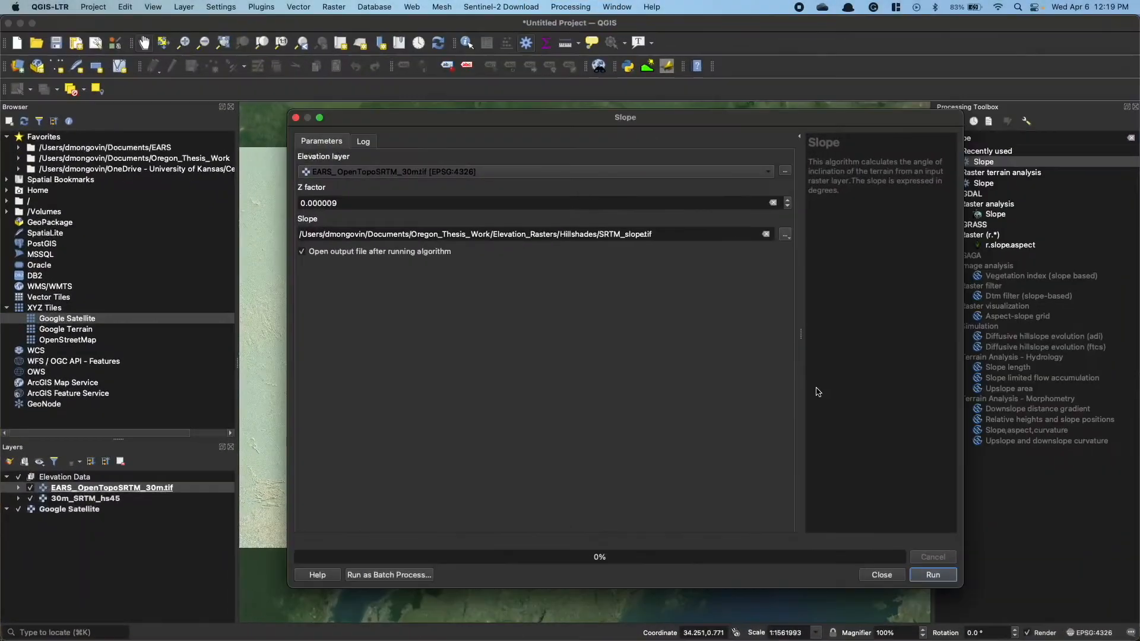
click(918, 574)
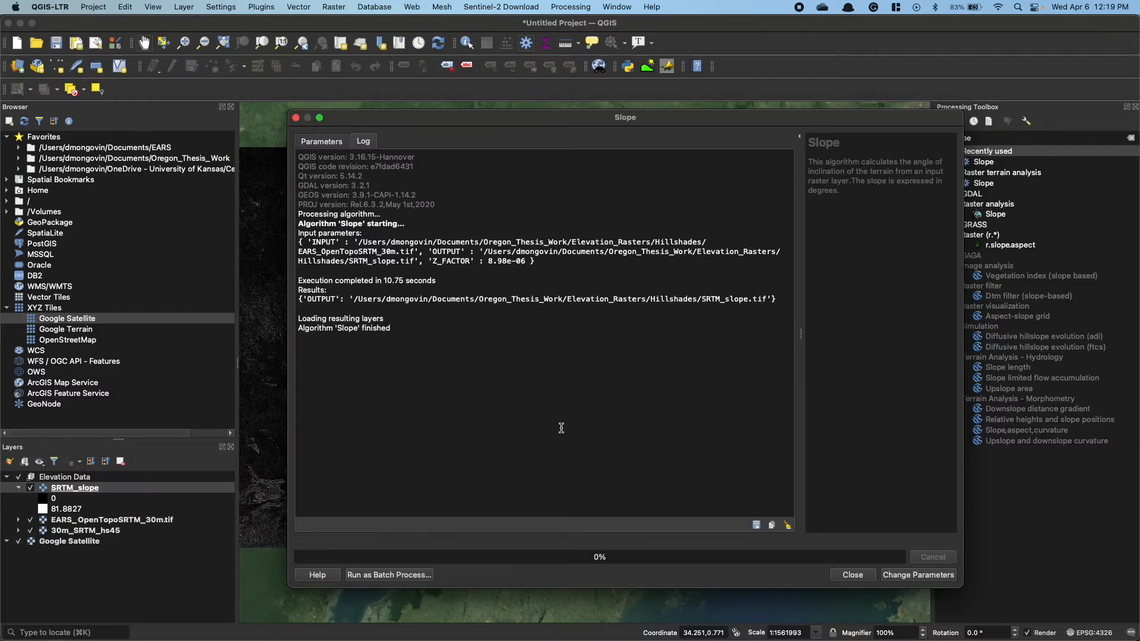
click(859, 576)
- Collapse the SRTM_slope layer's legend and place the layer between the elevation layer and the 30m_SRTM_hs45 hillshade
scroll(530, 425, up, 1)
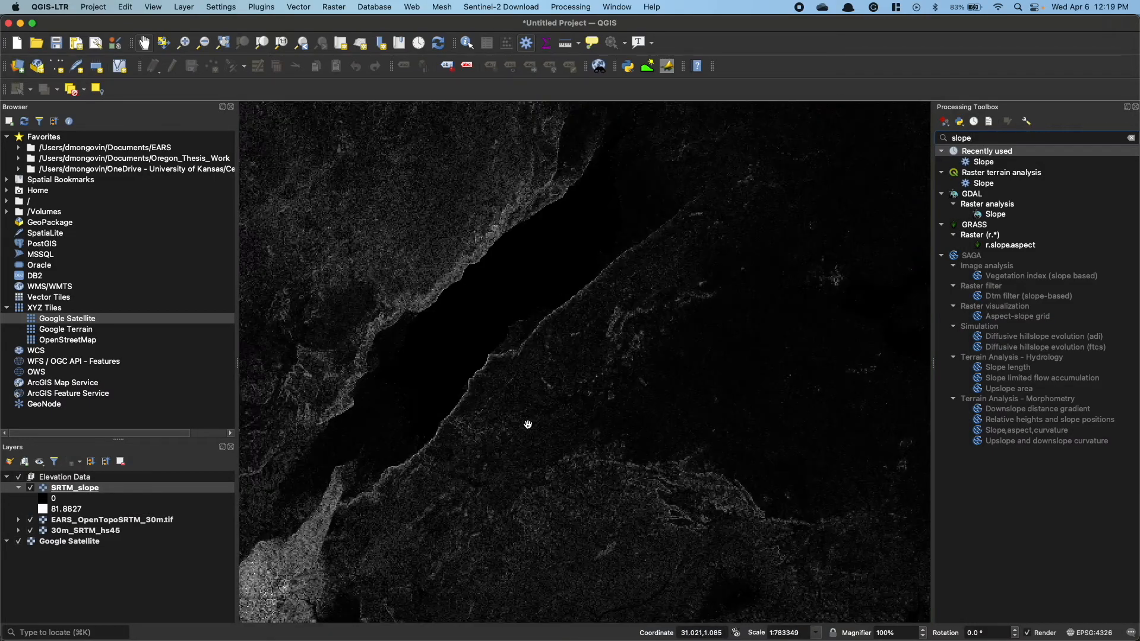
drag(467, 423, 528, 428)
scroll(494, 342, up, 1)
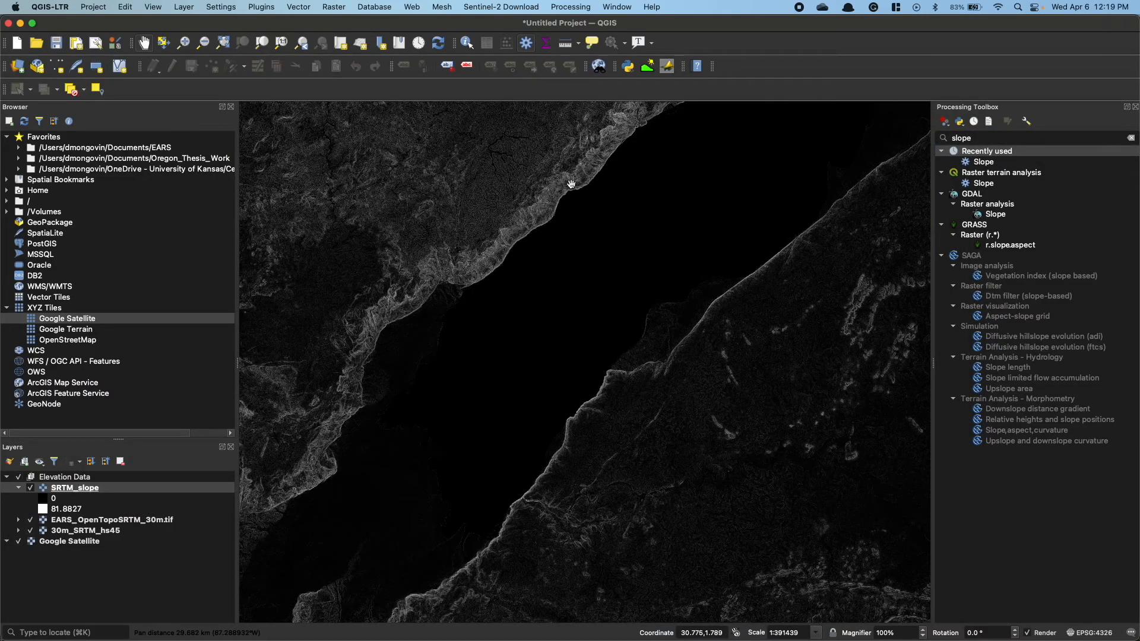
drag(420, 425, 511, 269)
drag(563, 340, 497, 336)
scroll(485, 276, down, 1)
click(18, 488)
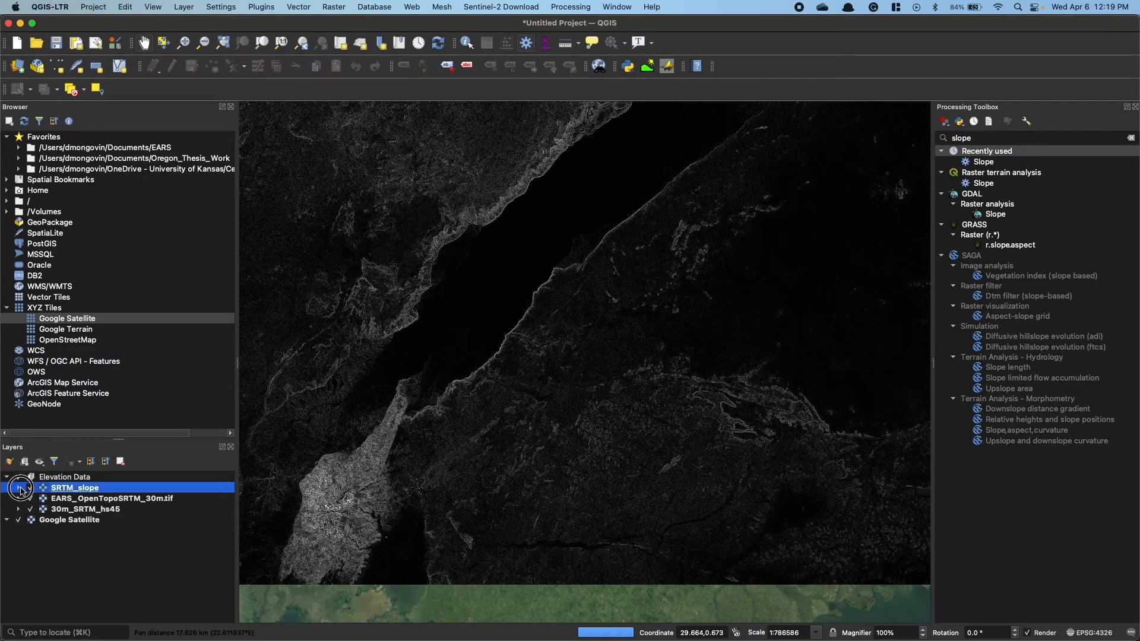
drag(105, 488, 126, 507)
- Toggle the visibility of the elevation and slope layers to compare their contributions, leaving both layers shown
click(32, 489)
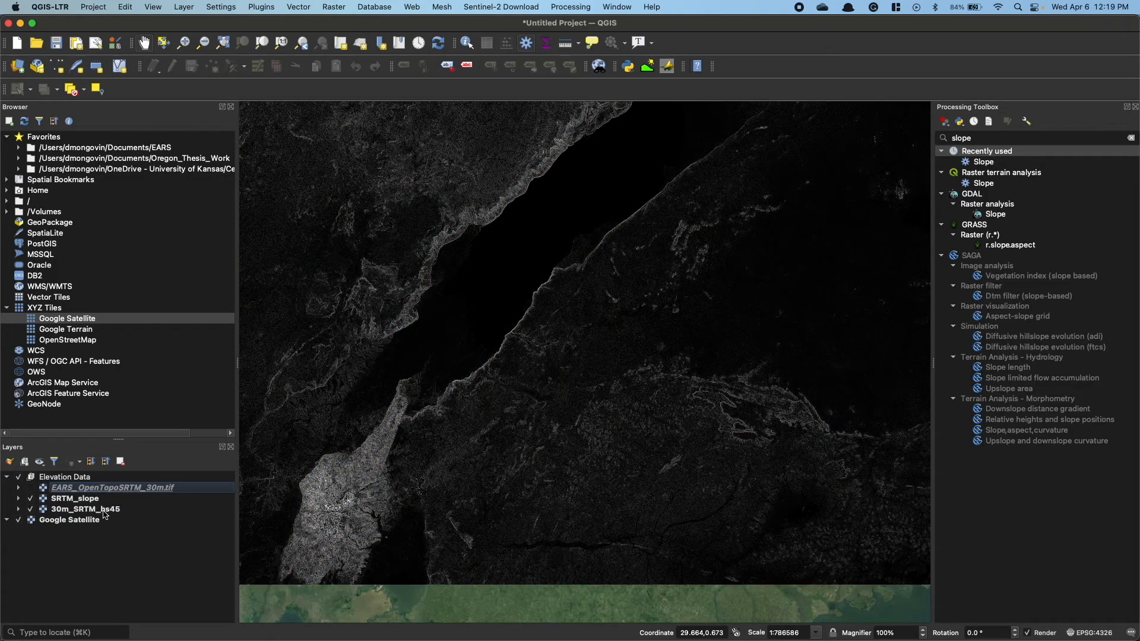
click(30, 499)
click(31, 498)
click(30, 488)
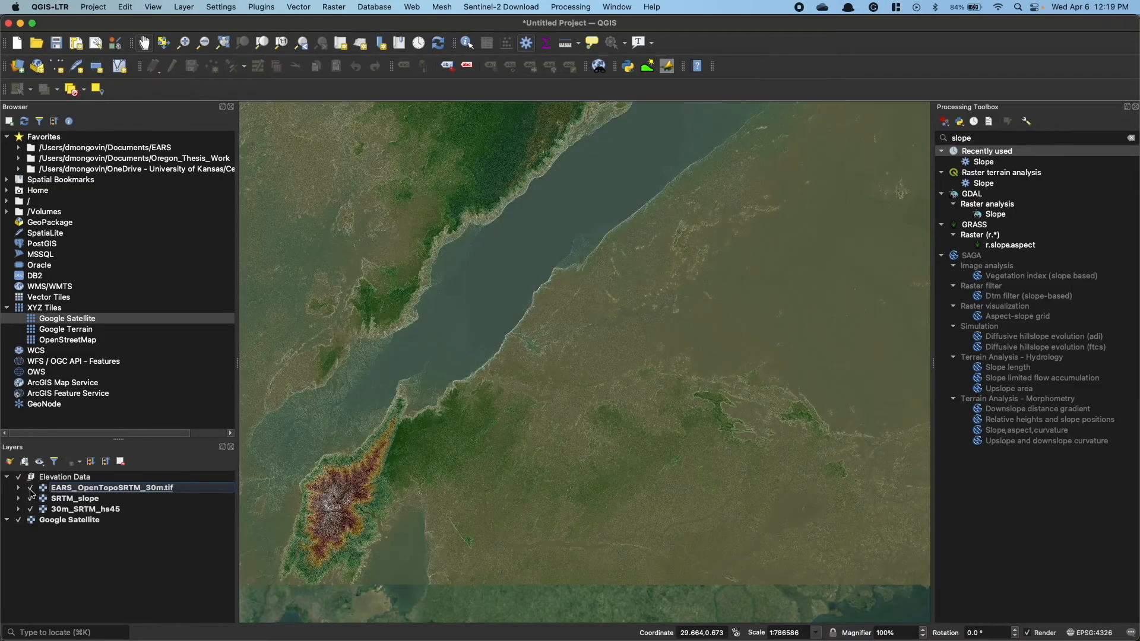
- Set the SRTM_slope layer's global opacity to 40% and accept the layer properties
double_click(83, 499)
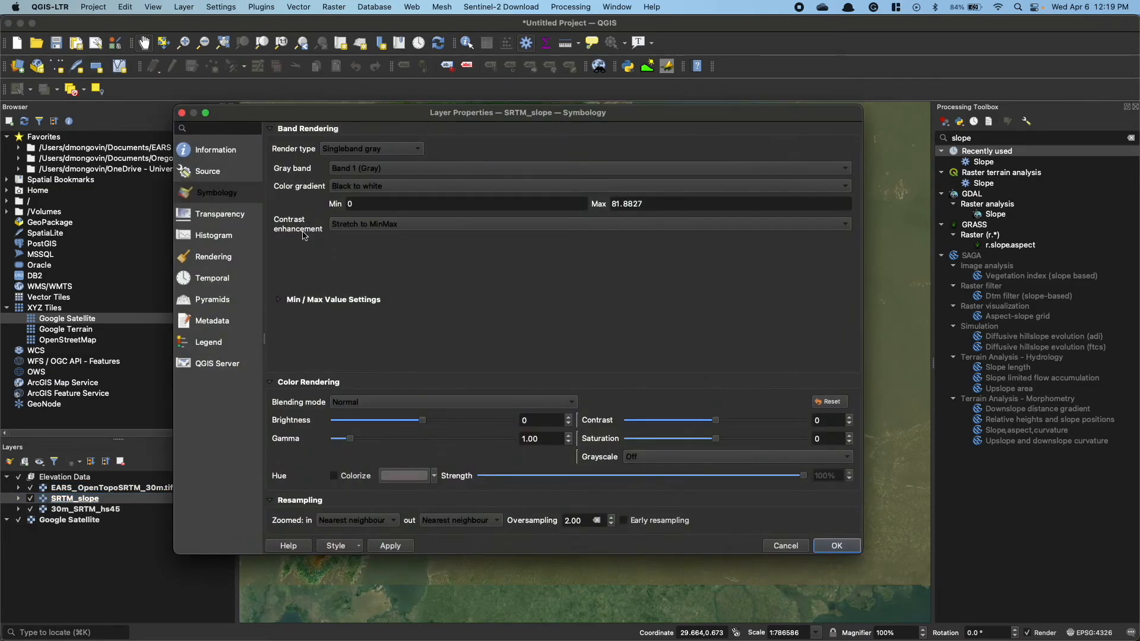
click(247, 216)
drag(787, 150, 520, 148)
click(797, 148)
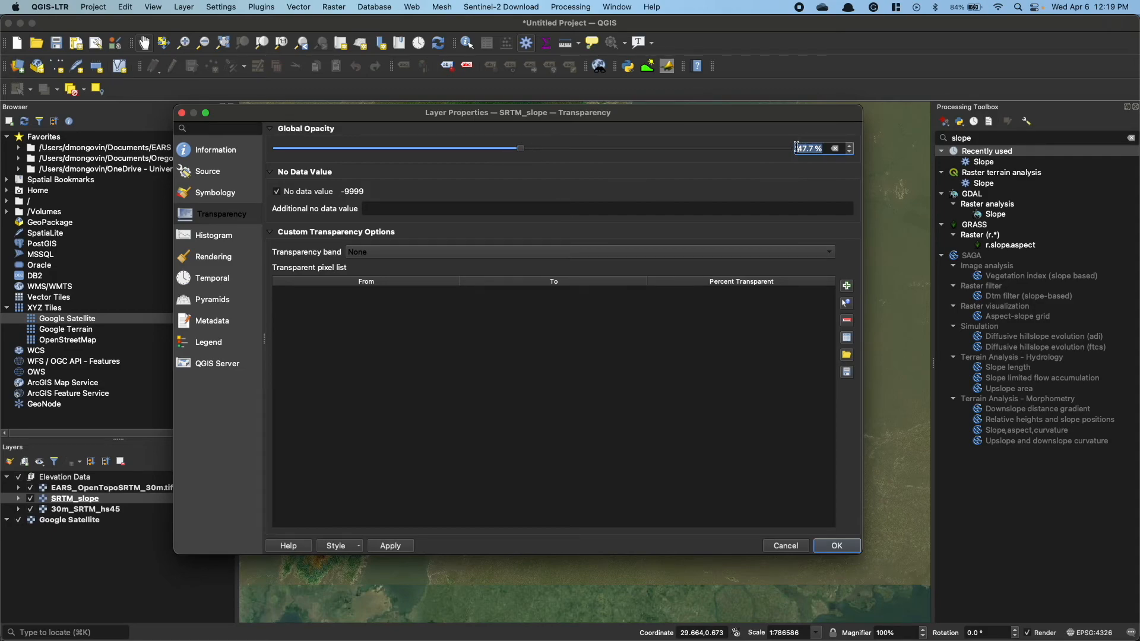
text(40)
click(848, 549)
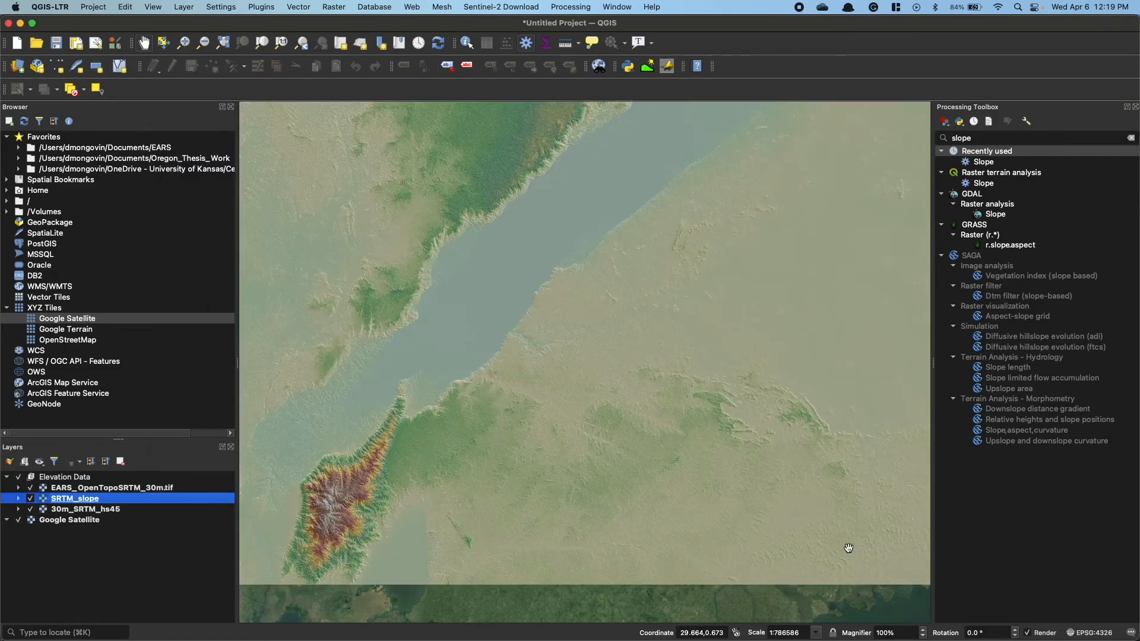
- Hide the elevation layer and toggle SRTM_slope to compare the lakeshore hillshade with and without the slope overlay
drag(558, 408, 540, 472)
scroll(519, 392, up, 2)
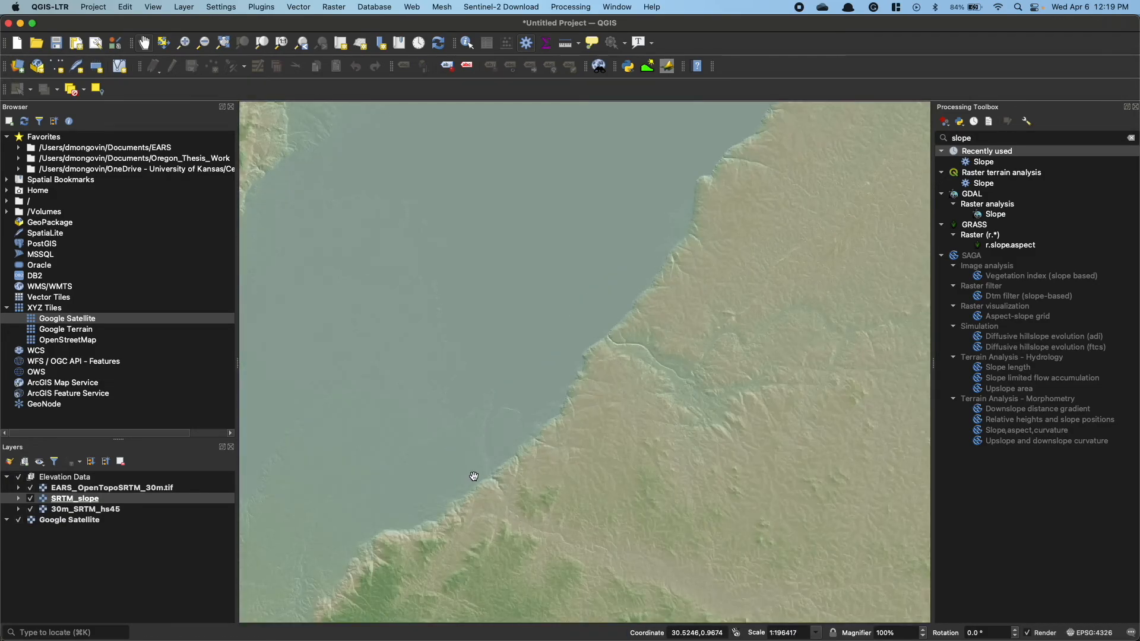
scroll(416, 511, up, 1)
scroll(514, 426, up, 1)
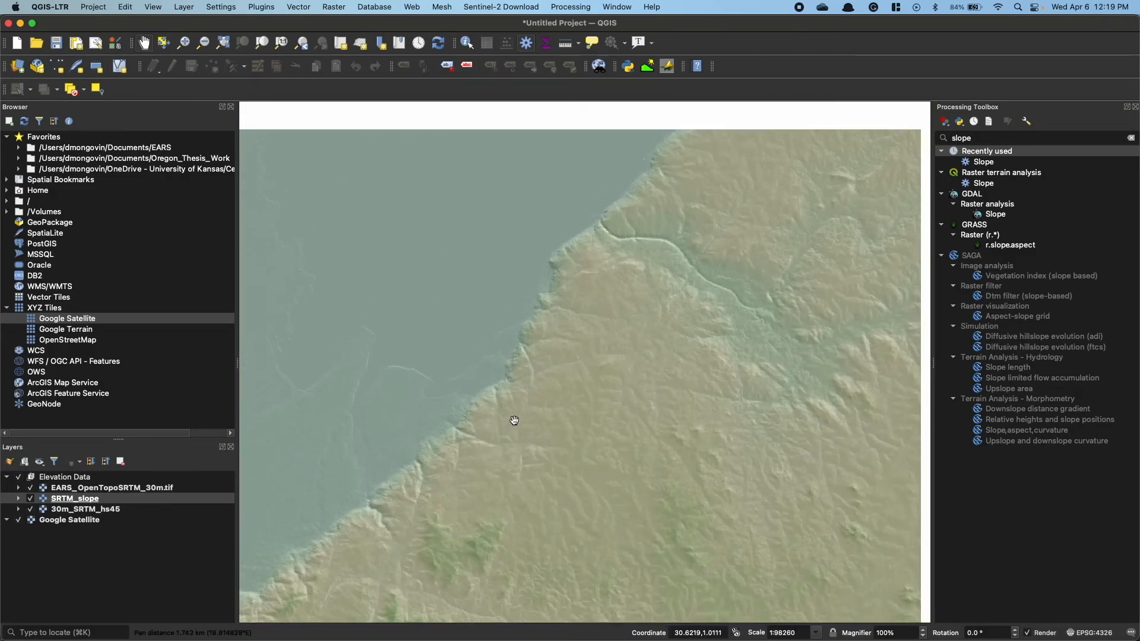
click(30, 498)
drag(572, 355, 572, 383)
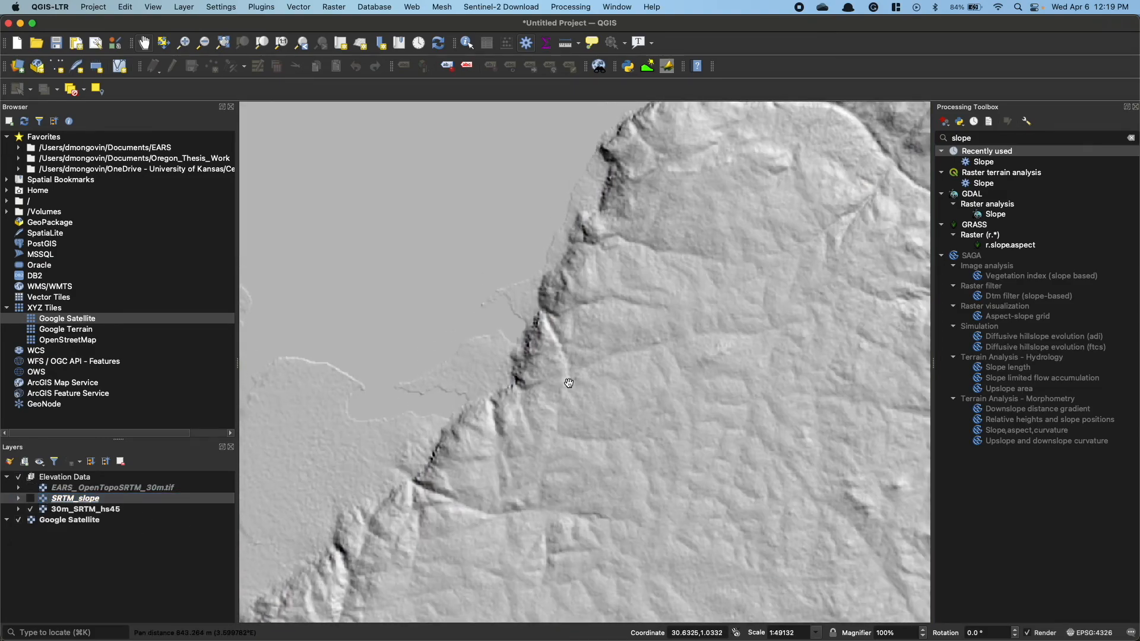
scroll(572, 383, down, 1)
click(31, 498)
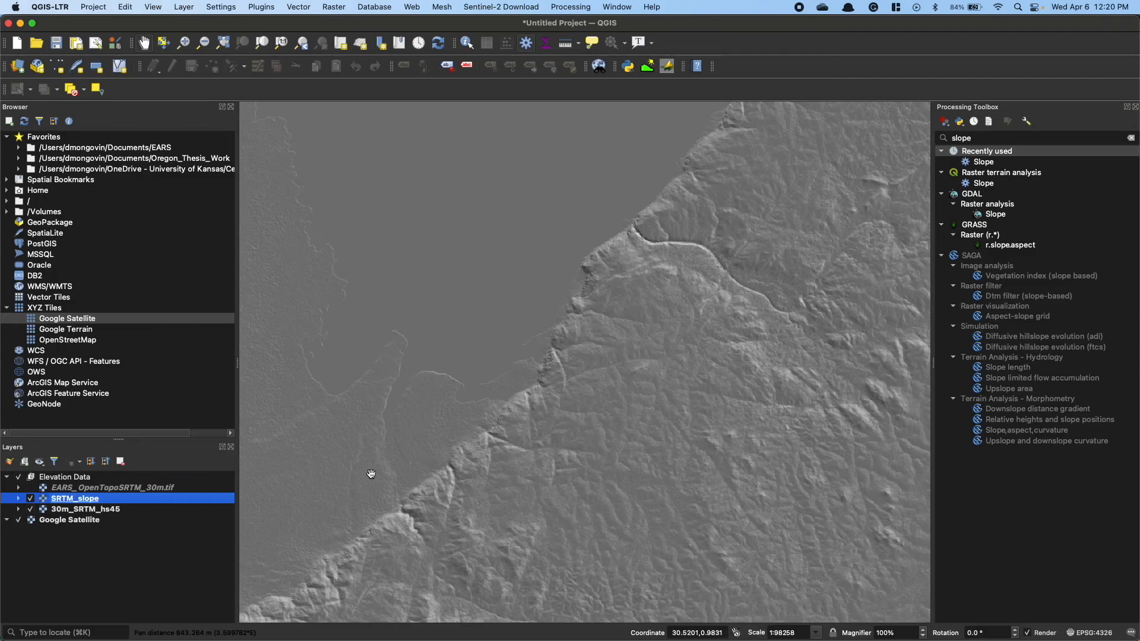
- Lower the SRTM_slope layer's global opacity to 31% and accept the layer properties
double_click(113, 499)
click(851, 156)
click(851, 155)
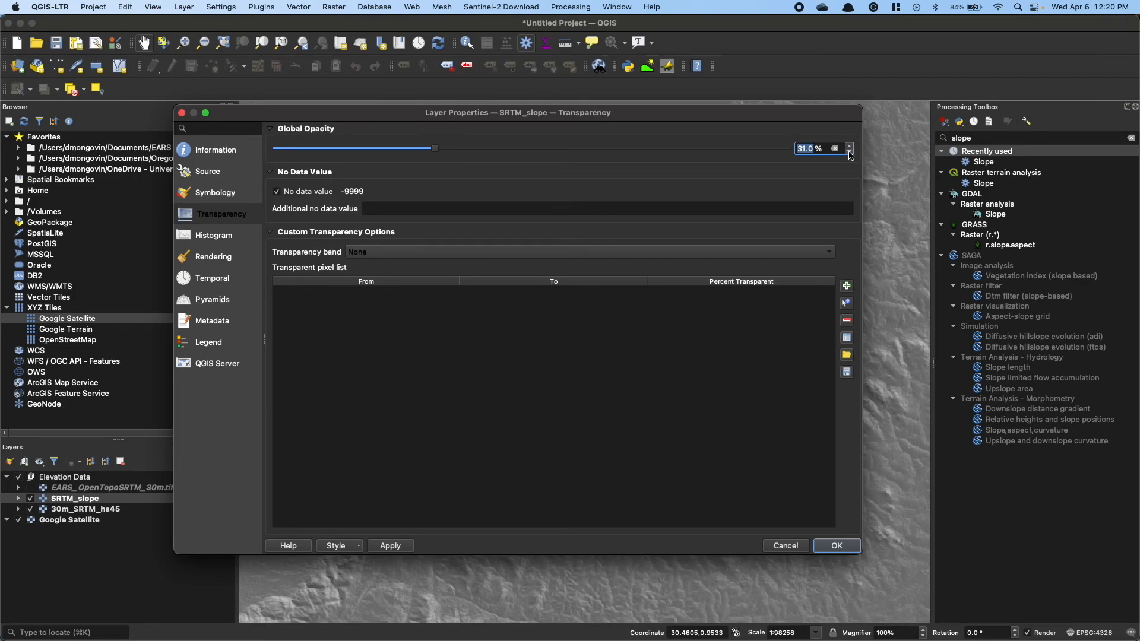
click(838, 547)
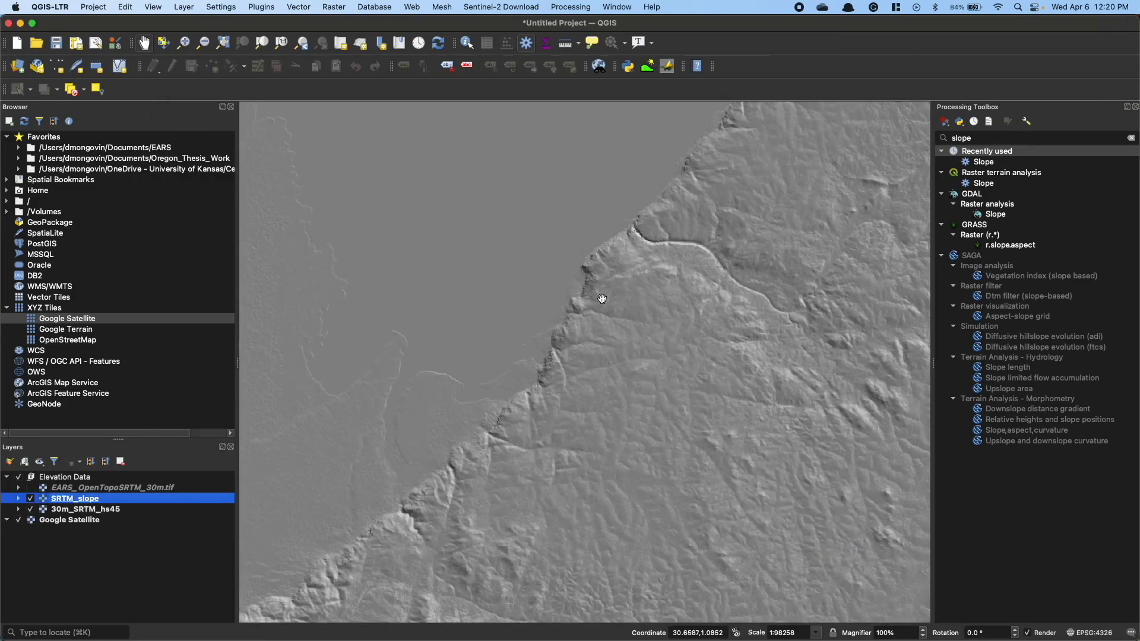
- Toggle SRTM_slope off and on to check its reduced shading over the hillshade, leaving it shown
double_click(29, 502)
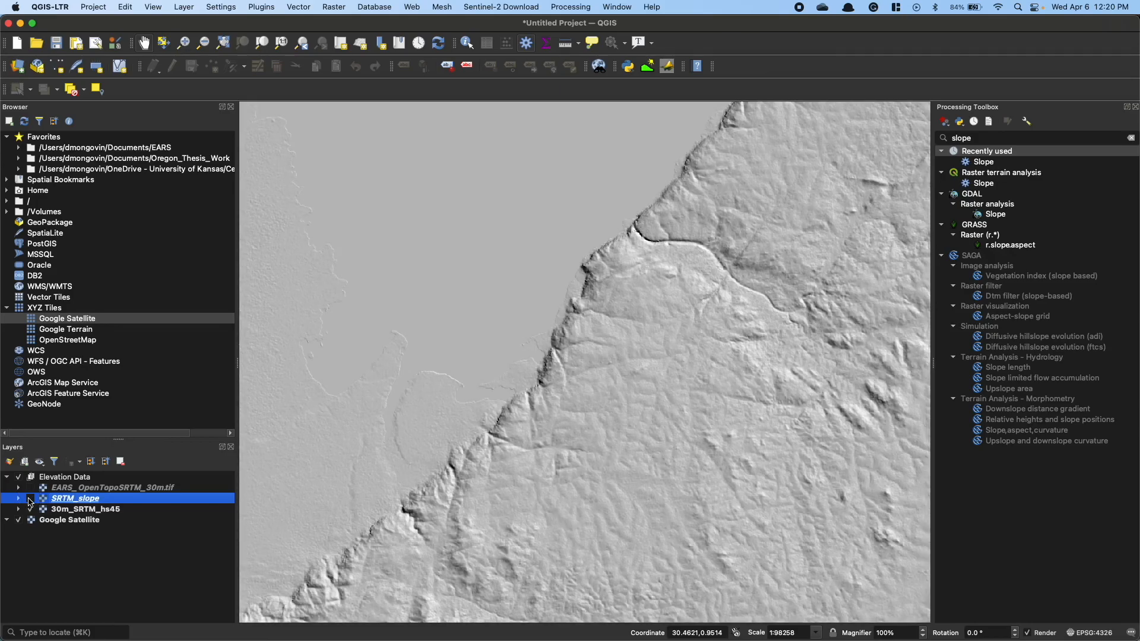
click(798, 546)
click(29, 498)
- Show the EARS_OpenTopoSRTM_30m.tif elevation layer again and view the blended terrain across the whole raster extent
click(29, 488)
scroll(531, 479, down, 3)
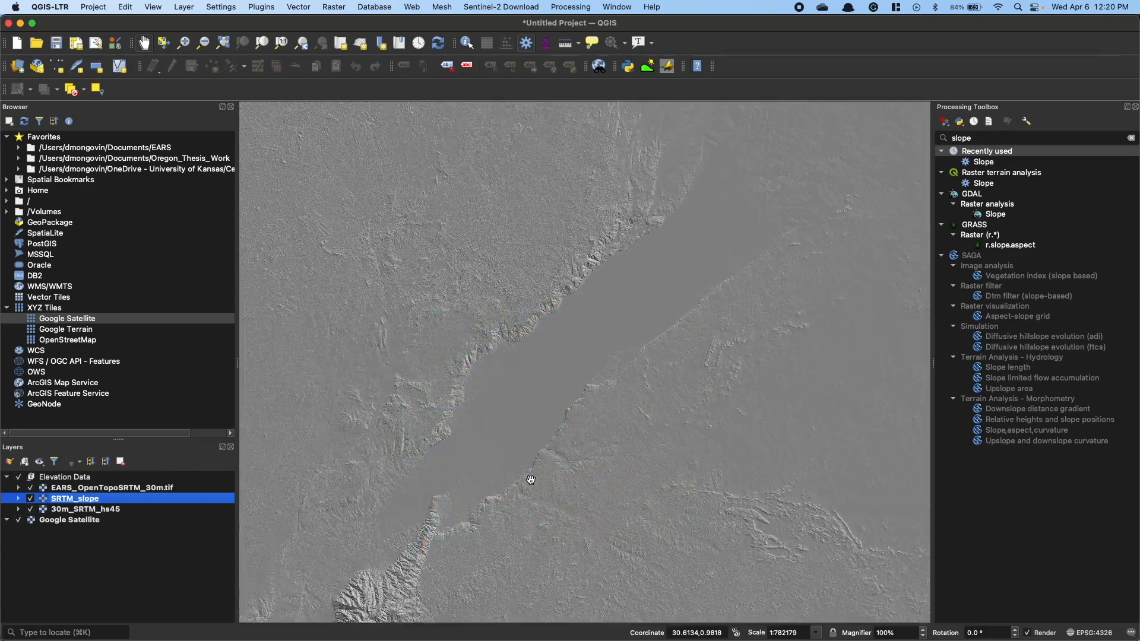
drag(583, 484, 549, 468)
scroll(596, 439, down, 1)
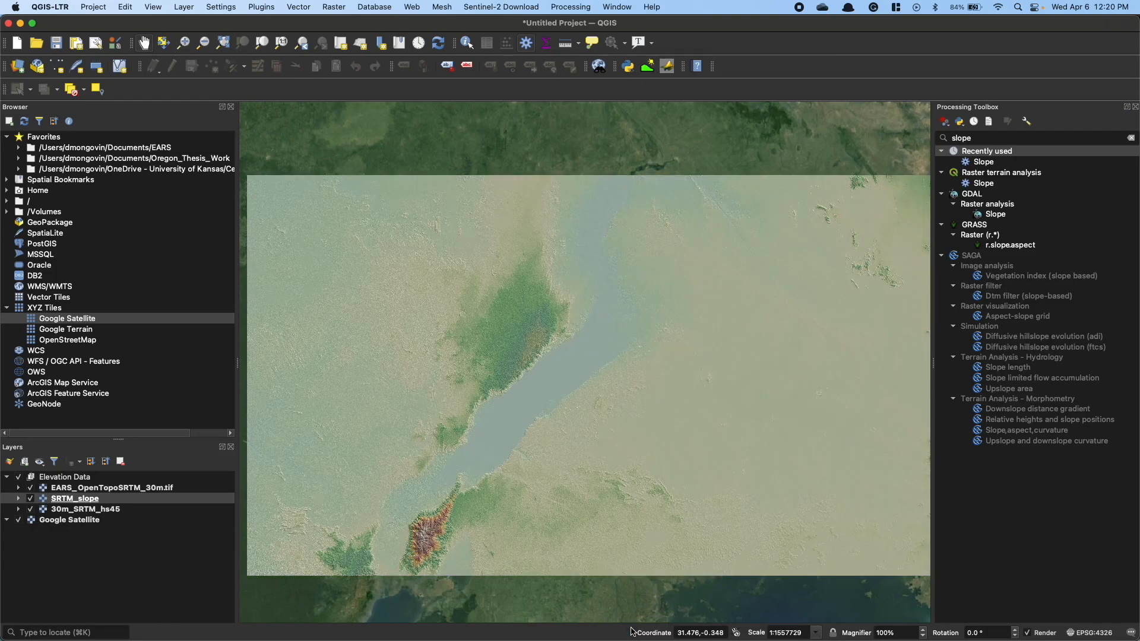
key(super+shift+5)
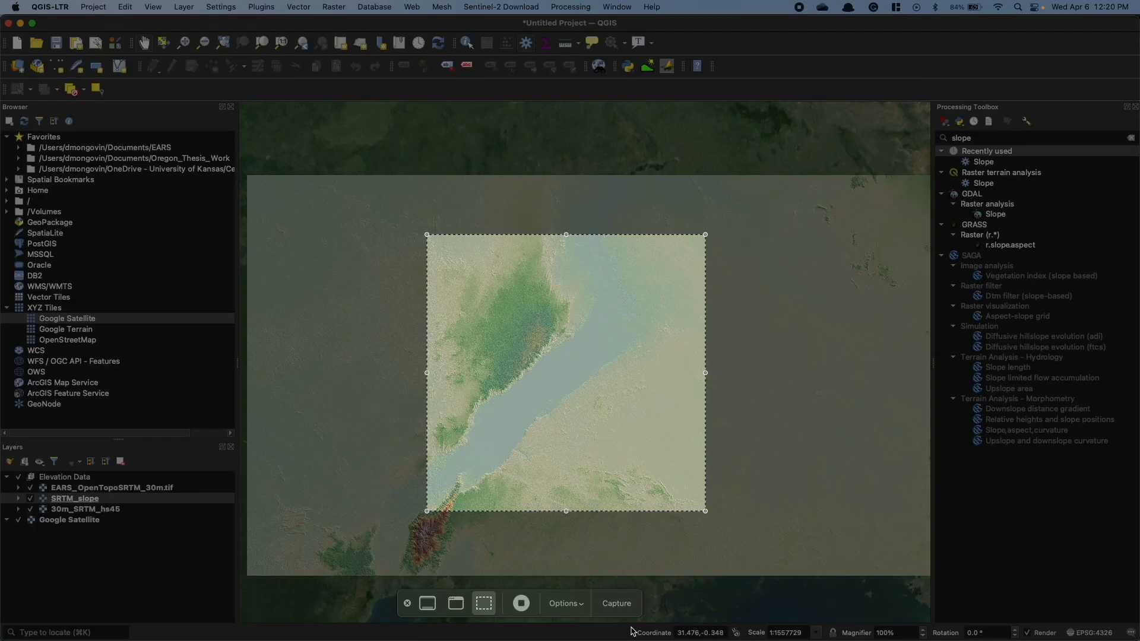